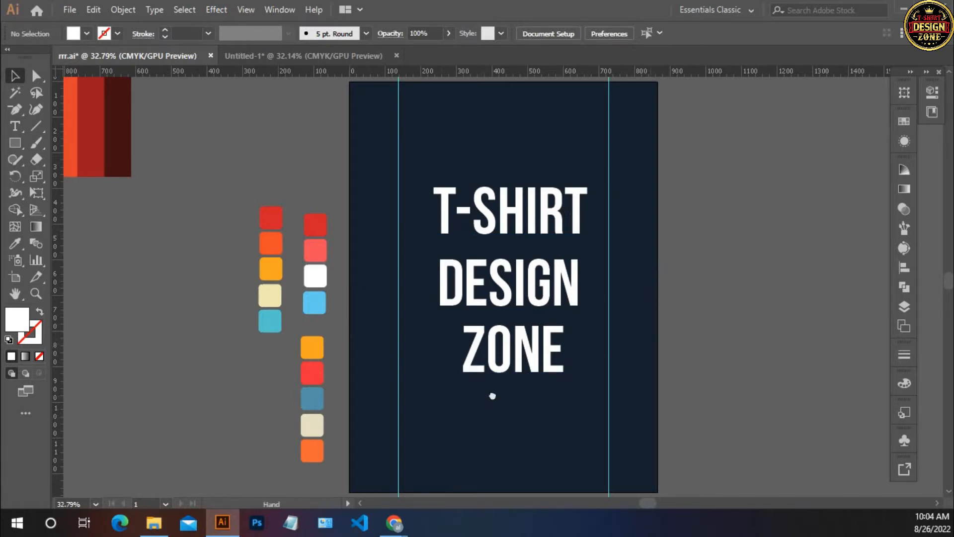
- Move the three text lines T-SHIRT, DESIGN and ZONE off the artboard onto the empty canvas to its right
left_click_drag(491, 394, 458, 390)
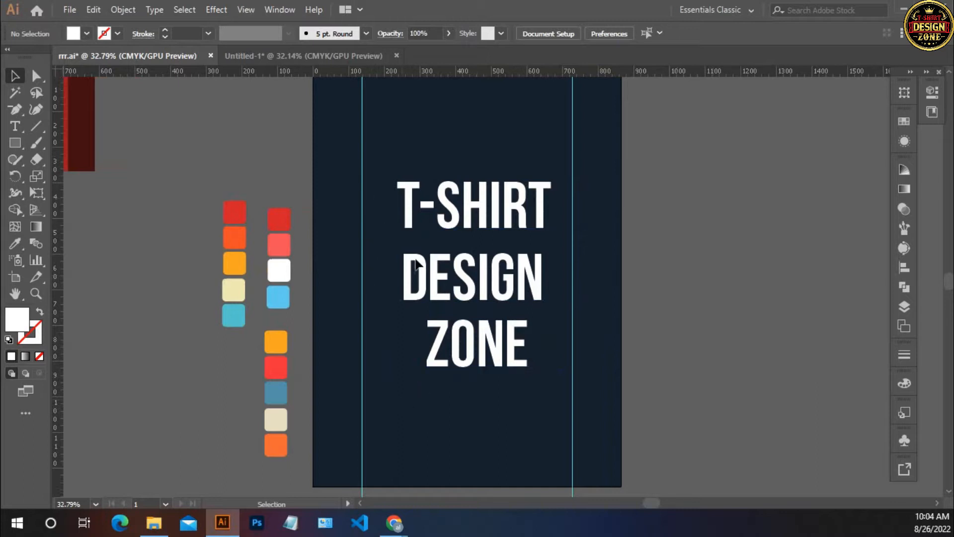
left_click_drag(468, 293, 751, 283)
left_click(745, 393)
- Place a copy of the DESIGN text line in the middle of the artboard
left_click(779, 296)
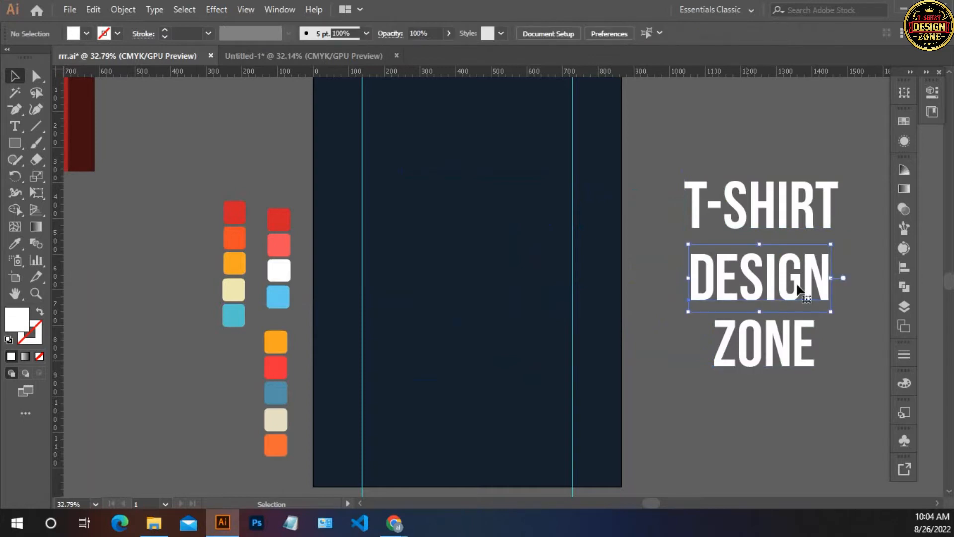
left_click_drag(786, 301, 500, 313)
left_click(523, 383)
left_click_drag(523, 383, 469, 398)
left_click(454, 337)
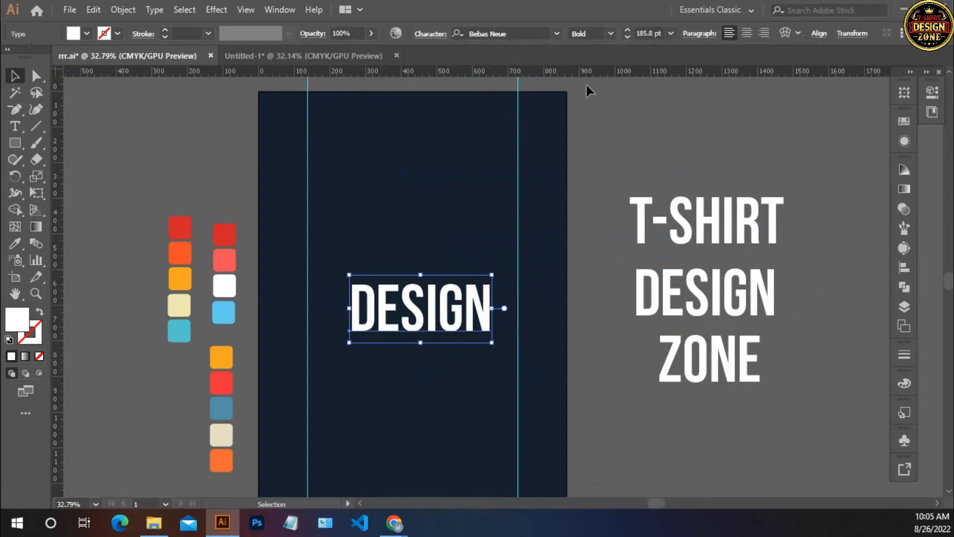
- Convert the DESIGN text on the artboard to outlines and center it horizontally
right_click(436, 313)
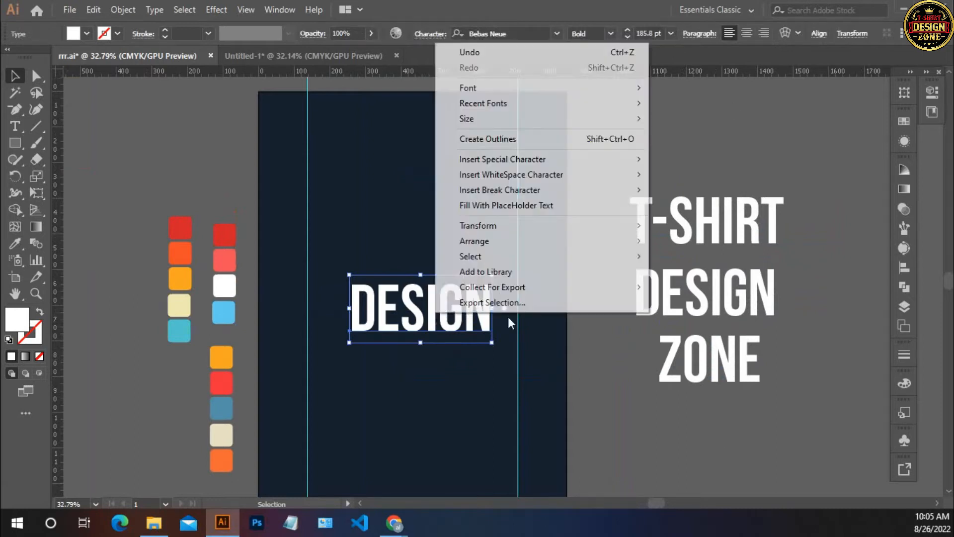
left_click(499, 141)
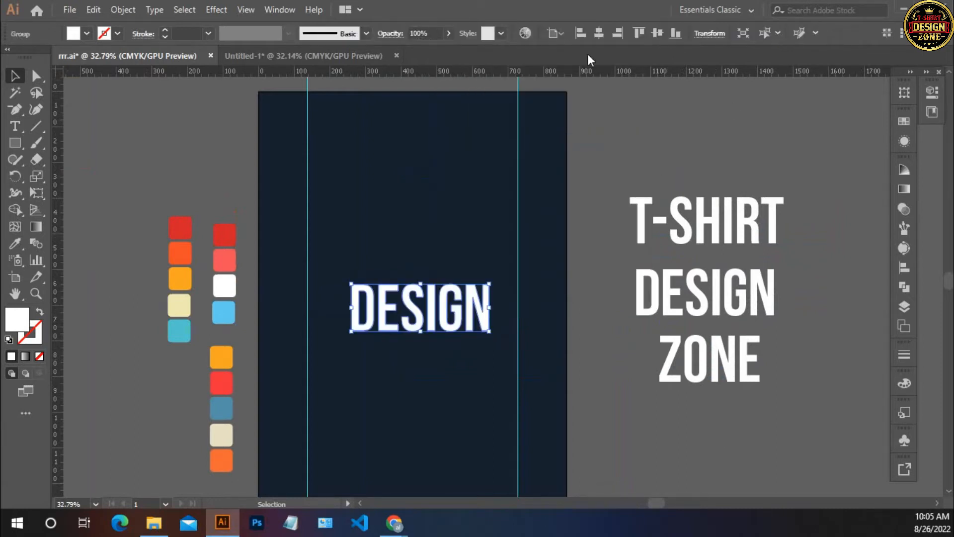
left_click(596, 36)
- Scale the outlined DESIGN word proportionally so it spans the width between the two vertical guides
left_click_drag(486, 307, 518, 313)
left_click(455, 365)
left_click(486, 337)
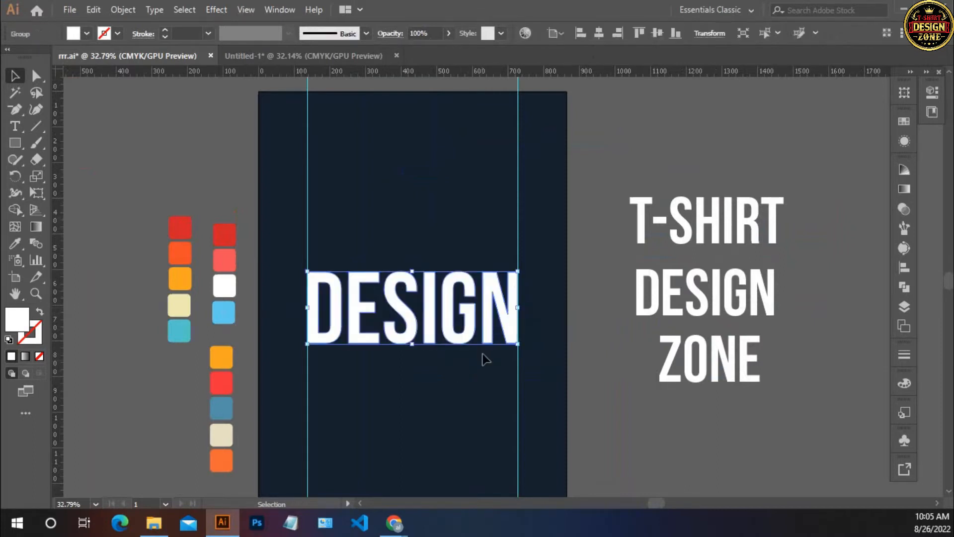
left_click(426, 403)
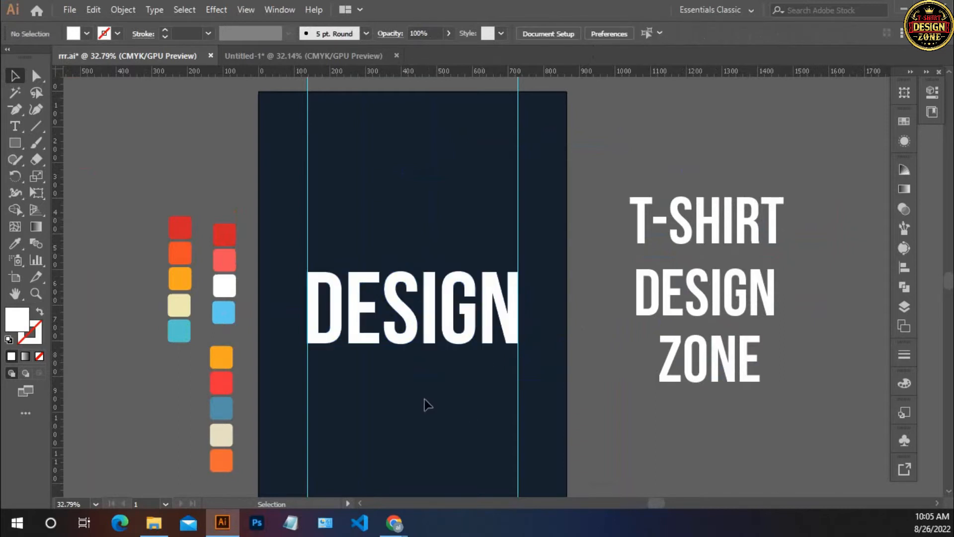
- Stack two copies of the DESIGN word directly above the original, each offset about 205 px upward
left_click_drag(401, 259, 422, 234)
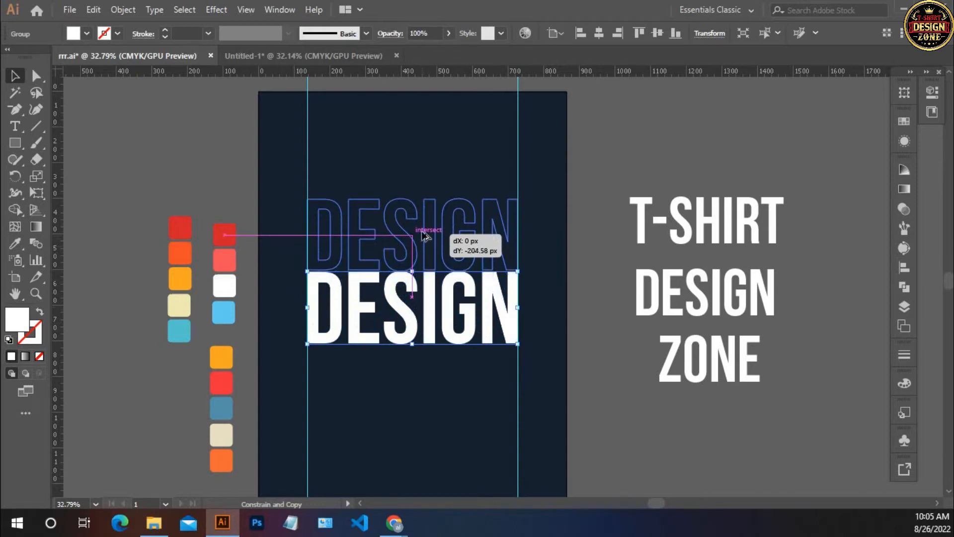
left_click_drag(422, 236, 423, 237)
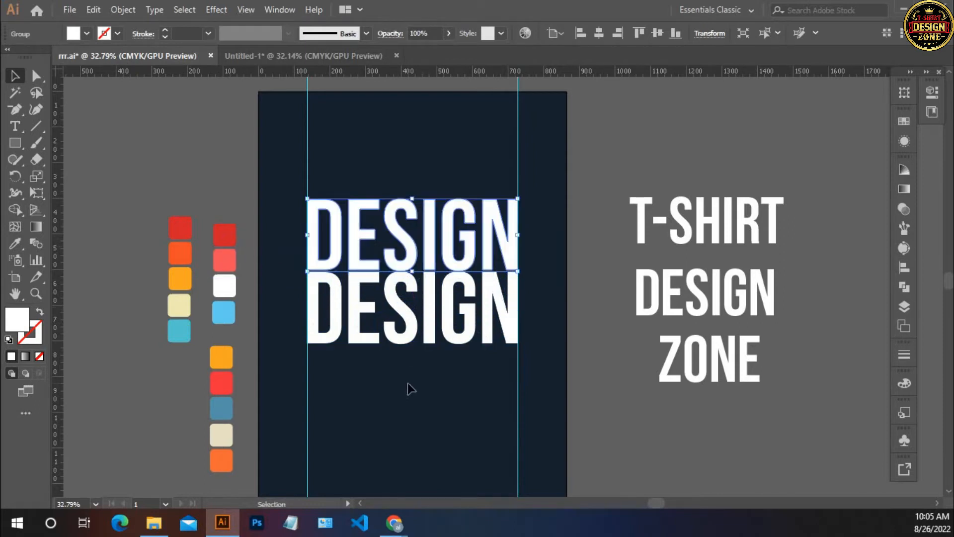
key("a")
key("ctrl+d")
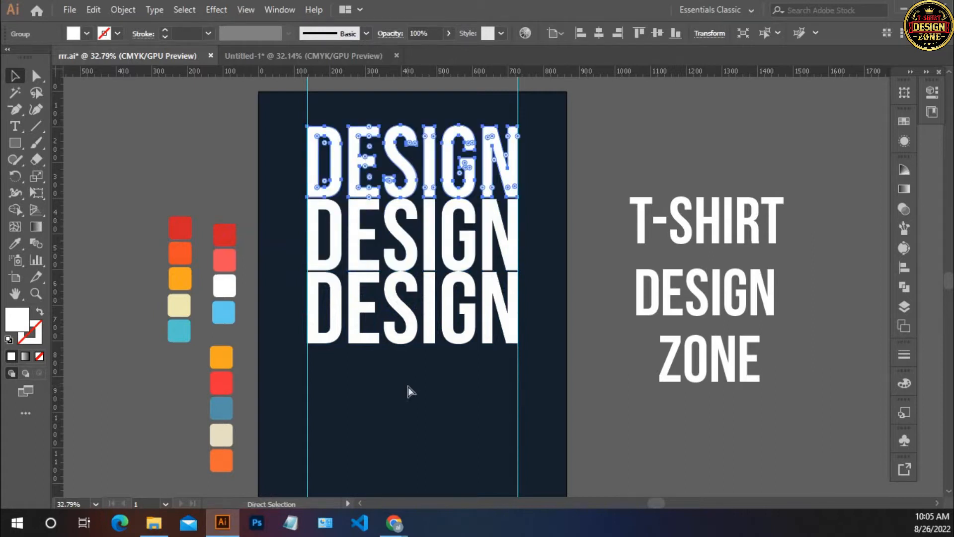
- Copy the upper two DESIGN rows below the original and nudge them up to match the row spacing
key("v")
left_click_drag(544, 250, 460, 405)
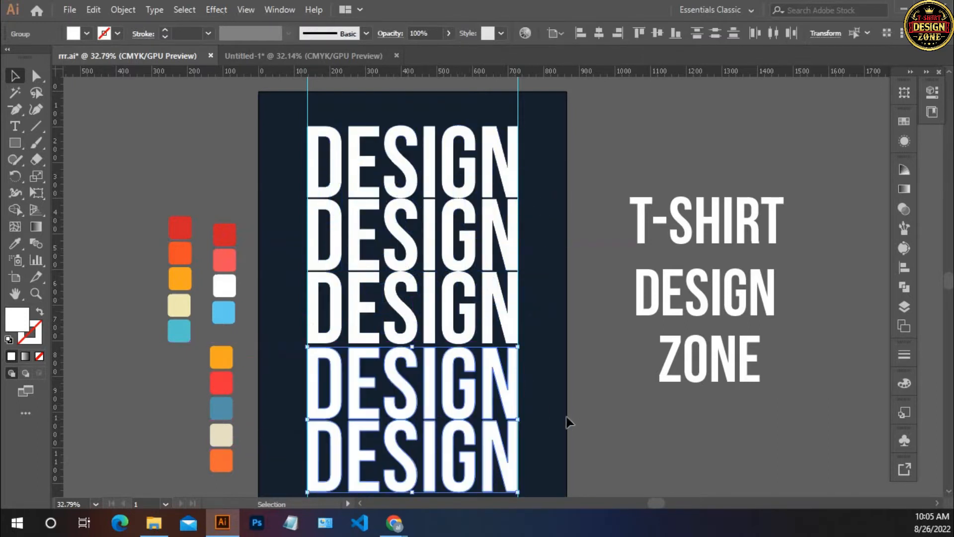
key("Up")
key("Up")
key("Up")
key("Up")
left_click(560, 380)
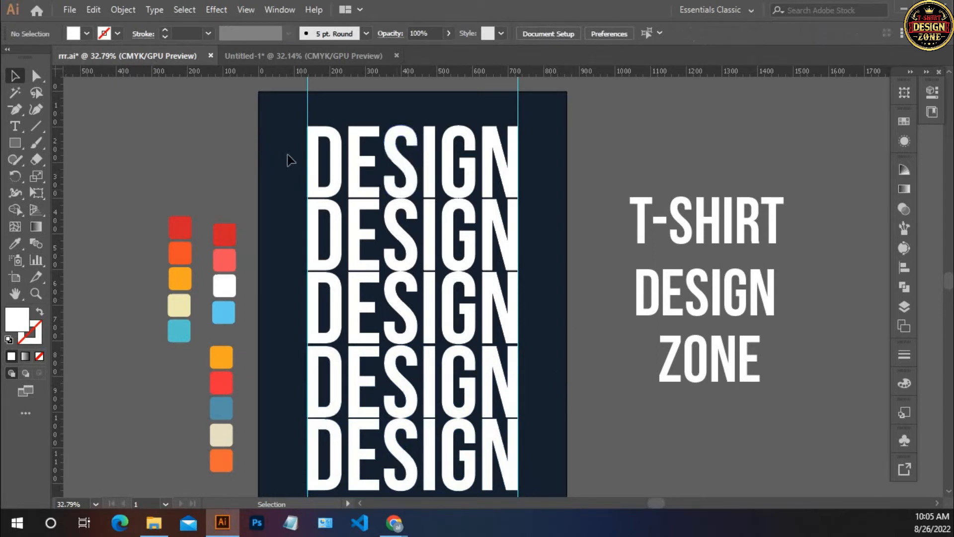
- Turn the two upper and two lower DESIGN rows into white outlines without fill, with a 2 pt stroke
left_click(371, 221)
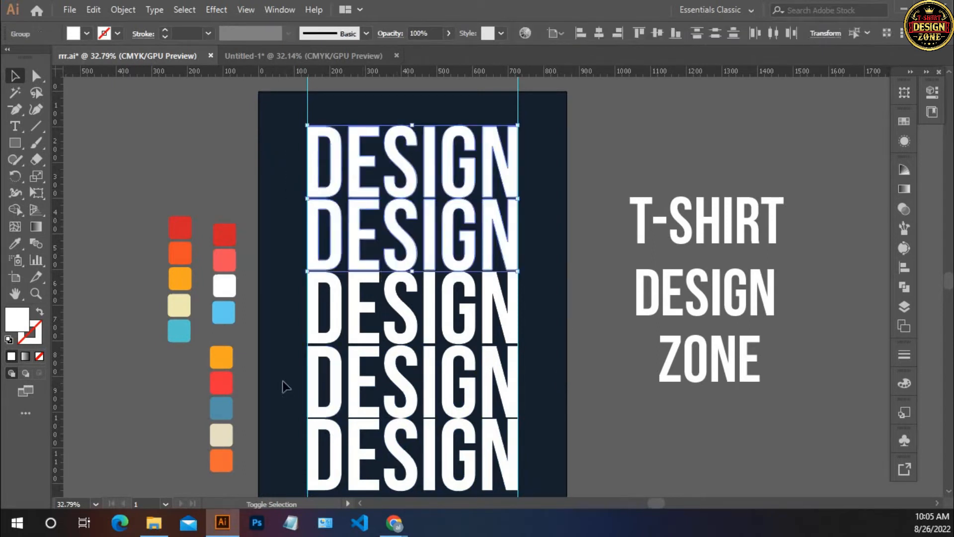
left_click_drag(352, 442, 357, 442)
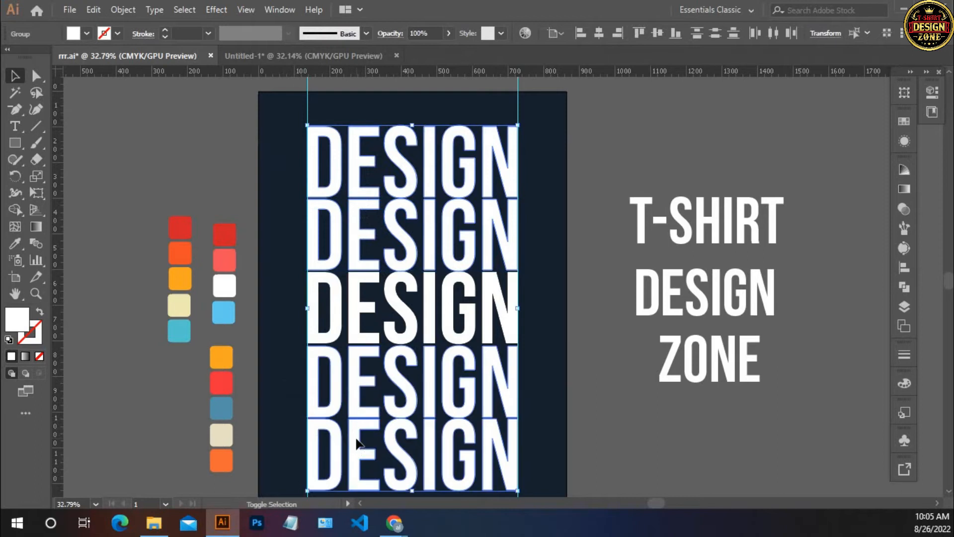
key("shift+x")
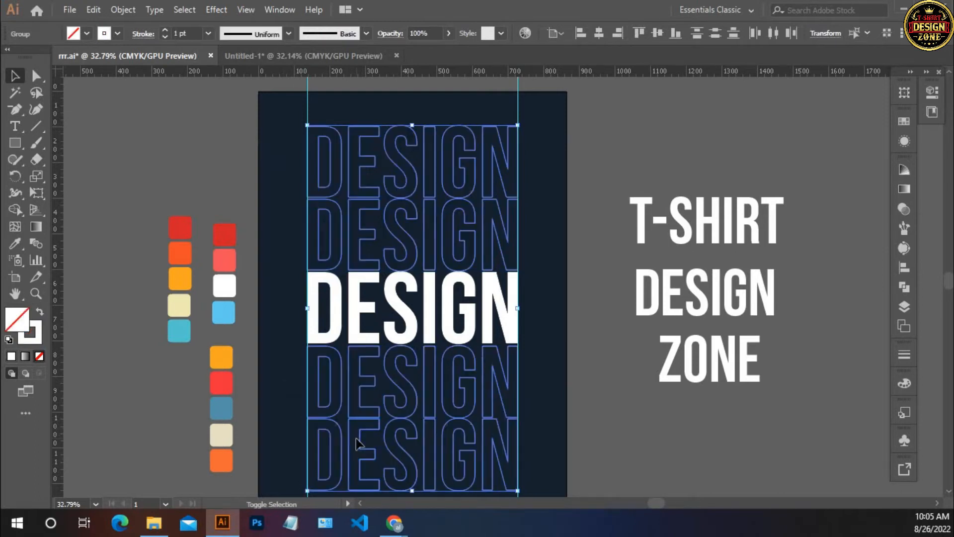
left_click(165, 29)
left_click(262, 147)
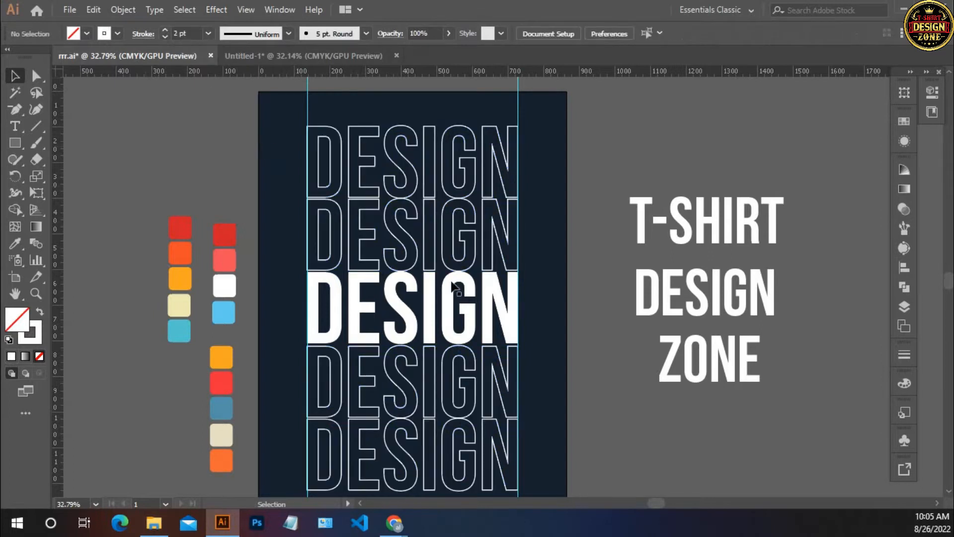
- Fill the middle DESIGN row with the red sampled from the top swatch of the palette beside the artboard
left_click(517, 323)
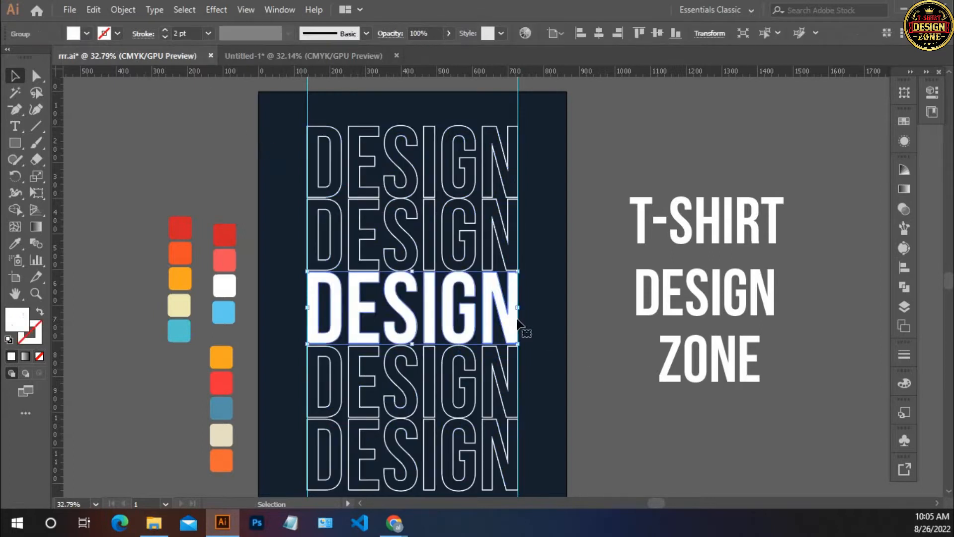
key("i")
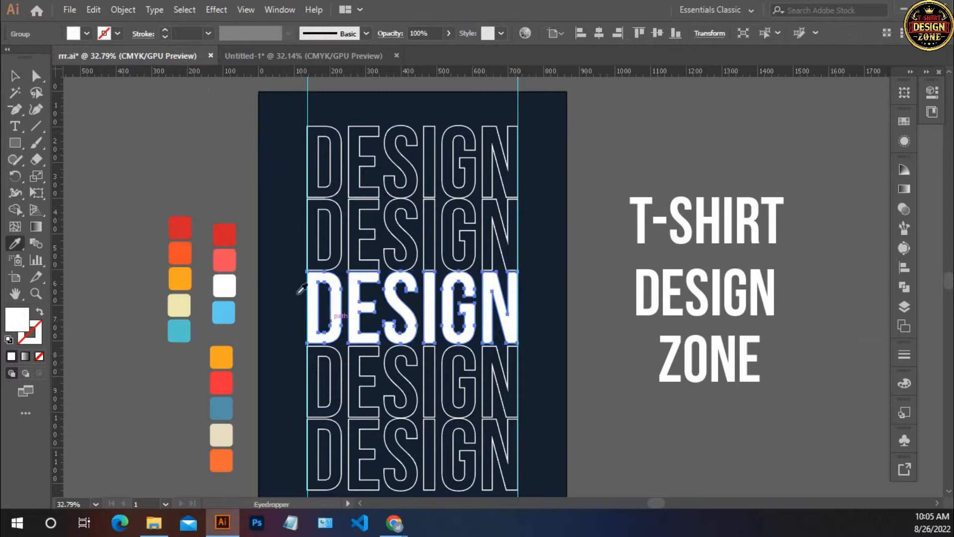
left_click(226, 232)
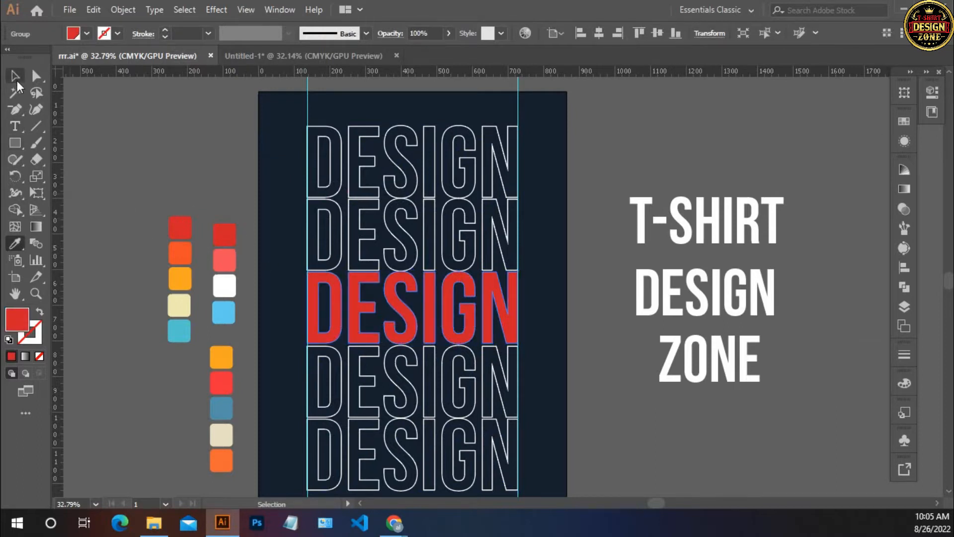
left_click(16, 82)
left_click(334, 228)
- Expand the top outlined DESIGN row with both Fill and Stroke enabled
key("space")
left_click_drag(340, 232, 322, 231)
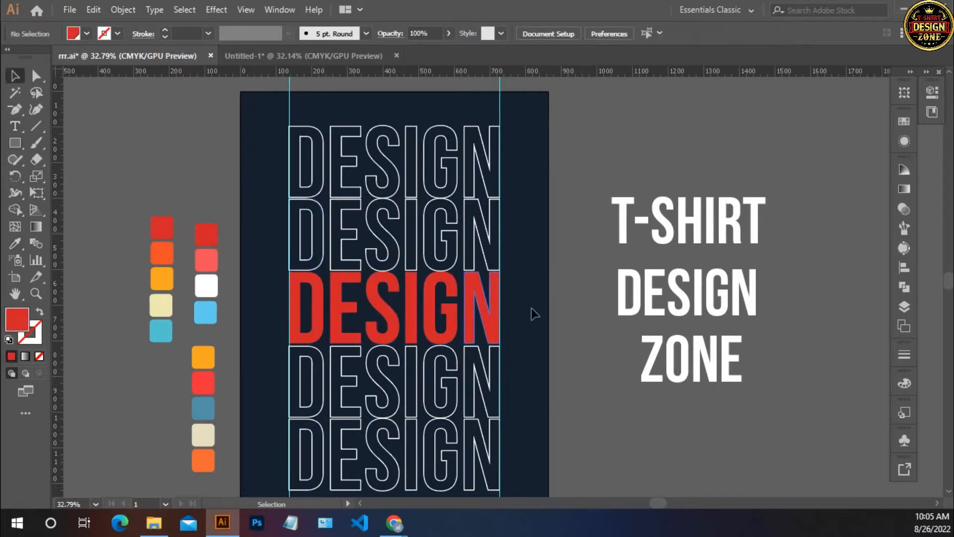
left_click(349, 156)
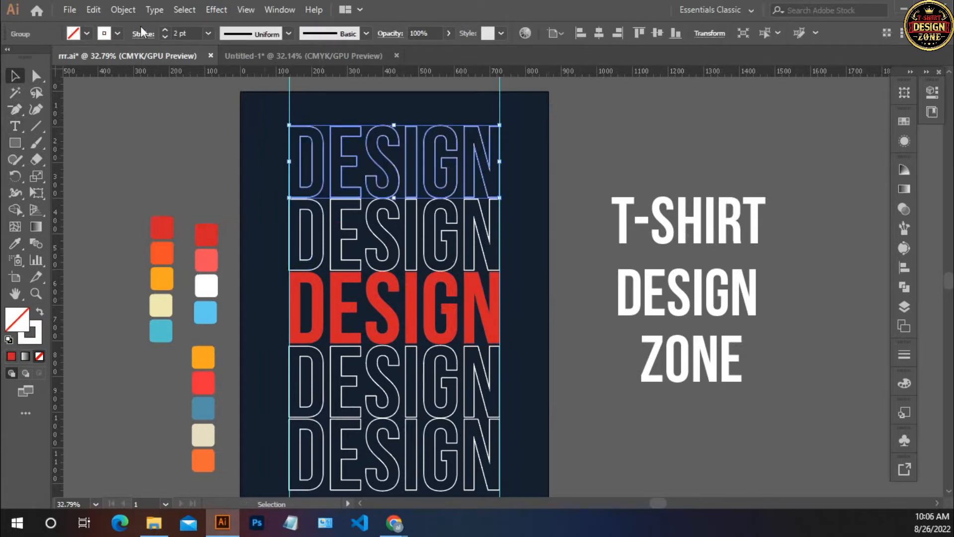
left_click(123, 9)
left_click(182, 185)
left_click(118, 13)
left_click(170, 168)
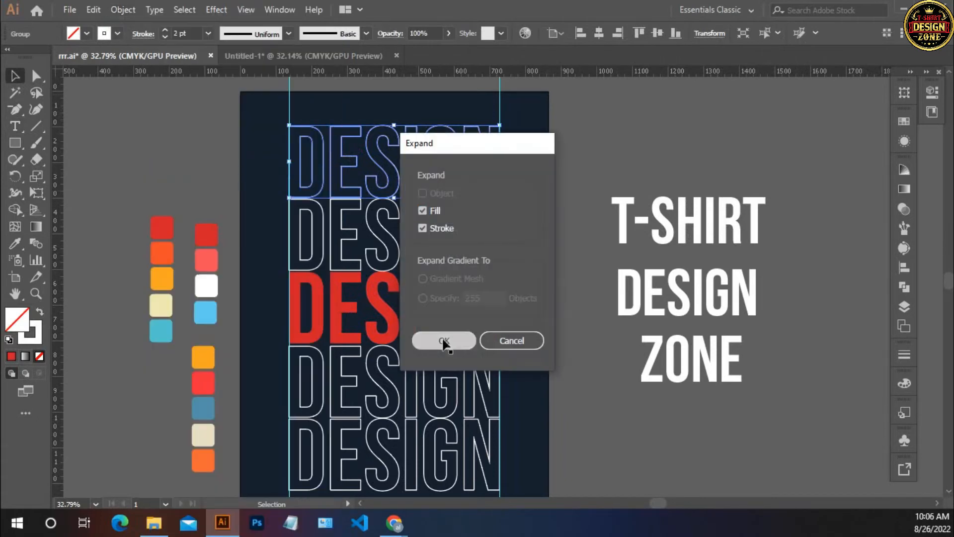
left_click(443, 340)
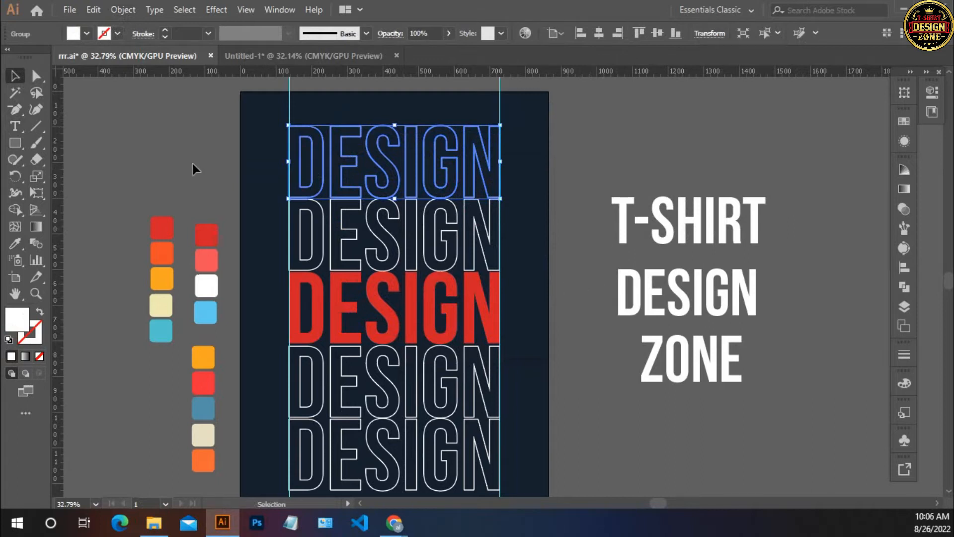
- Erase the lower part of the top DESIGN row and nudge the remaining part down to just above the second row
left_click_drag(36, 162, 72, 159)
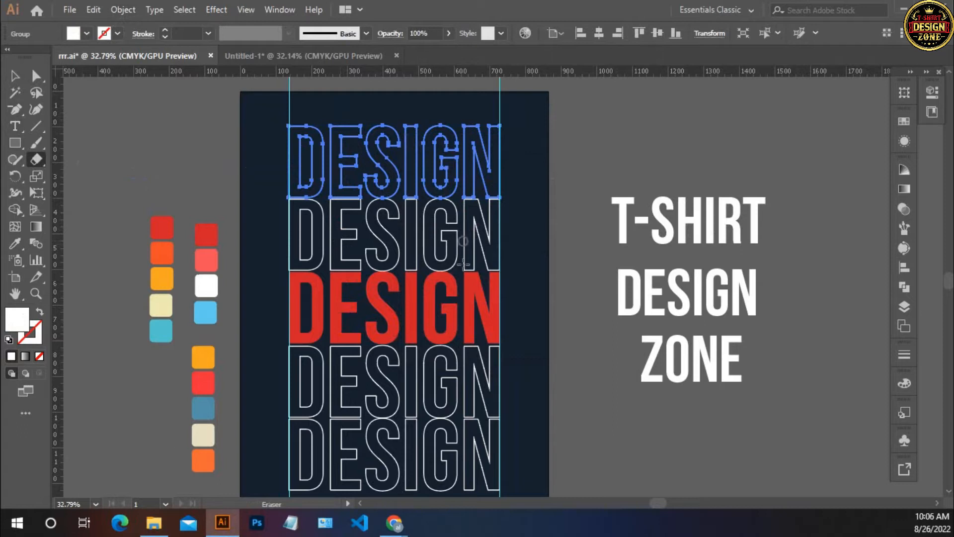
left_click_drag(538, 288, 251, 166)
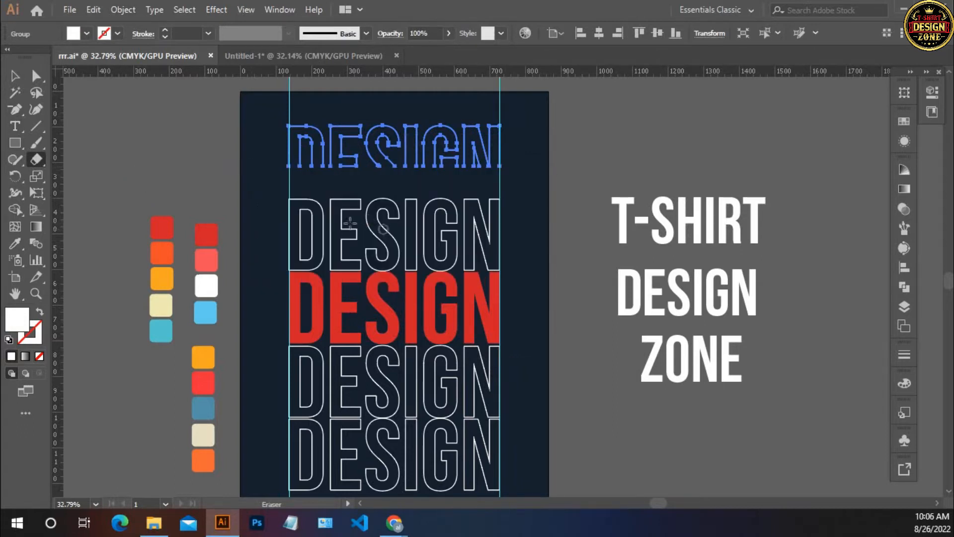
left_click(15, 75)
key("Down")
key("Down")
key("Down")
key("Down")
key("Down")
key("Down")
key("Down")
key("Down")
key("Down")
key("Down")
key("Down")
key("Down")
key("Down")
key("Down")
key("Down")
key("Down")
key("Down")
key("Down")
key("Down")
key("Down")
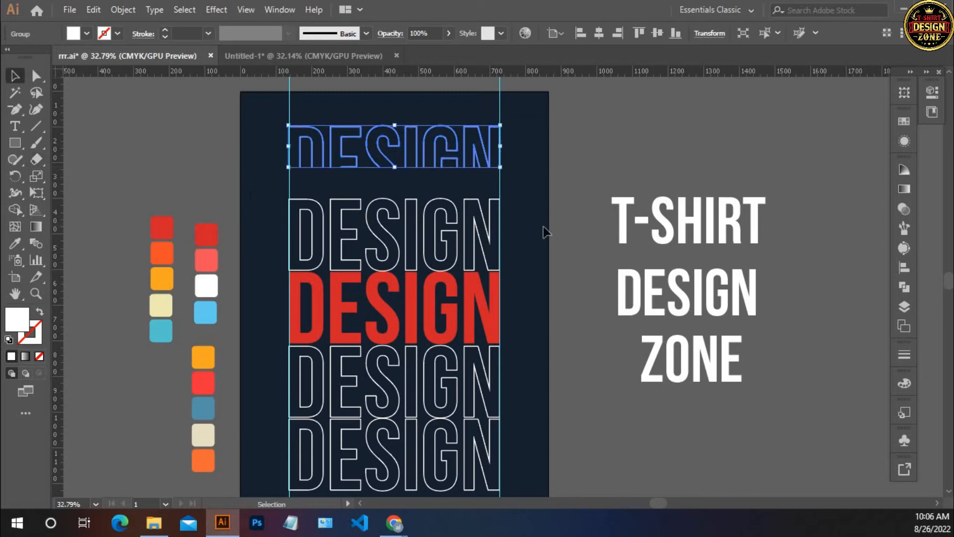
key("Down")
key("Down")
key("Down")
key("Down")
key("Down")
key("Down")
key("Down")
key("Down")
key("Down")
key("Down")
key("Down")
key("Down")
key("Down")
key("Down")
key("Down")
key("Down")
key("Down")
key("Down")
key("Down")
key("Down")
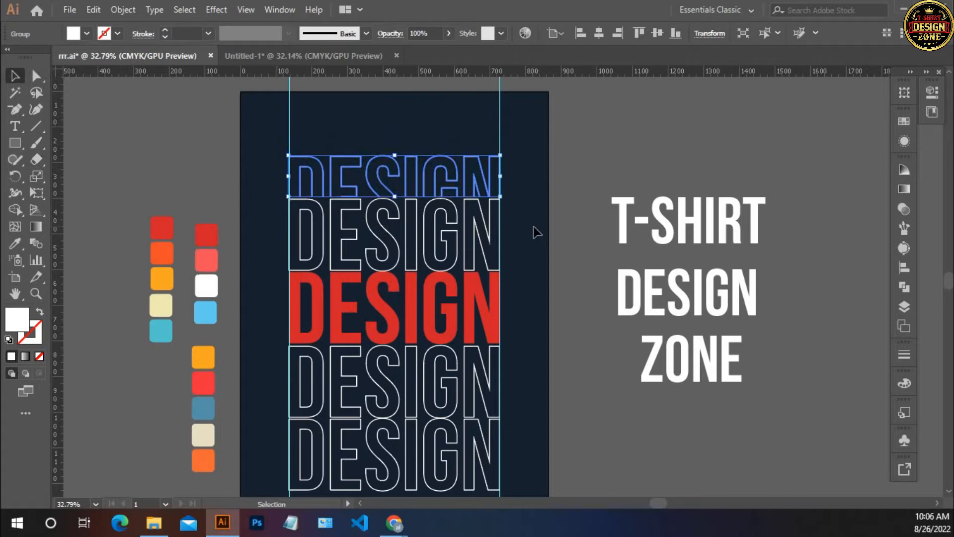
left_click(525, 230)
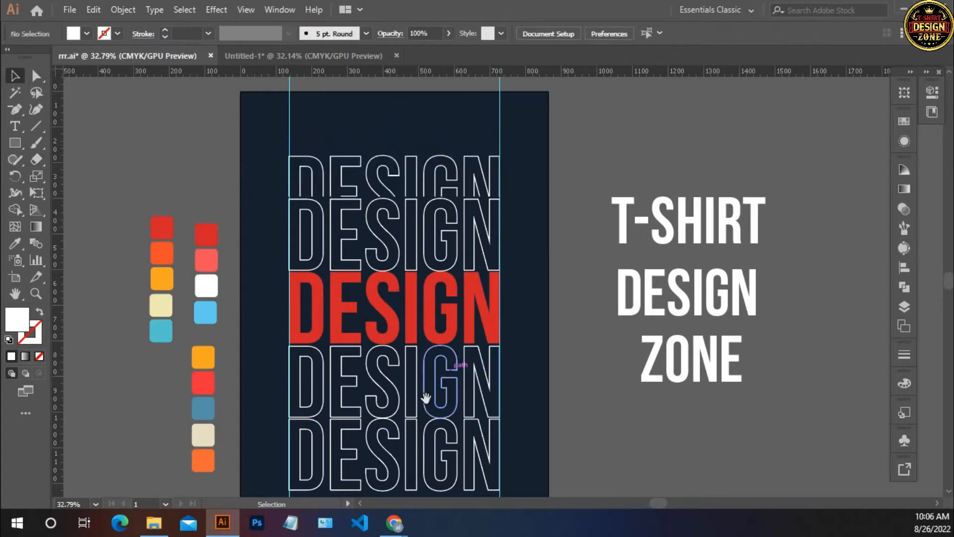
- Erase the upper part of the bottom DESIGN row and nudge the remaining part up against the row above it
left_click_drag(423, 416, 437, 314)
left_click(502, 375)
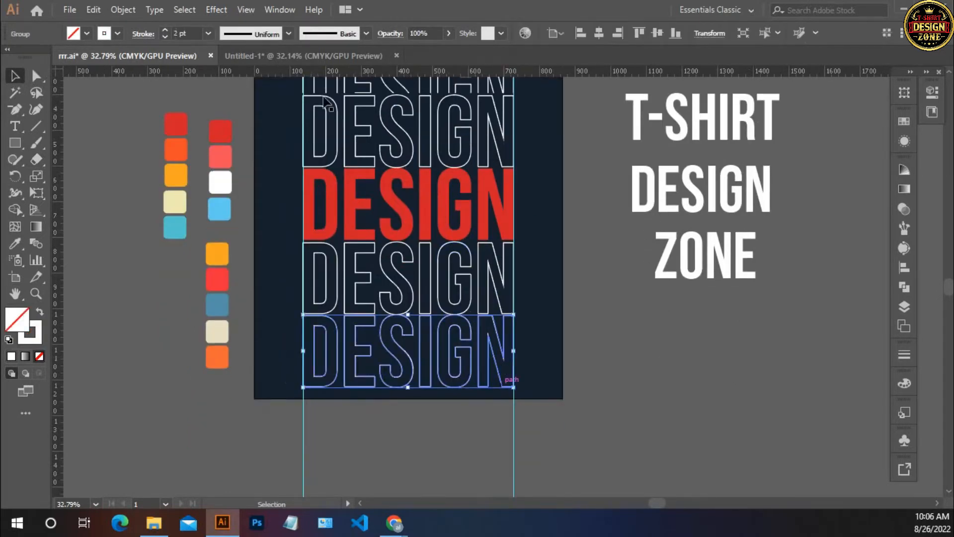
left_click(131, 9)
left_click(185, 183)
key("shift+e")
mouse_move(477, 331)
left_mouse_down()
mouse_move(566, 341)
mouse_move(593, 359)
left_mouse_up()
left_click(14, 76)
key("Up")
key("Up")
key("Up")
key("Up")
key("Up")
key("Up")
key("Up")
key("Up")
key("Up")
key("Up")
key("Up")
key("Up")
key("Up")
key("Up")
key("Up")
key("Up")
key("Up")
key("Up")
key("Up")
key("Up")
key("Up")
key("Up")
key("Up")
key("Up")
key("Up")
key("Up")
key("Up")
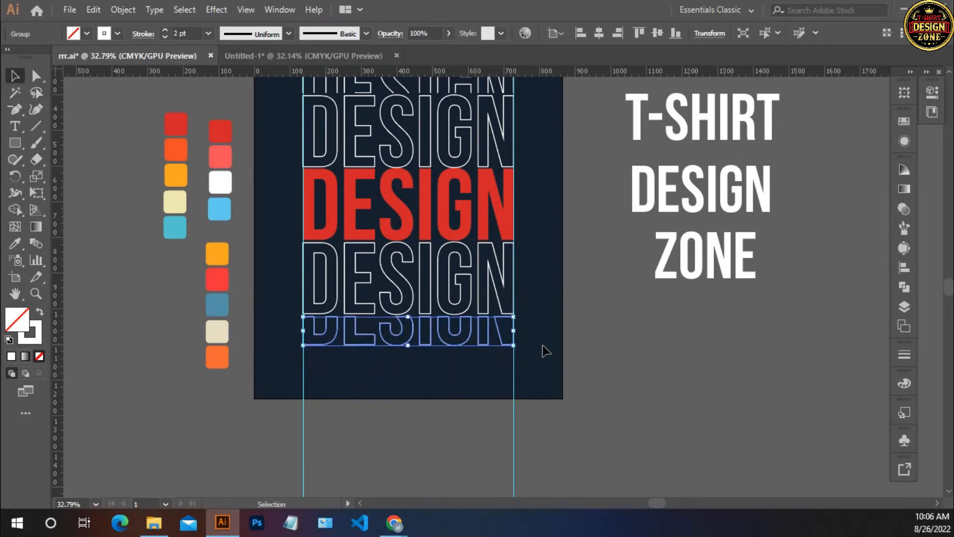
left_click(546, 351)
- Erase another strip from the bottom of the cropped top DESIGN row and nudge it down against the second row
scroll(374, 298, "up", 3)
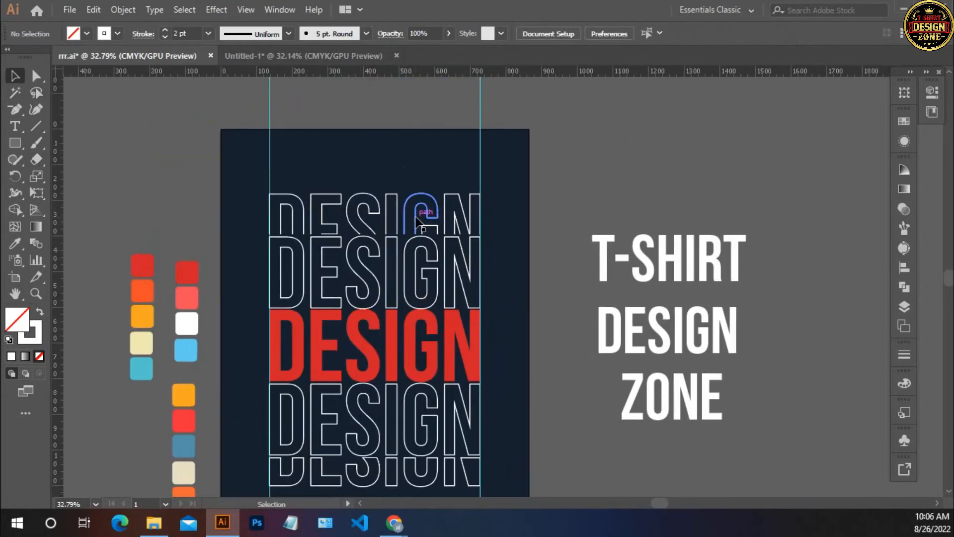
left_click(416, 220)
key("shift+e")
left_click_drag(524, 309, 206, 222)
left_click(15, 76)
key("Down")
key("Down")
key("Down")
key("Down")
key("Down")
key("Down")
key("Down")
key("Down")
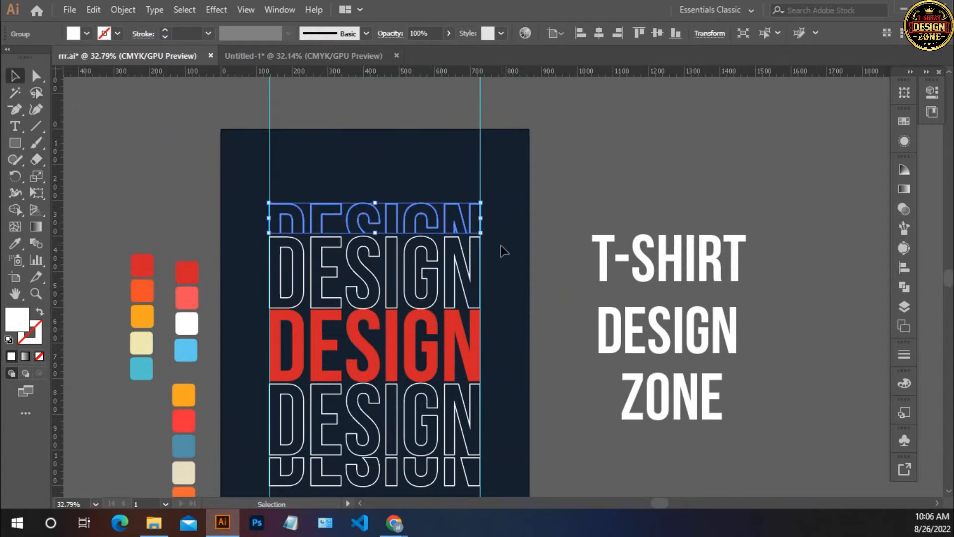
key("Down")
left_click(503, 272)
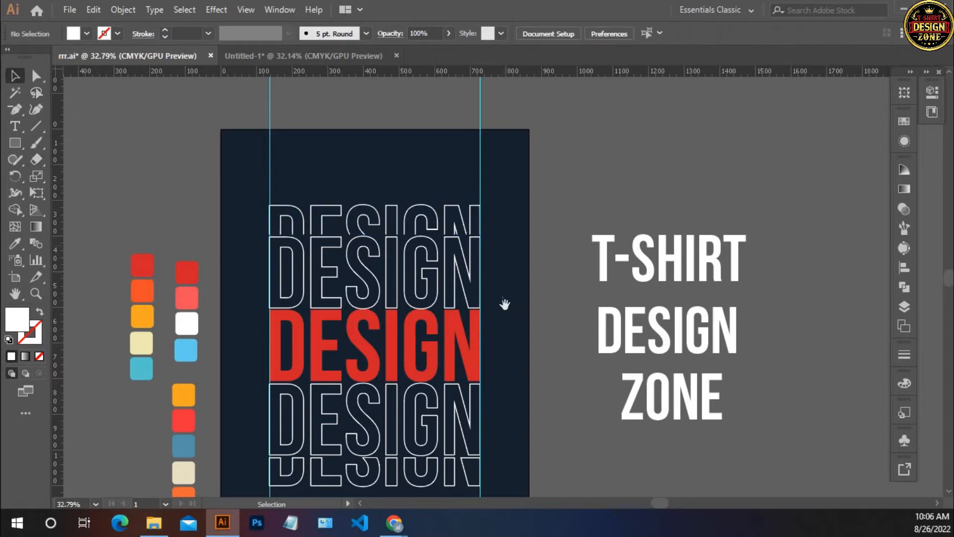
left_click_drag(503, 355, 488, 301)
key("ctrl+0")
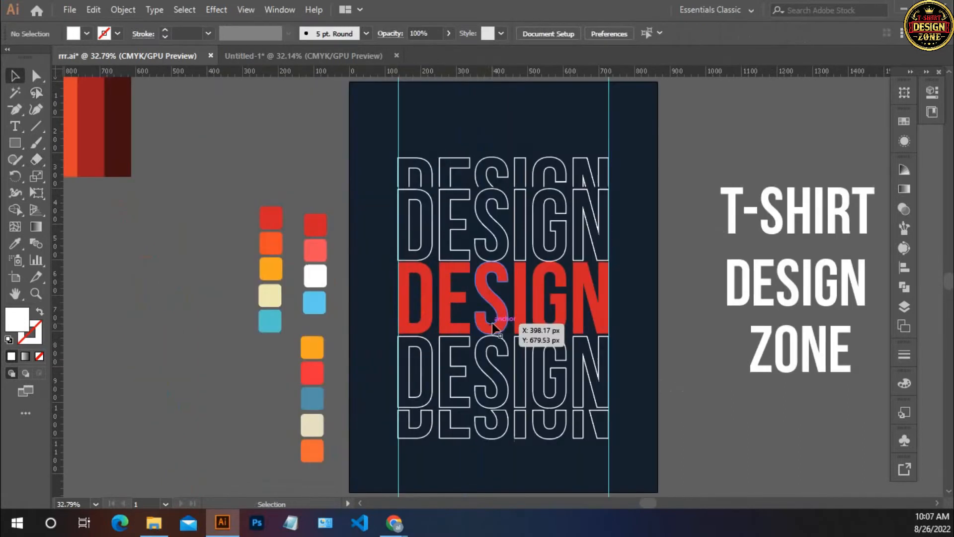
left_click_drag(612, 368, 551, 333)
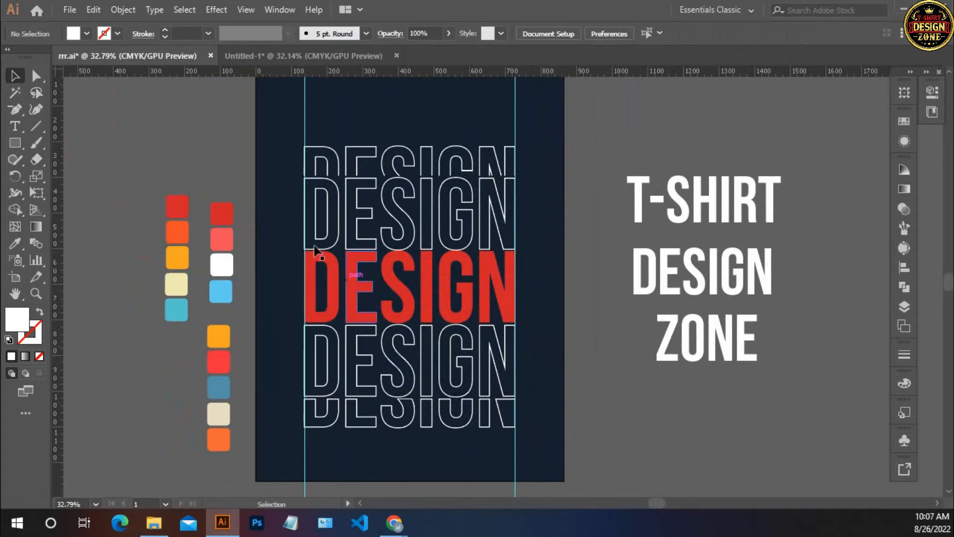
- Expand the four outlined DESIGN rows above and below the red row with both Fill and Stroke enabled
left_click_drag(278, 204, 336, 221)
left_click_drag(271, 350, 328, 365)
left_click_drag(268, 163, 433, 201)
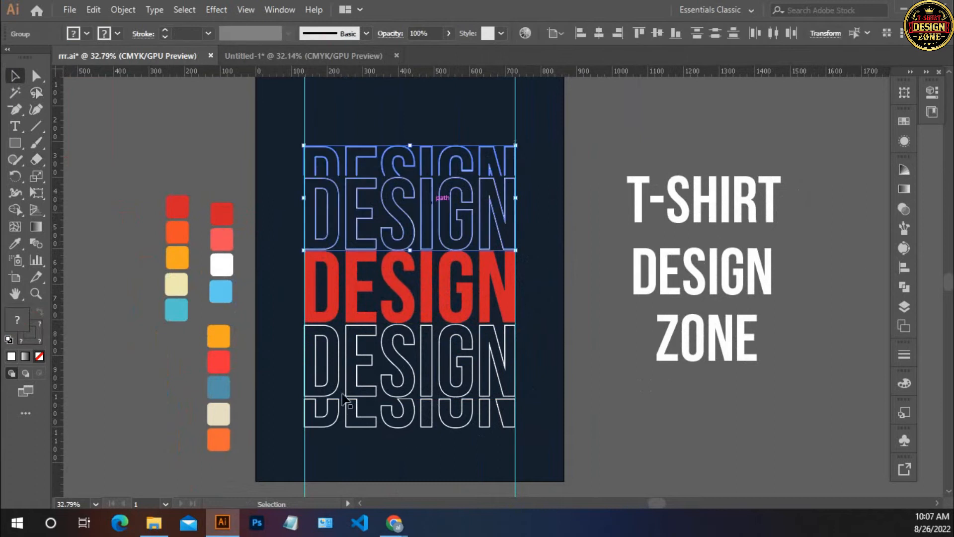
left_click_drag(287, 355, 393, 423)
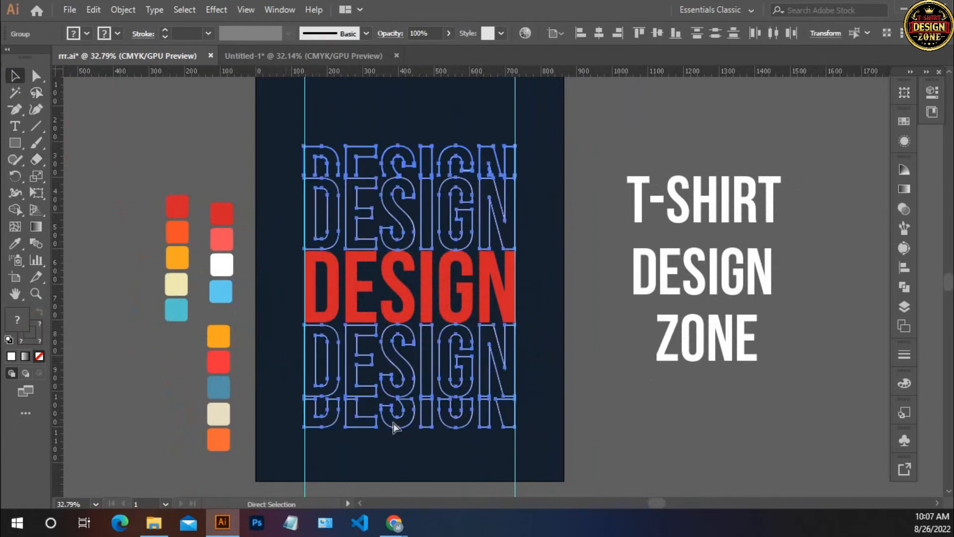
left_click(127, 14)
left_click(124, 12)
left_click(124, 11)
left_click(175, 169)
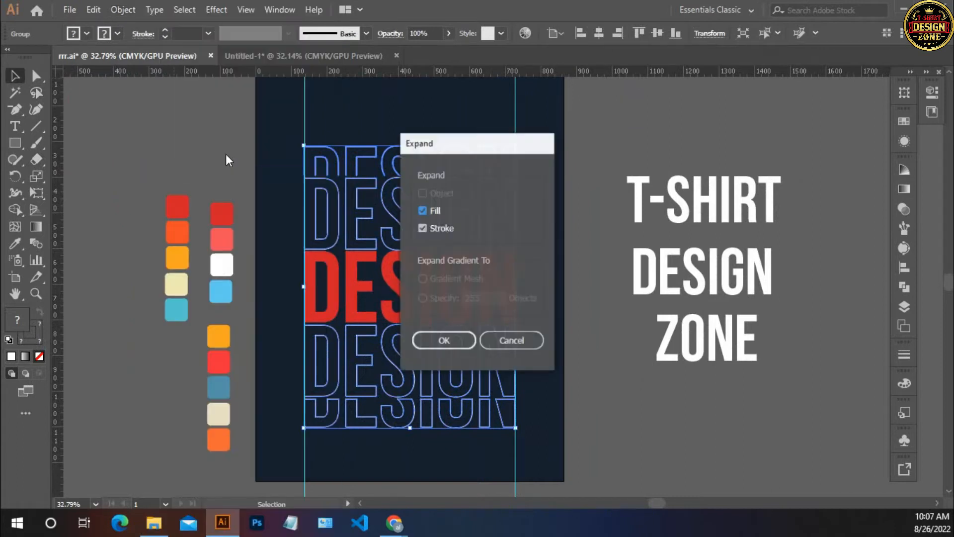
left_click(443, 341)
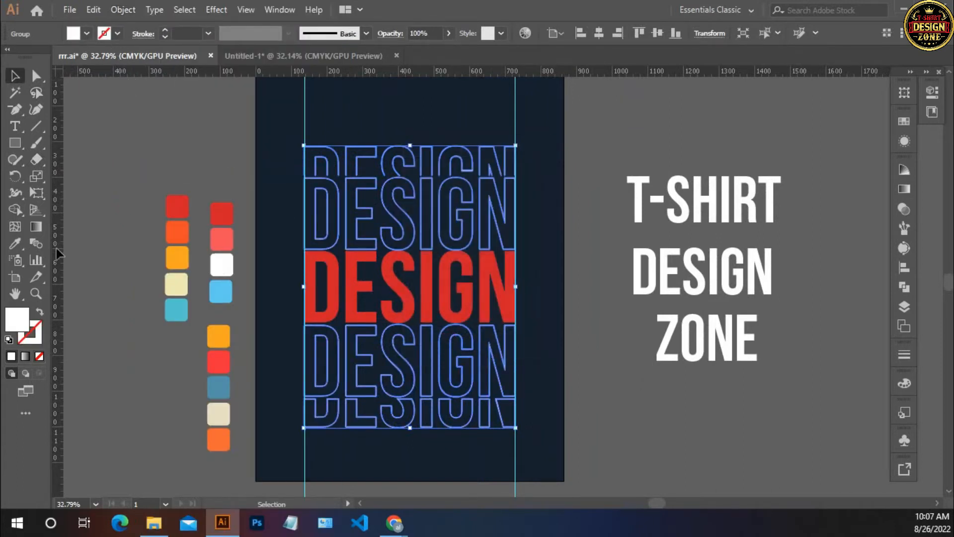
key("i")
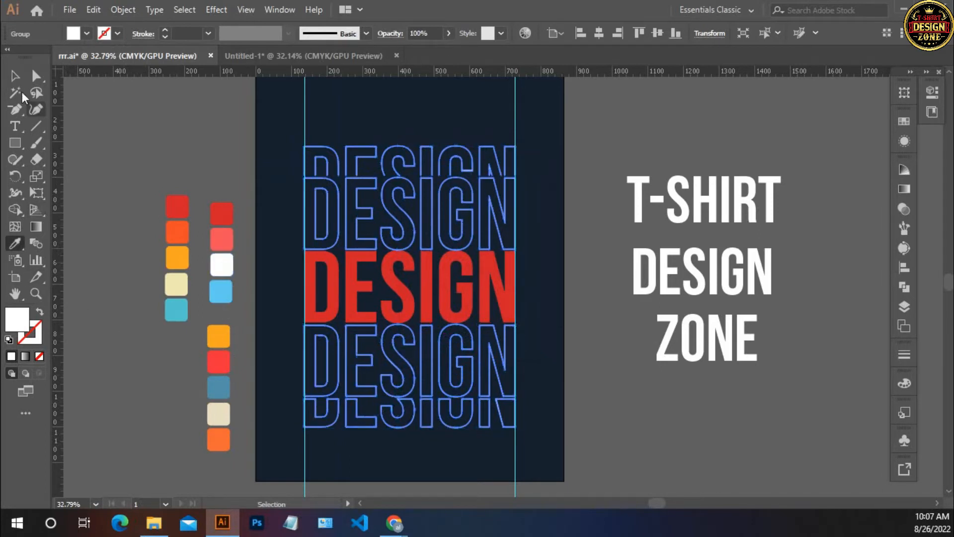
left_click(15, 76)
left_click(196, 169)
left_click_drag(495, 303, 497, 301)
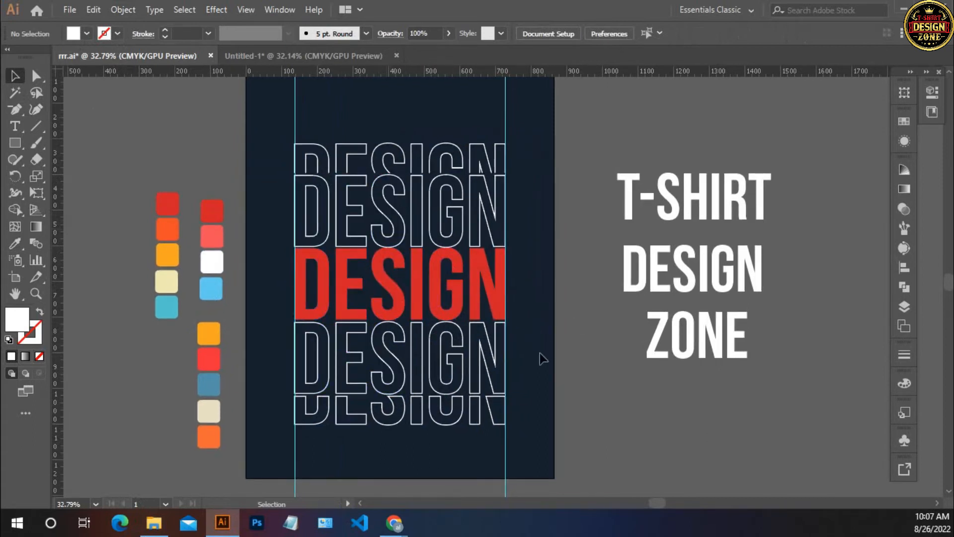
- Place a copy of the loose white word DESIGN over the middle of the red DESIGN row
left_click_drag(642, 333, 582, 307)
left_click_drag(627, 261, 535, 317)
key("ctrl+z")
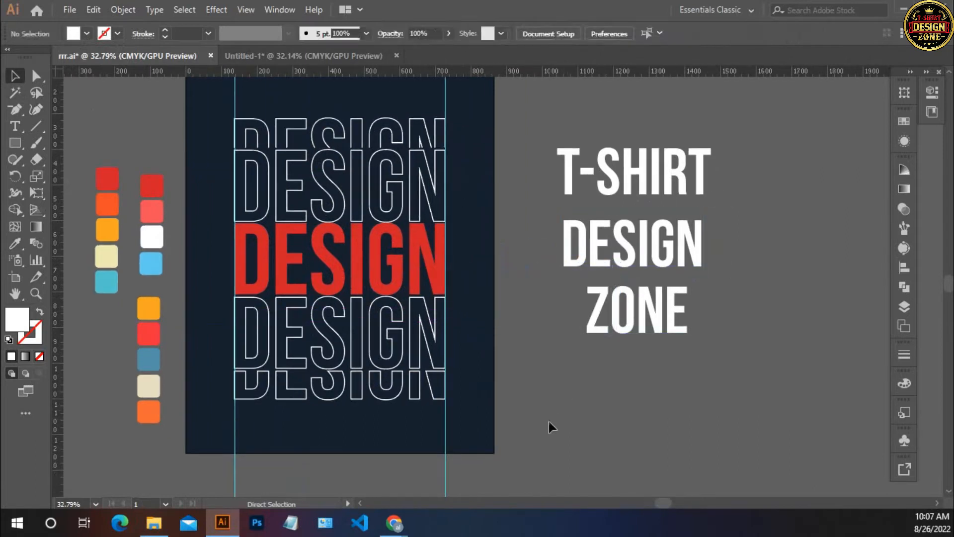
key("ctrl+shift+z")
left_click(515, 369)
left_click_drag(531, 304, 332, 264)
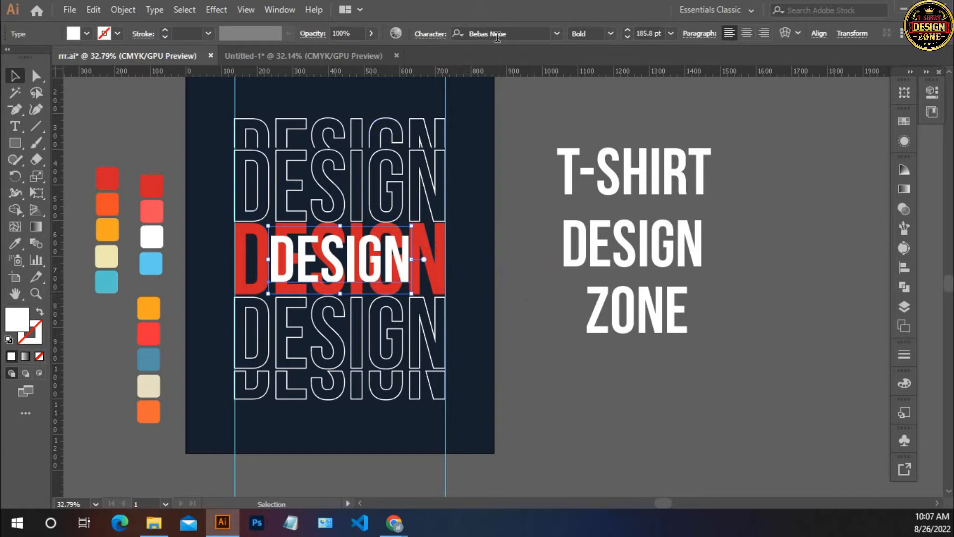
- Set the font of the copied word to Lovely Valentine and change its case to Title Case
left_click(496, 32)
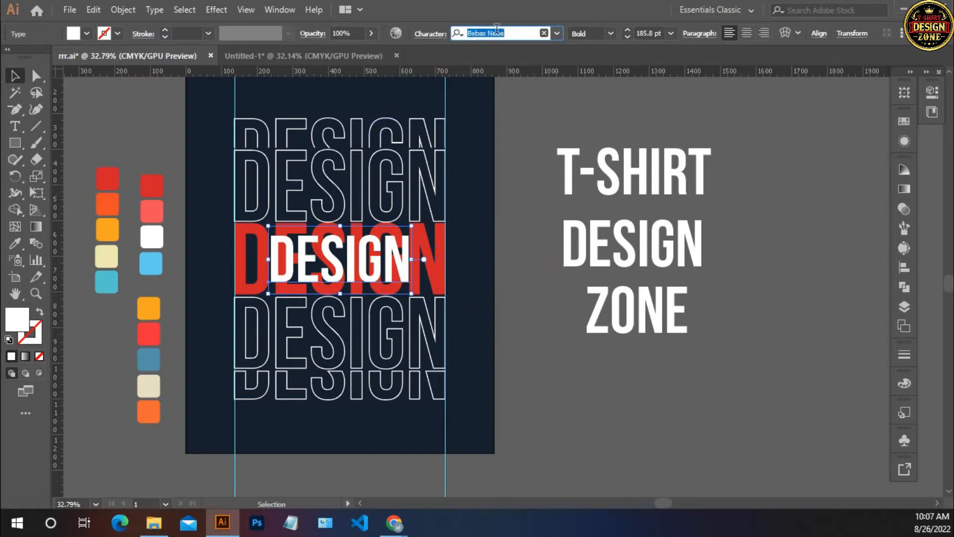
type("lo")
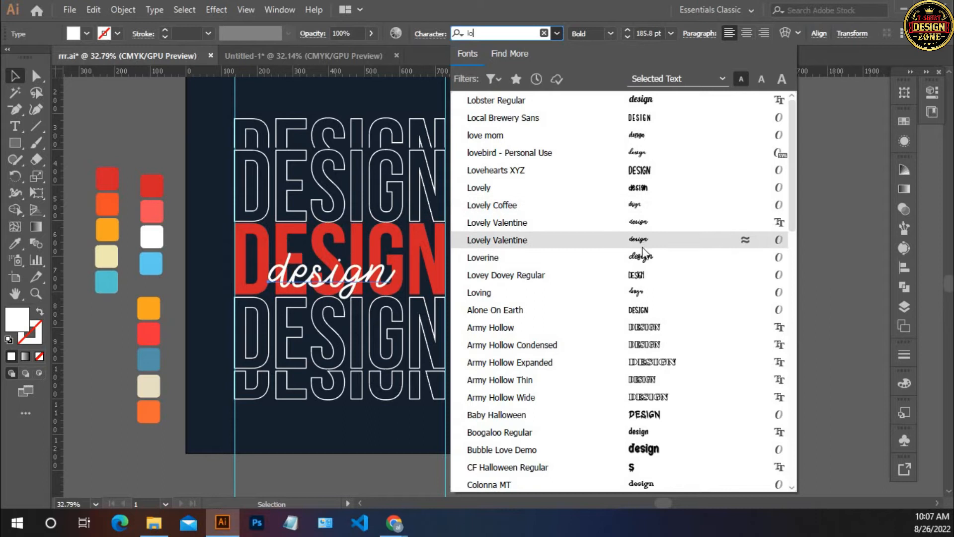
left_click(641, 241)
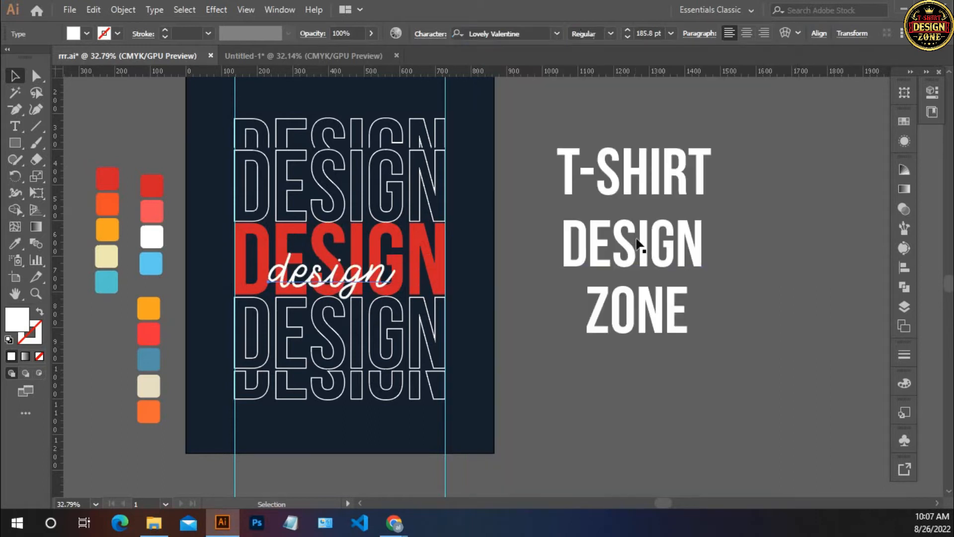
left_click(154, 9)
mouse_move(204, 231)
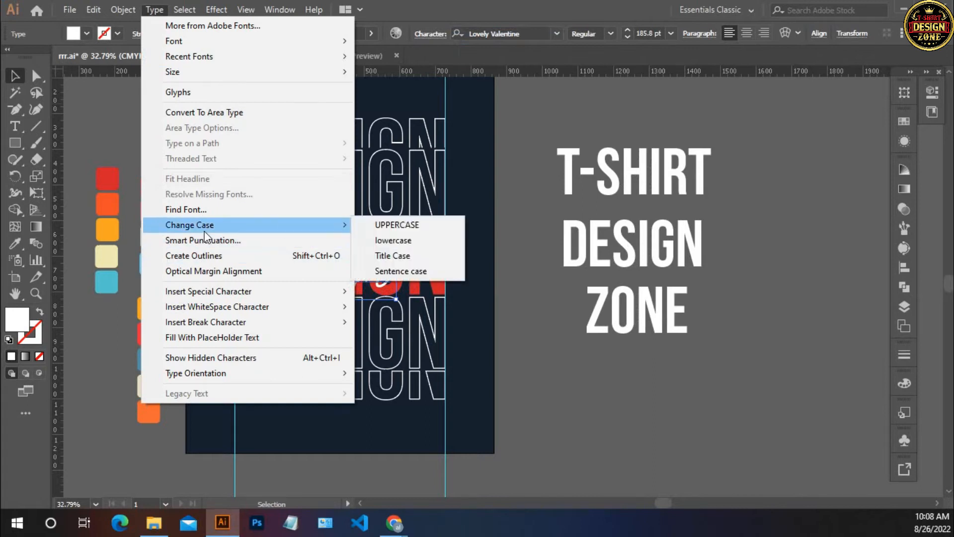
left_click(392, 259)
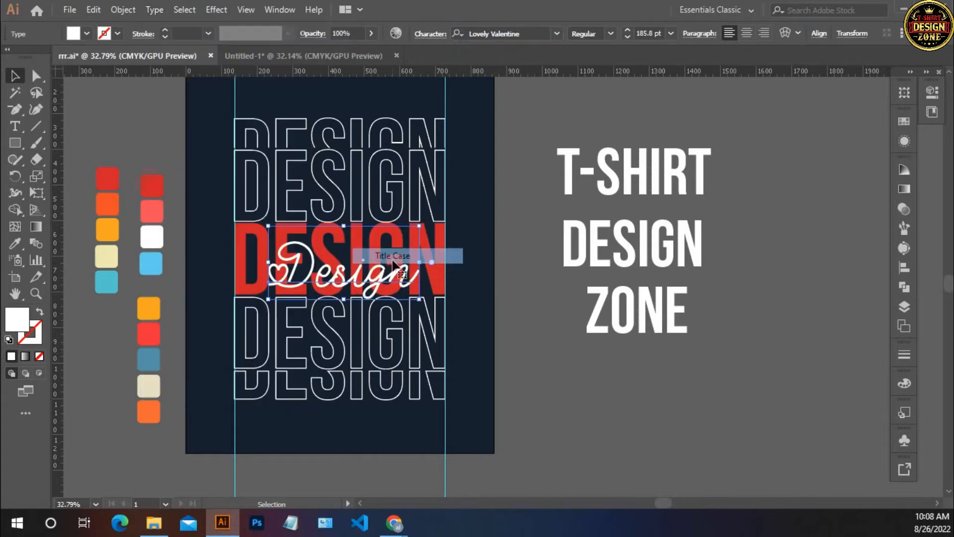
- Convert the script word Design to outlines and centre it horizontally on the artboard
right_click(373, 288)
left_click(416, 109)
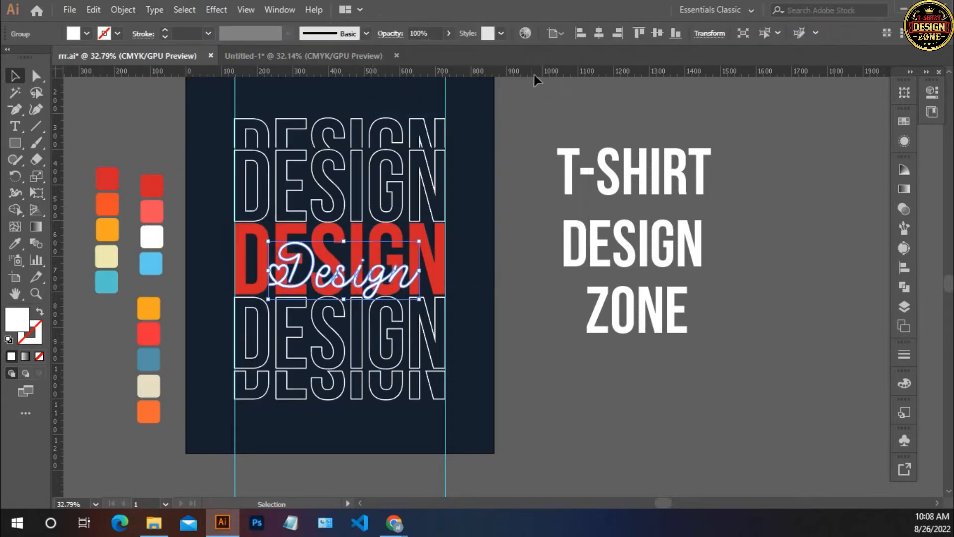
left_click(599, 35)
left_click(535, 226)
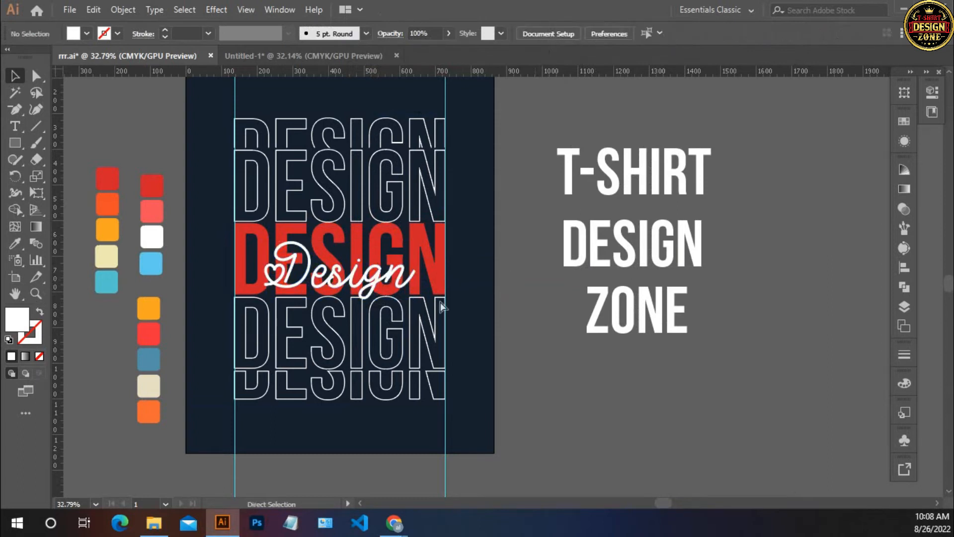
- Enlarge the script word Design from its centre and nudge it up so it fits within the red row
scroll(440, 302, "up", 2)
left_click_drag(433, 302, 414, 324)
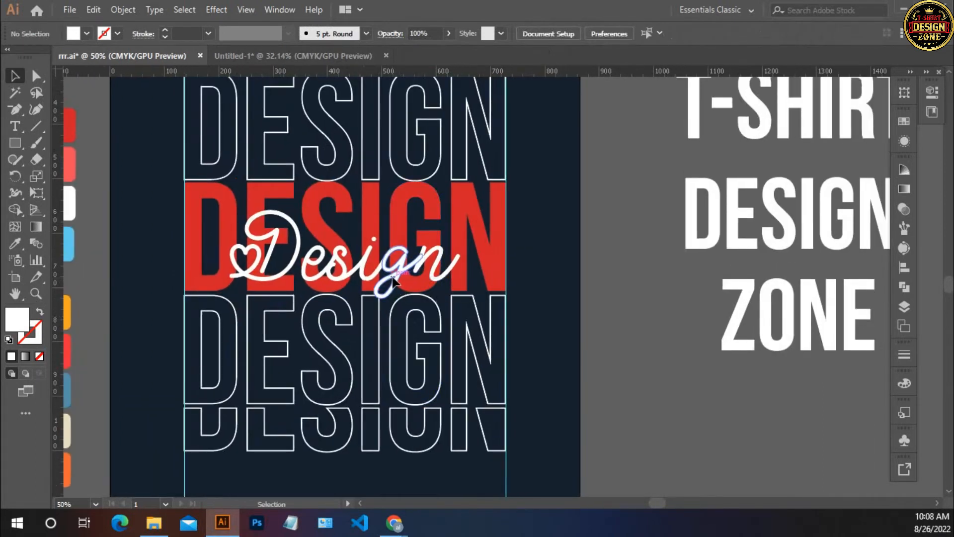
left_click(392, 281)
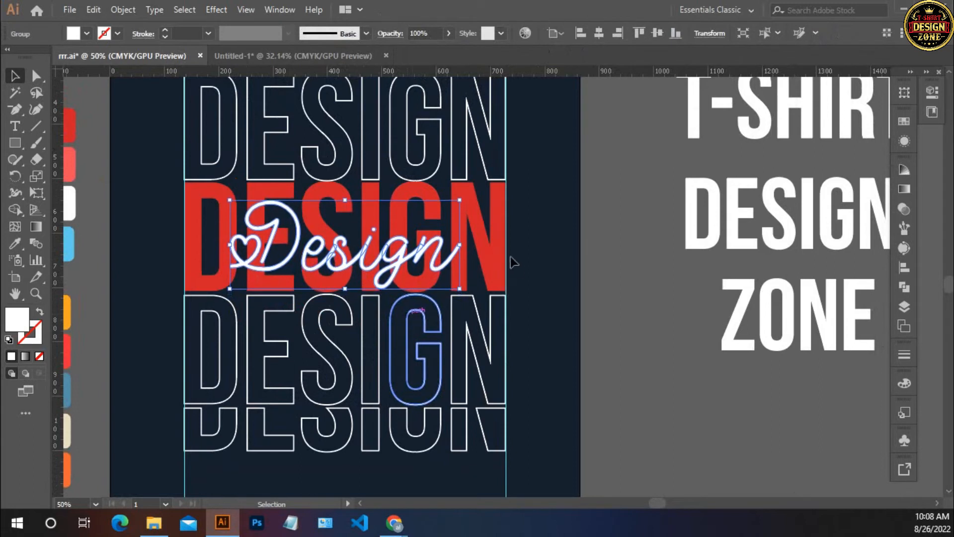
left_click_drag(464, 248, 477, 245)
key("Up")
key("Up")
key("Up")
key("Up")
key("Up")
key("Up")
key("Up")
key("Up")
key("Up")
key("Up")
key("Up")
key("Up")
key("Up")
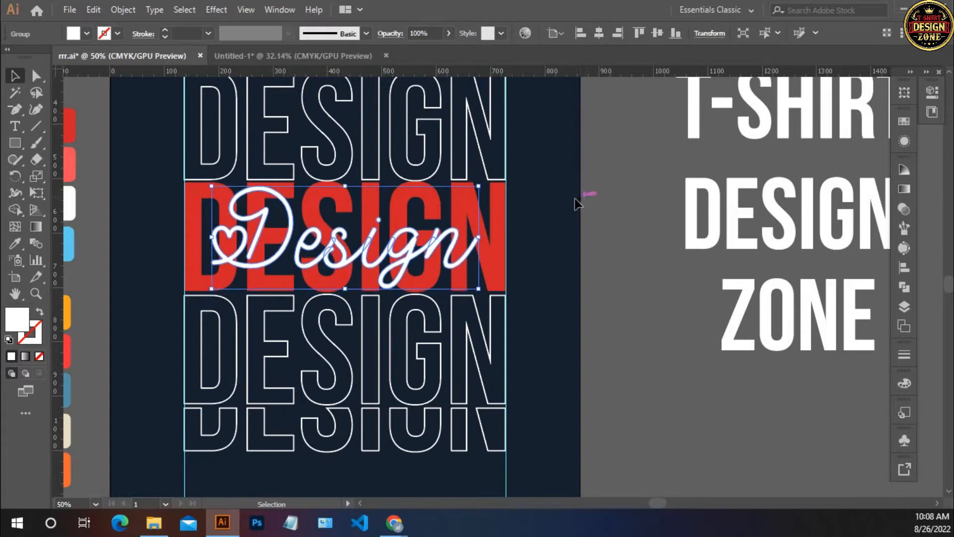
left_click(588, 204)
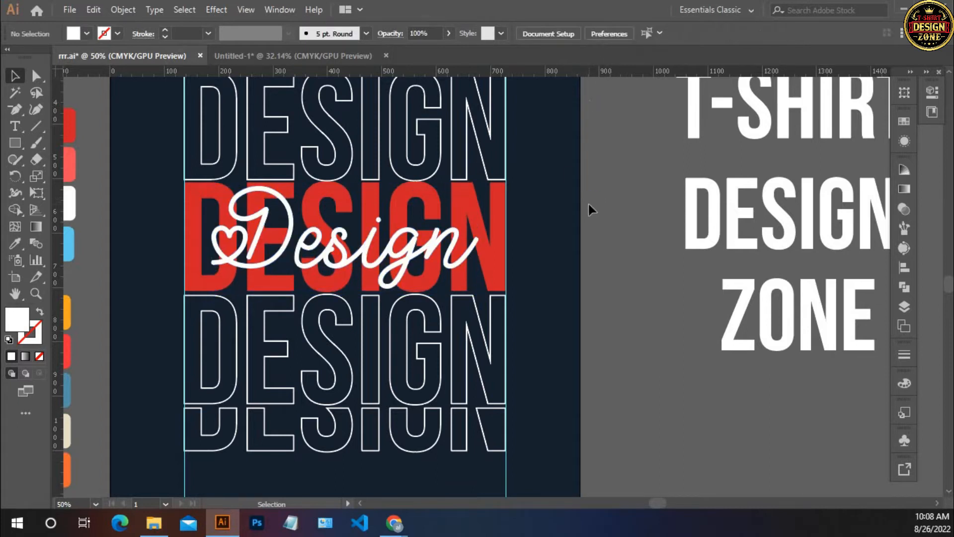
- Apply Expand Appearance to the complete stacked artwork, including the script word
key("ctrl+0")
left_click_drag(588, 223, 450, 204)
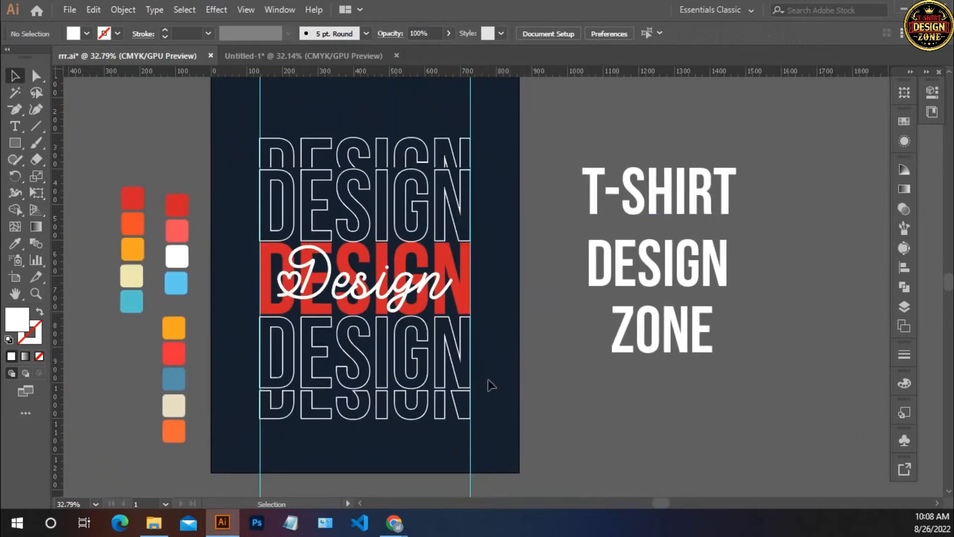
left_click(498, 403)
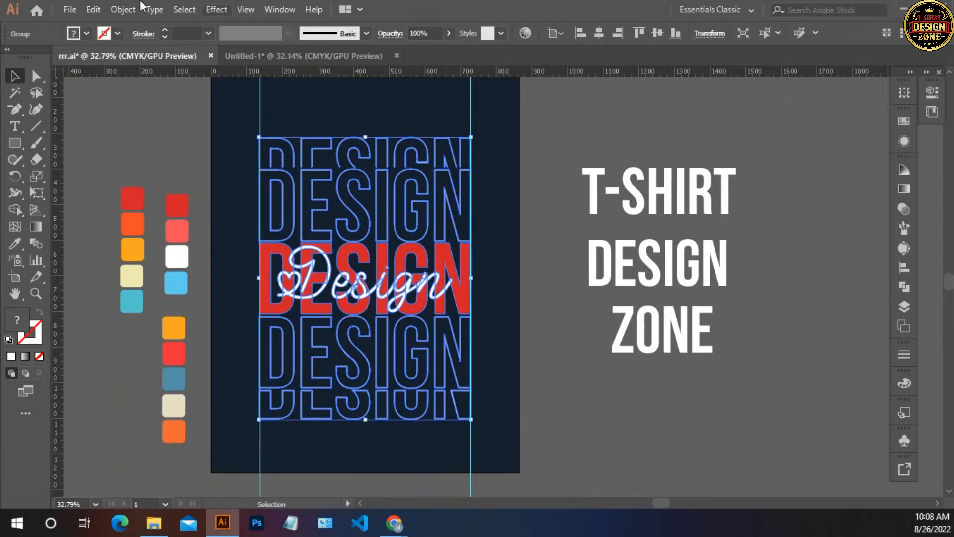
left_click(123, 9)
left_click(186, 187)
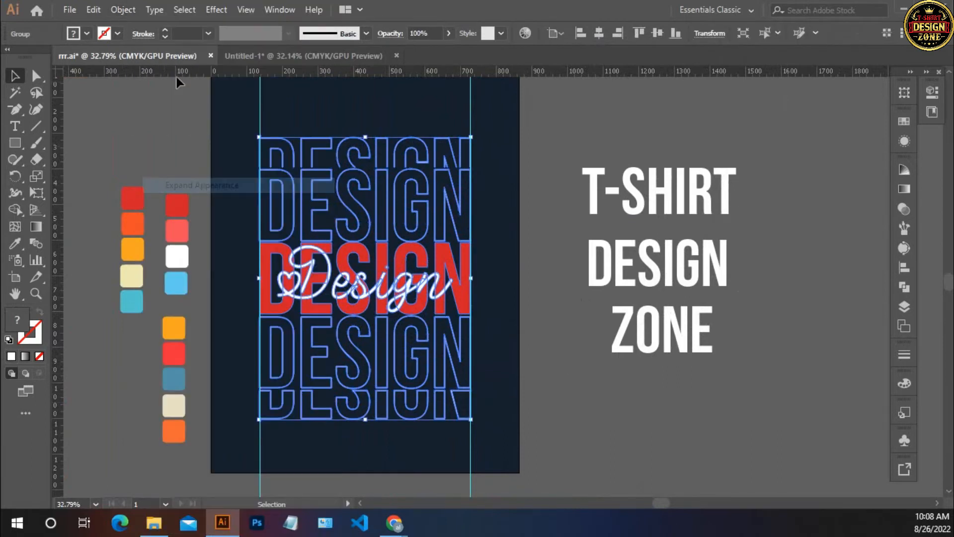
left_click(119, 10)
key("Escape")
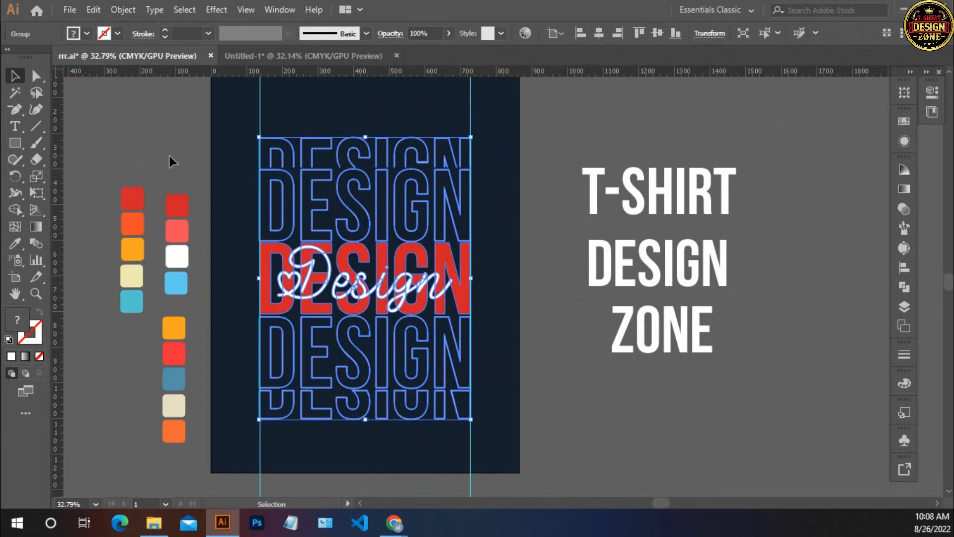
left_click(168, 154)
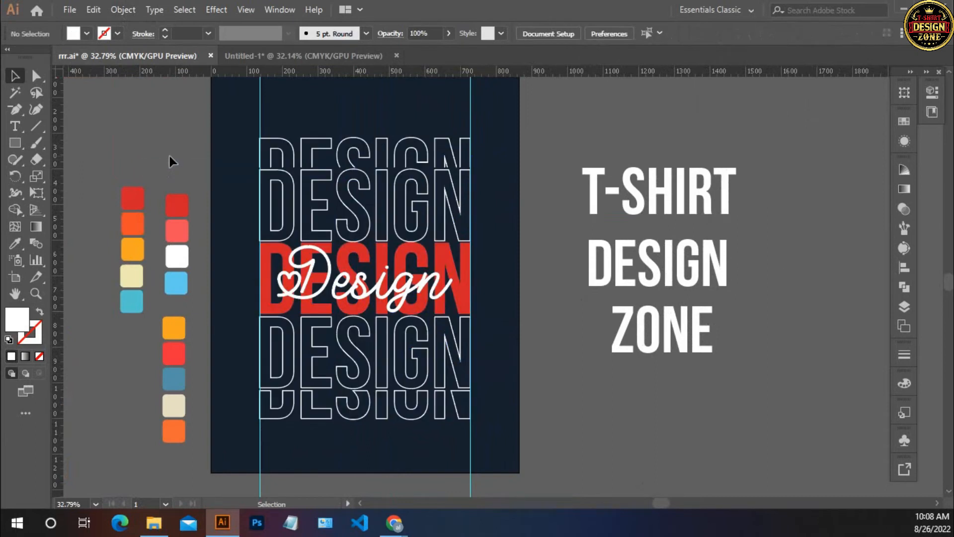
- Move the loose words T-SHIRT, DESIGN and ZONE beside the artboard up into an evenly spaced stack
left_click_drag(688, 219, 678, 203)
left_click_drag(677, 263, 667, 242)
left_click_drag(667, 324, 654, 302)
left_click(571, 333)
left_click_drag(570, 333, 559, 331)
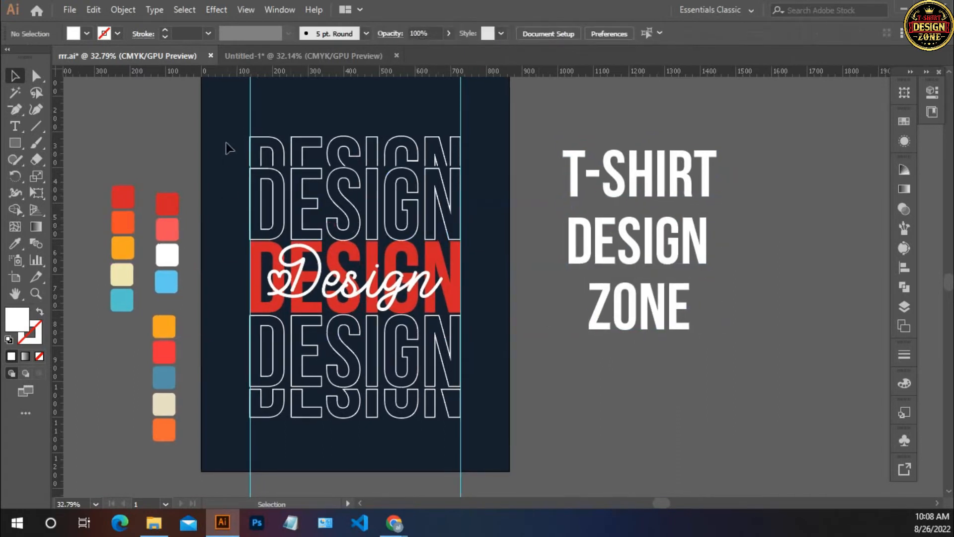
- Move the stacked DESIGN artwork off the artboard to beyond the loose words and scale it down slightly
left_click_drag(488, 426, 506, 386)
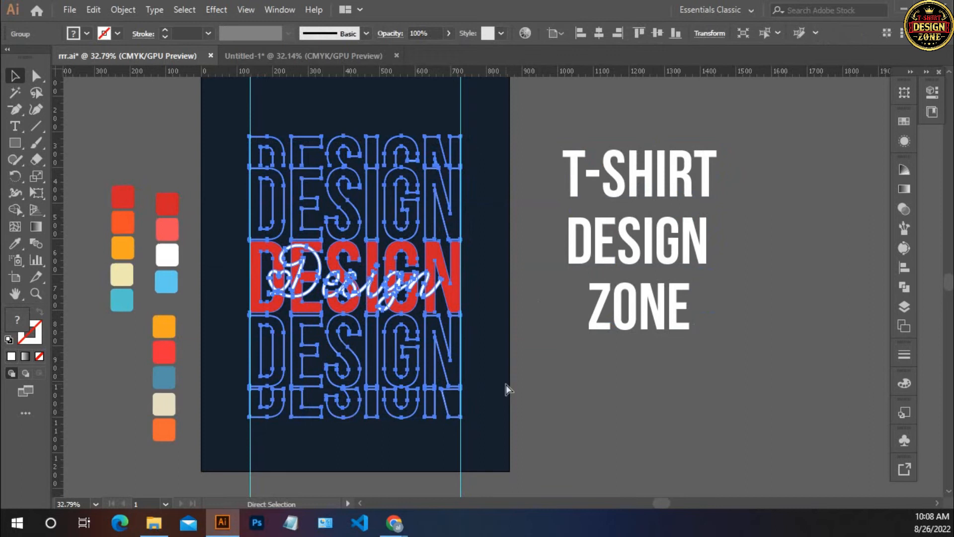
left_click(123, 9)
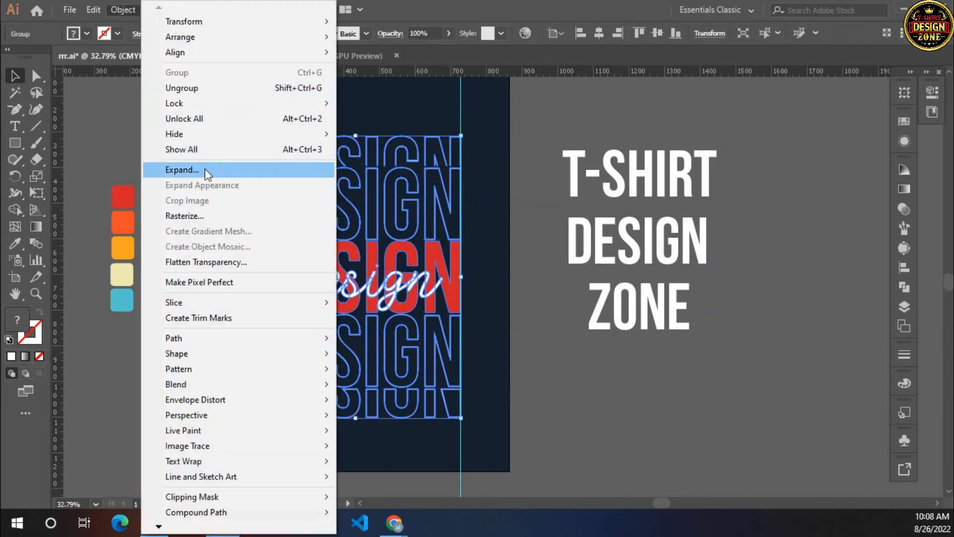
left_click(205, 168)
left_click(208, 176)
scroll(208, 177, "right", 3)
left_click_drag(337, 245, 798, 228)
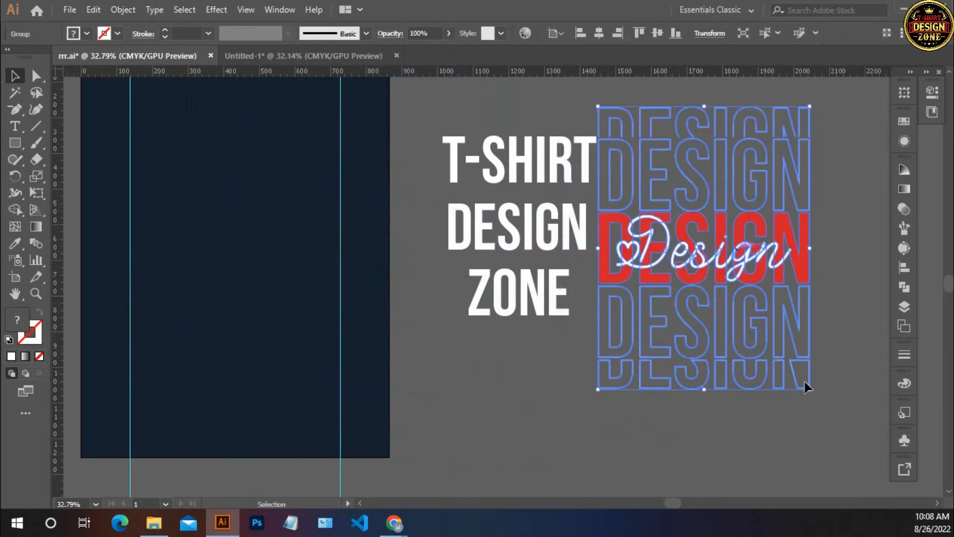
mouse_move(800, 385)
left_mouse_down()
mouse_move(827, 383)
mouse_move(794, 385)
left_mouse_up()
left_click(794, 382)
left_click_drag(751, 271, 755, 251)
left_click(669, 384)
- Place a copy of the three loose words T-SHIRT, DESIGN and ZONE on the empty artboard
left_click_drag(471, 365, 597, 426)
left_click(643, 382)
left_click_drag(666, 316, 375, 368)
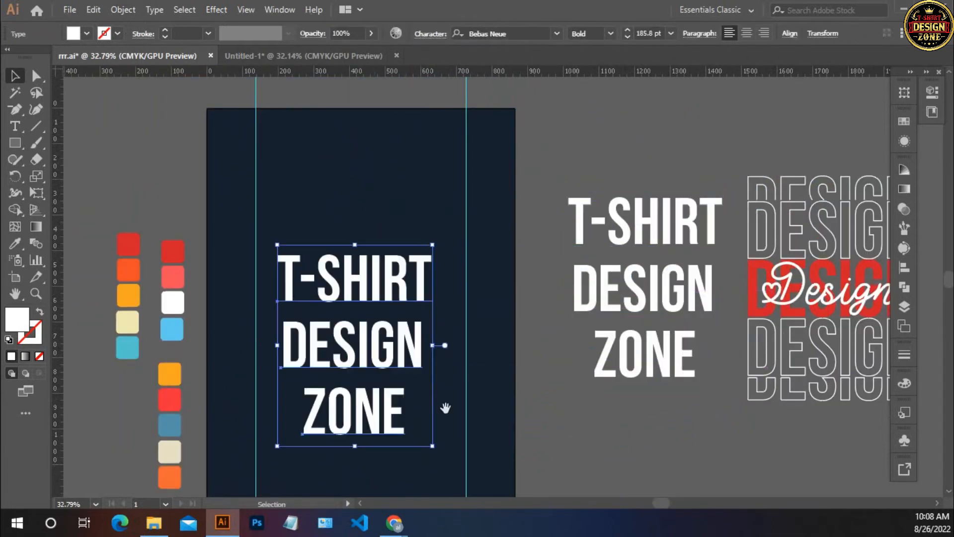
scroll(427, 417, "down", 3)
left_click(410, 430)
left_click_drag(387, 256, 436, 399)
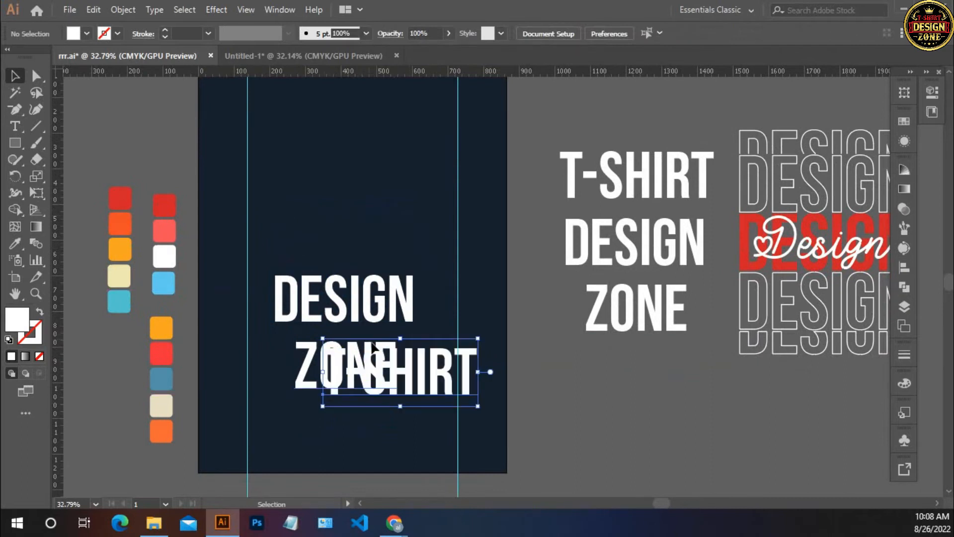
key("ctrl+z")
- Convert the three copied words to outlines and centre them horizontally on the artboard
left_click(383, 447)
left_click(328, 241)
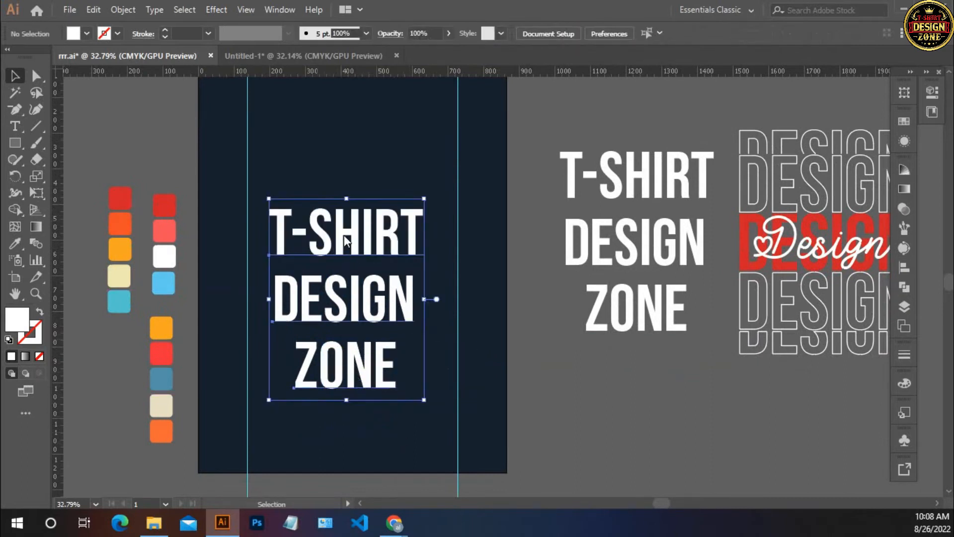
right_click(344, 236)
left_click(396, 334)
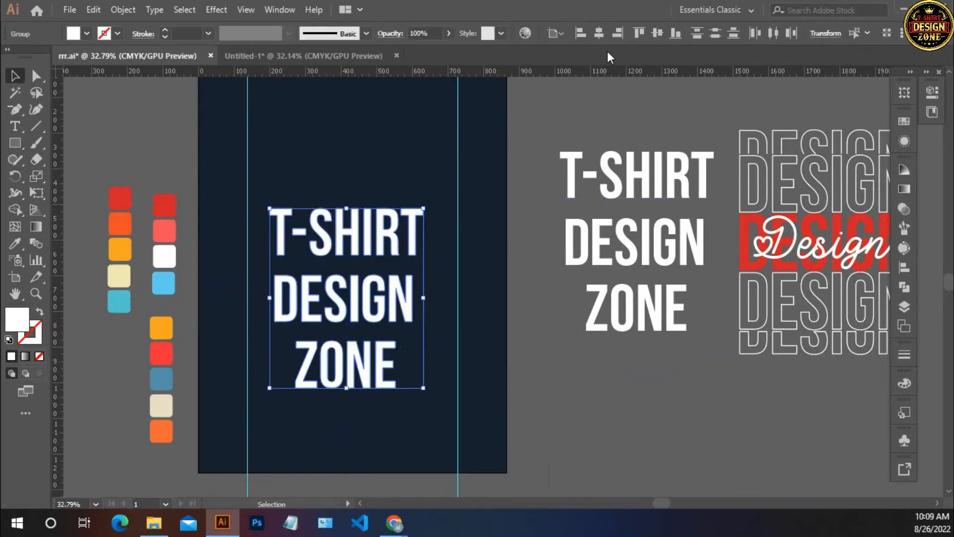
left_click(598, 32)
- Scale the three words until T-SHIRT spans both vertical guides, and enlarge DESIGN to the same guide width
left_click_drag(432, 298, 480, 312)
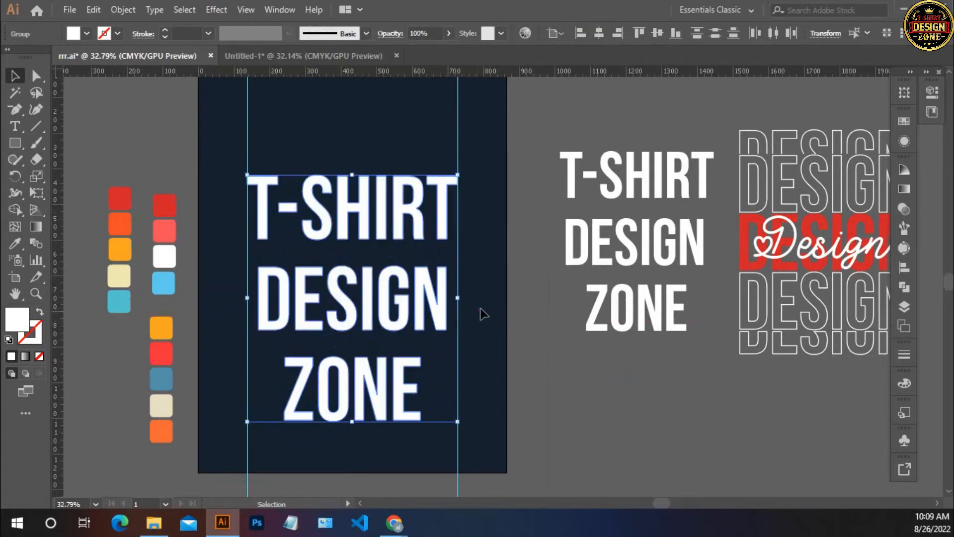
left_click(481, 310)
left_click(419, 290)
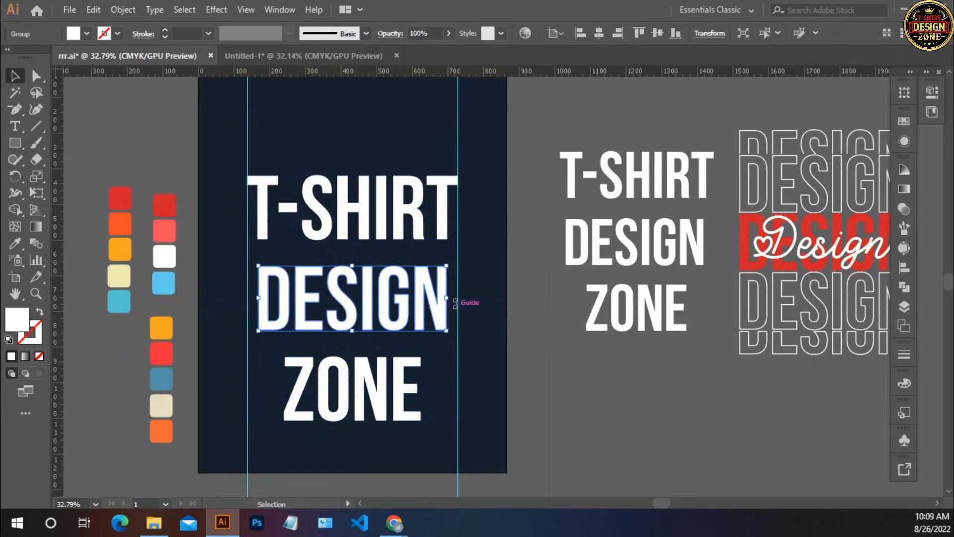
left_click_drag(450, 299, 458, 299)
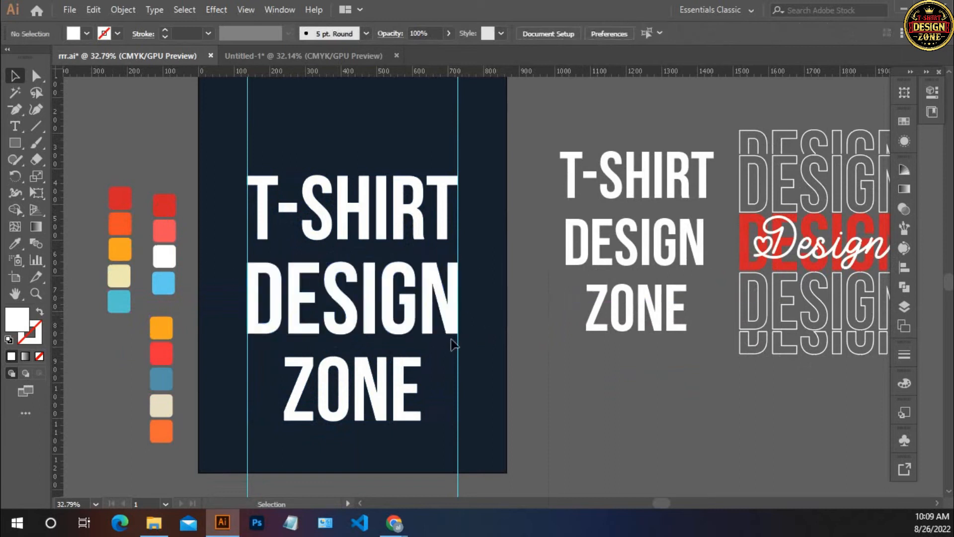
- Nudge DESIGN upward until it sits just beneath T-SHIRT
key("Up")
key("Up")
key("Up")
key("Up")
key("Up")
key("Up")
key("Up")
key("Up")
key("Up")
key("Up")
key("Up")
key("Up")
key("Up")
key("Up")
key("Up")
key("Up")
key("Up")
key("Up")
key("Up")
key("Up")
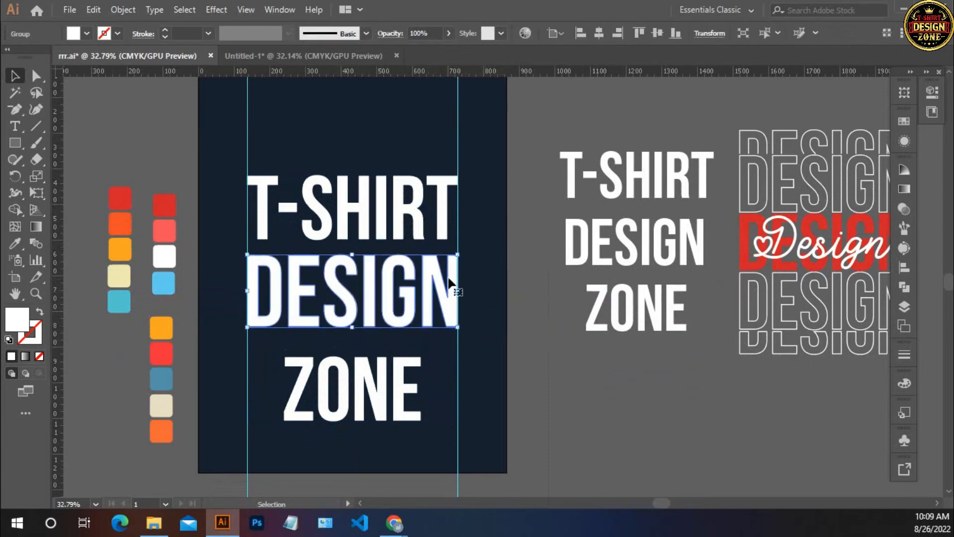
key("Up")
key("Up")
key("Up")
key("Up")
key("Up")
key("Up")
key("Up")
key("Up")
key("Up")
key("Up")
key("Up")
key("Up")
key("Up")
key("Up")
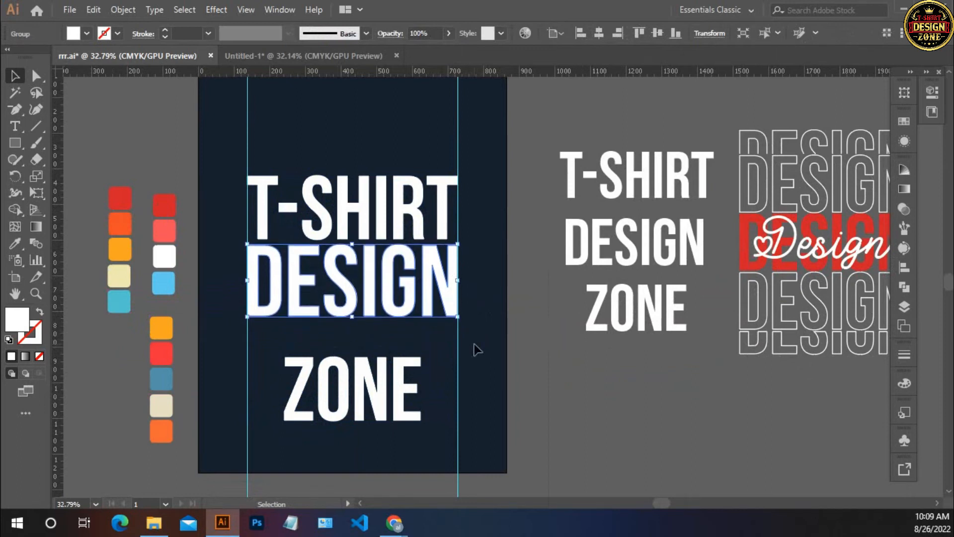
- Move ZONE to the left vertical guide, close beneath DESIGN
left_click(432, 353)
scroll(432, 353, "down", 3)
left_click_drag(414, 322, 378, 295)
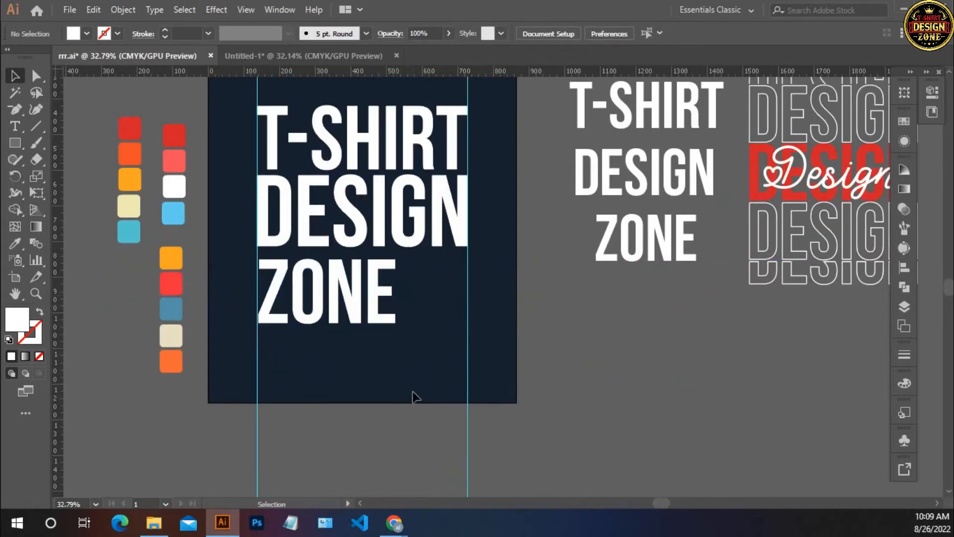
left_click(305, 268)
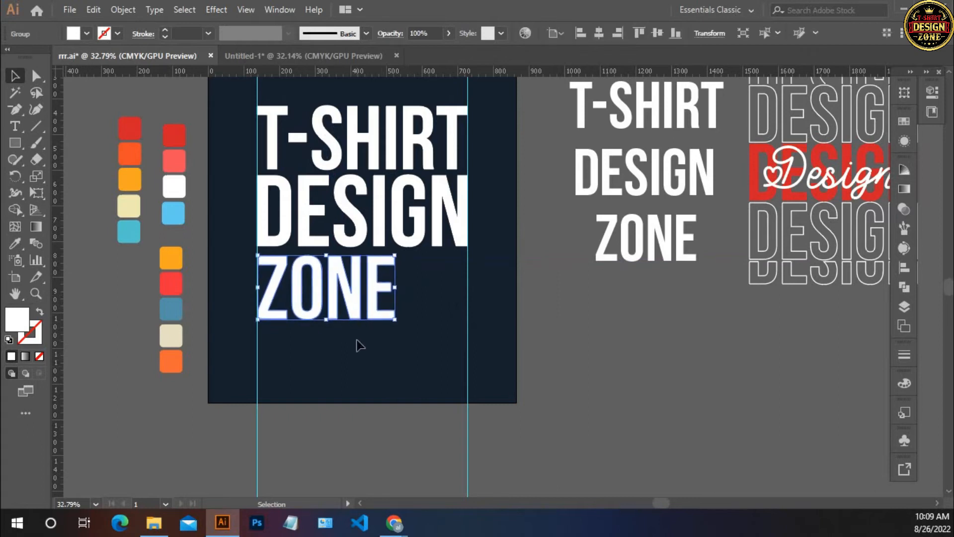
left_click(380, 349)
- Scale ZONE down slightly, realign it to the left guide and bring it closer beneath DESIGN
left_click(398, 283, "ctrl")
left_click(400, 284, "ctrl")
left_click_drag(520, 267, 390, 269)
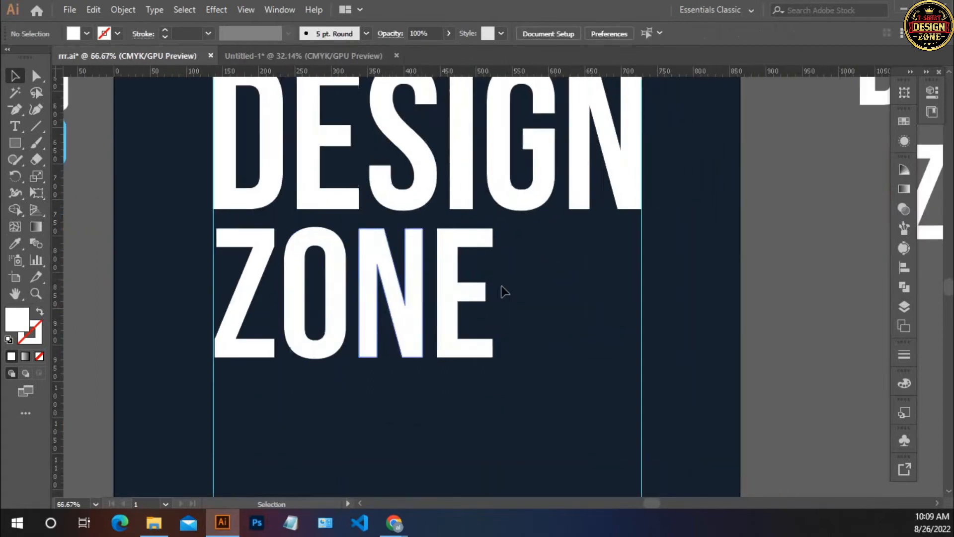
left_click(413, 293)
left_click_drag(493, 295, 480, 295)
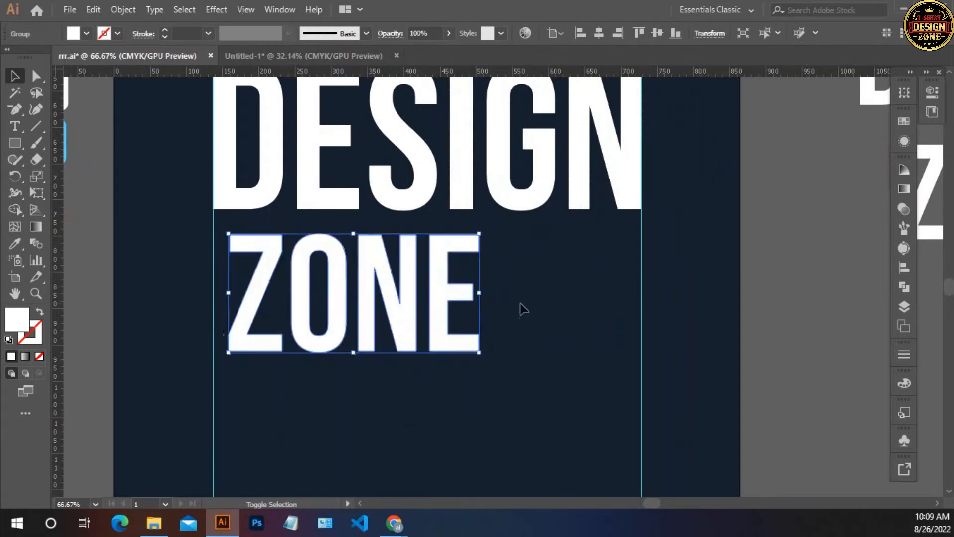
left_click(520, 304)
left_click_drag(393, 302, 377, 293)
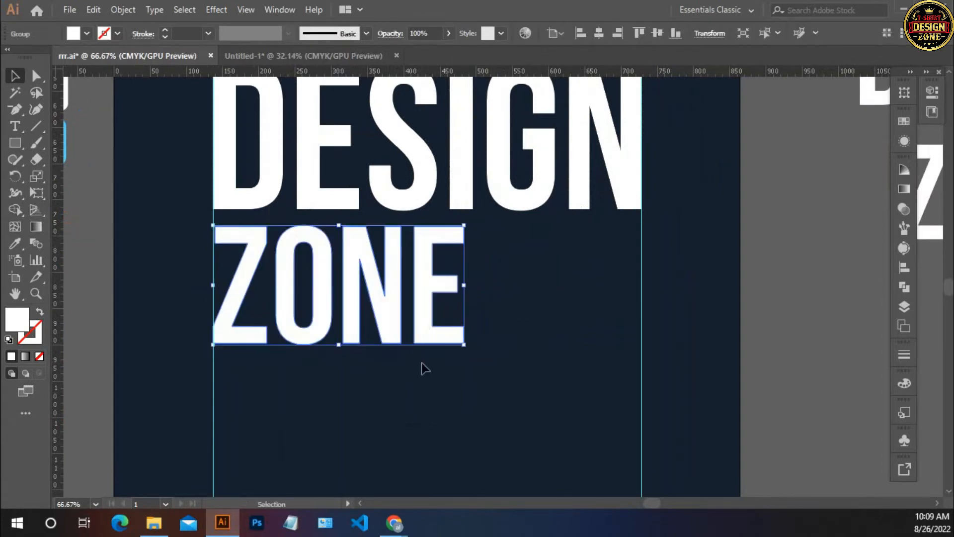
key("shift+Up")
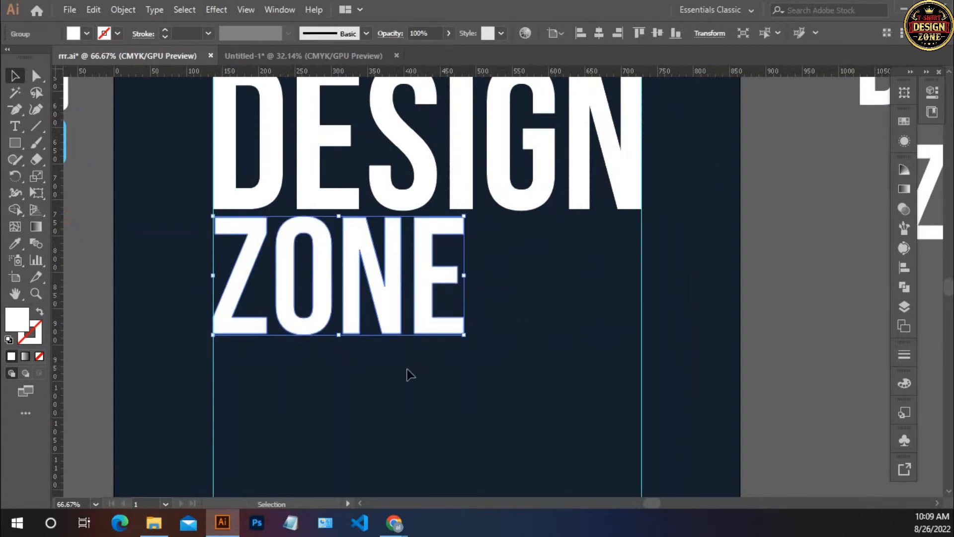
left_click(404, 376)
- Nudge T-SHIRT down in small increments to tighten its gap above DESIGN
key("ctrl+minus")
key("ctrl+minus")
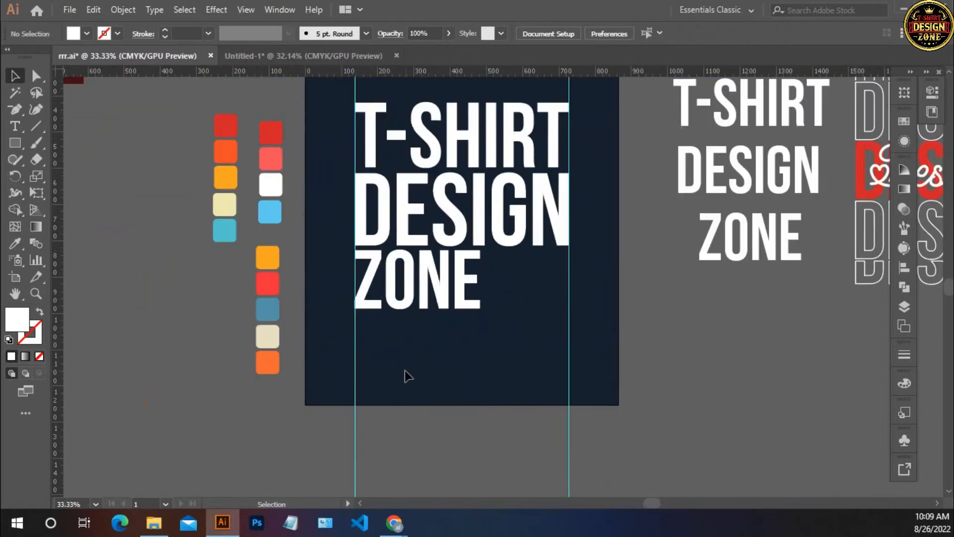
left_click_drag(484, 351, 374, 388)
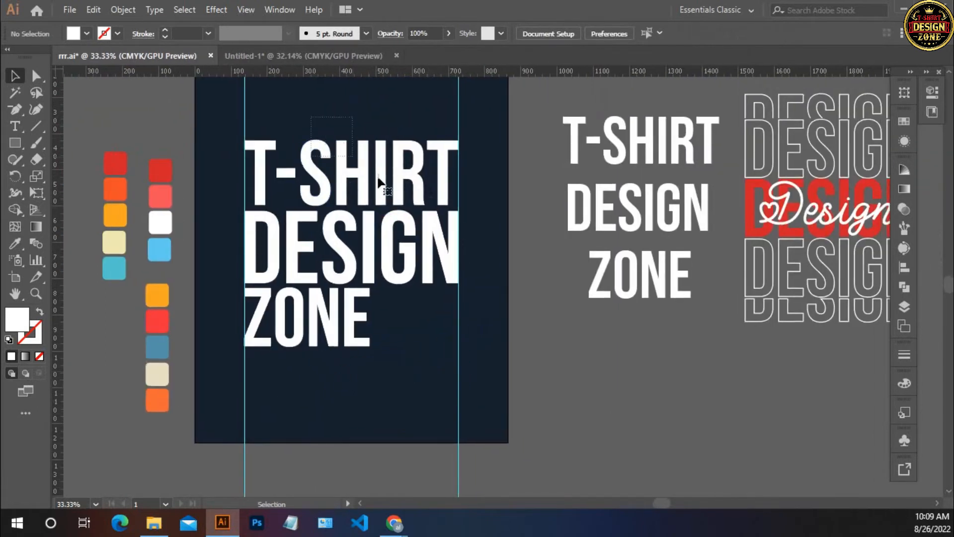
left_click(439, 208)
key("Down")
key("Down")
key("Down")
key("Down")
key("Down")
left_click(491, 226)
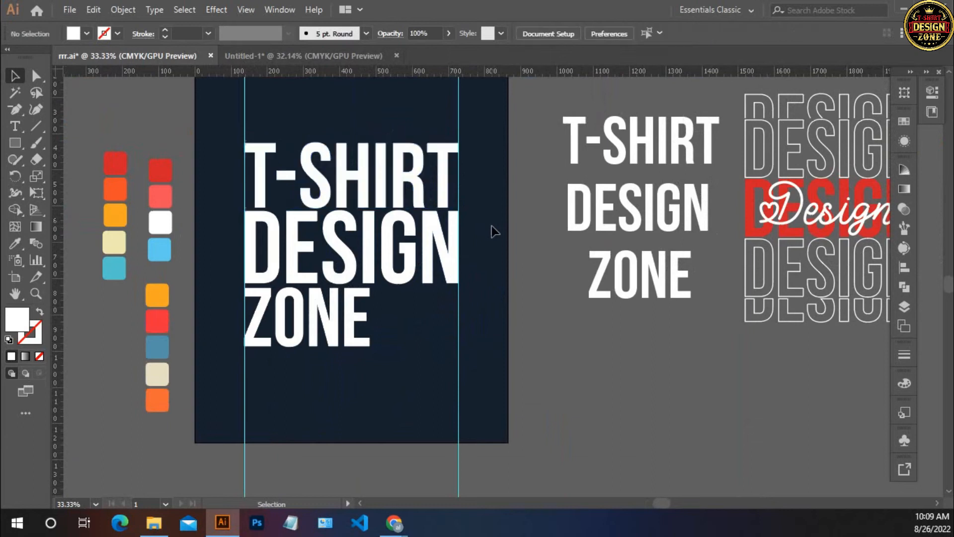
left_click(359, 155)
key("Down")
key("Down")
key("Down")
left_click(479, 282)
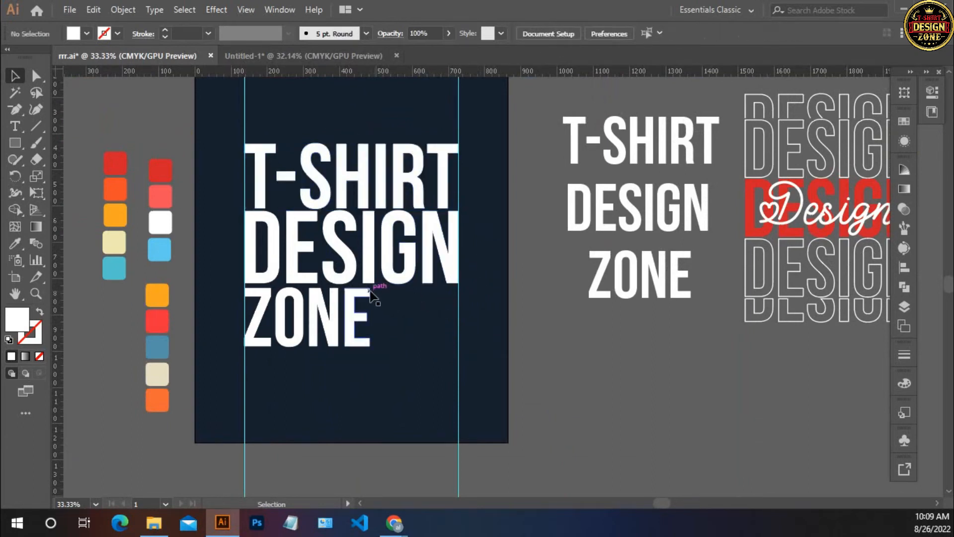
left_click(346, 185)
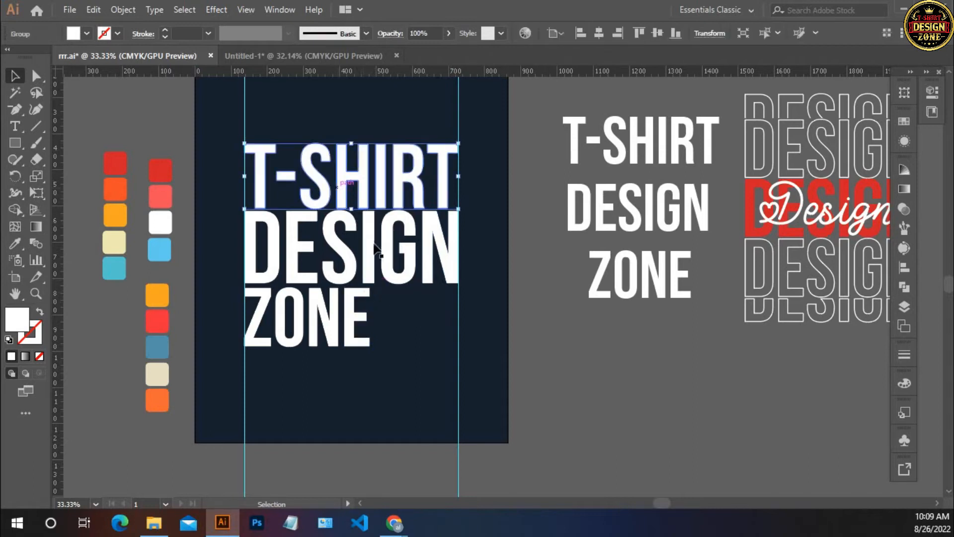
left_click(405, 315)
left_click(379, 196)
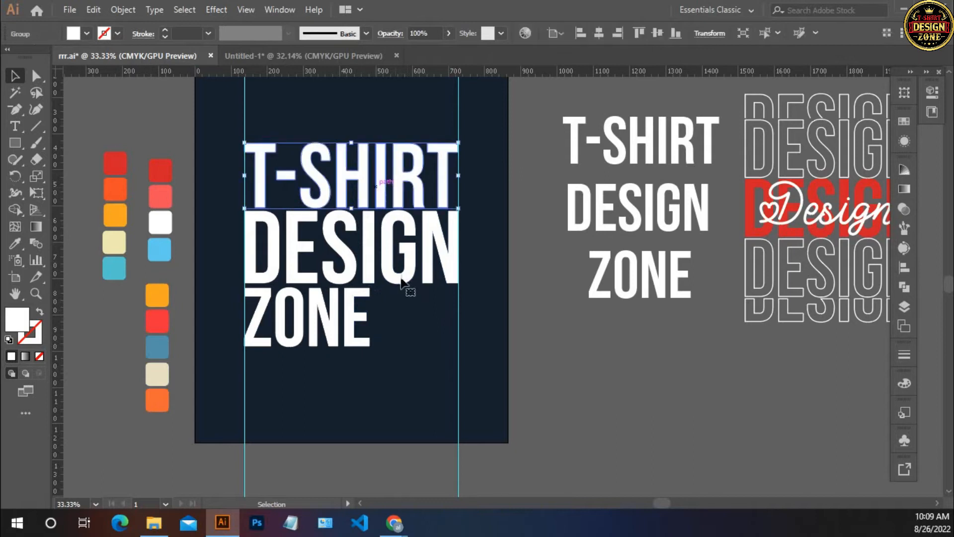
left_click(391, 316)
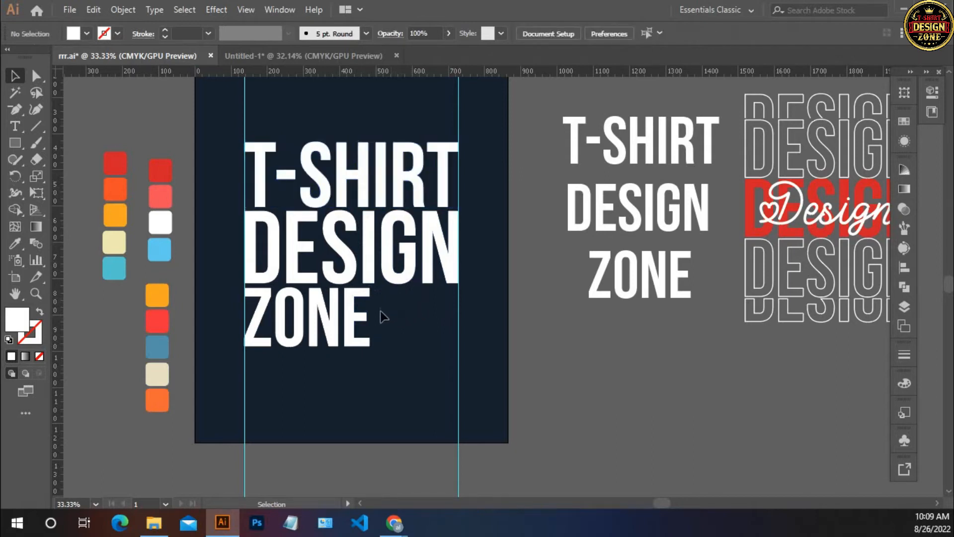
- Draw a small spacer rectangle exactly filling the gap between DESIGN's D and ZONE's Z
scroll(318, 313, "up", 5)
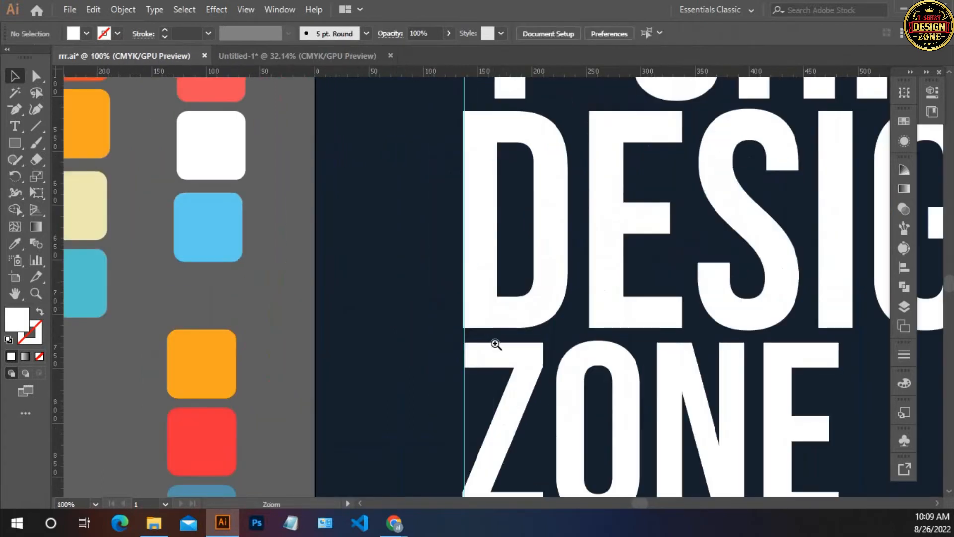
scroll(442, 264, "up", 2)
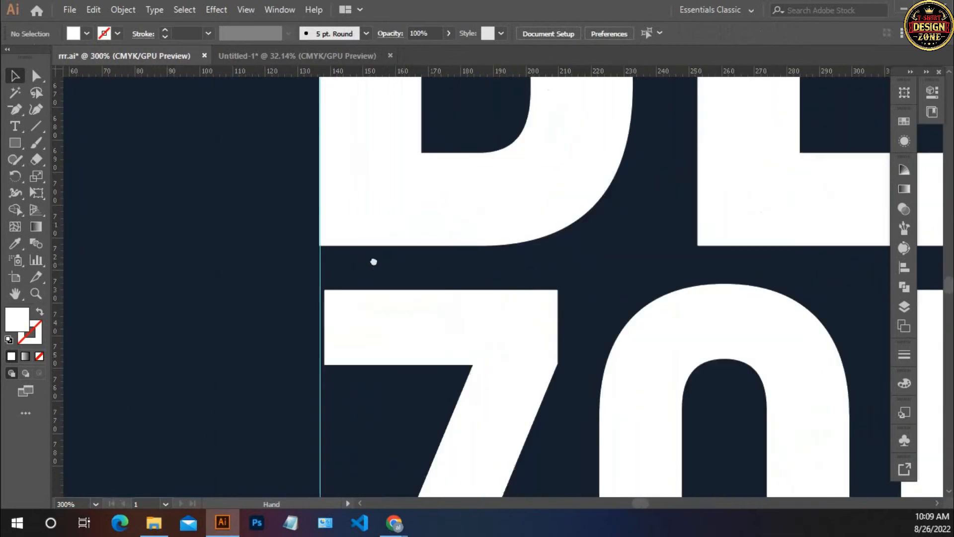
left_click(331, 318)
left_click(15, 143)
left_click_drag(274, 240, 308, 284)
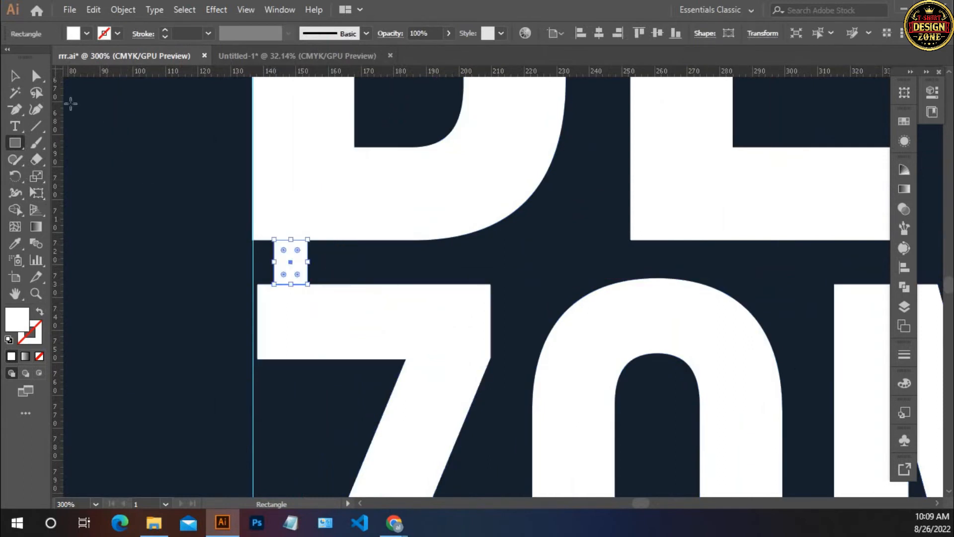
left_click(87, 33)
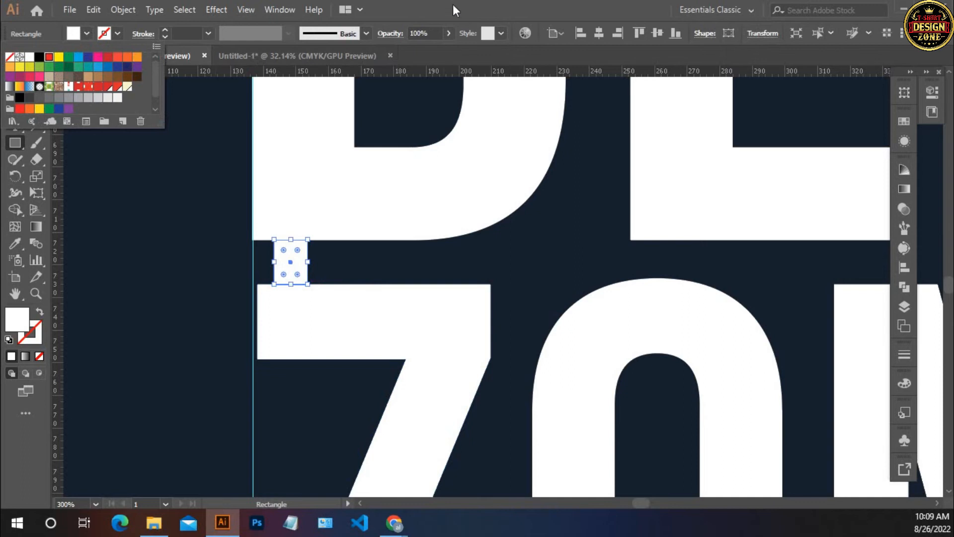
key("Escape")
left_click(15, 75)
left_click(180, 256)
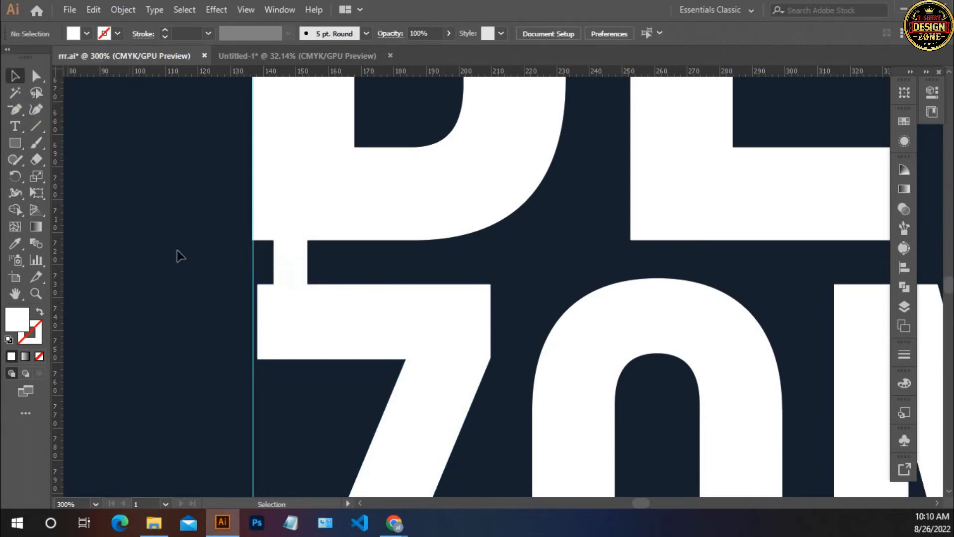
- Recolour the spacer rectangle with the orange sampled from the palette swatch beside the artboard
left_click_drag(170, 265, 433, 286)
left_click_drag(338, 319, 418, 309)
key("ctrl+minus")
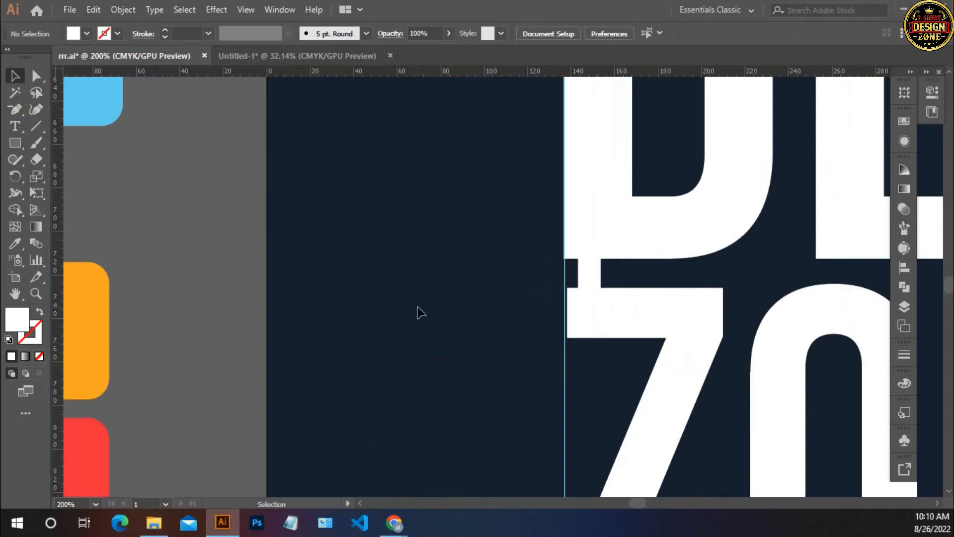
left_click(582, 273)
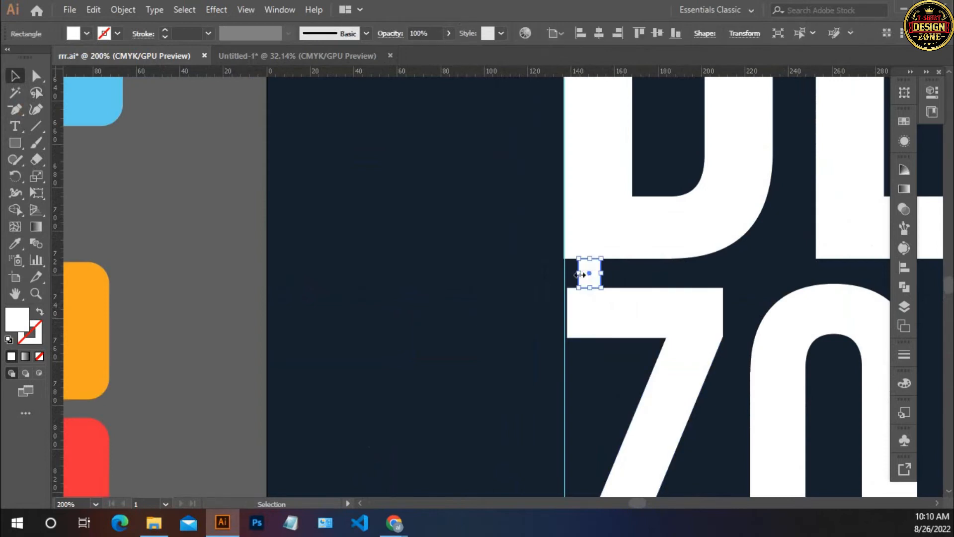
key("i")
left_click(103, 315)
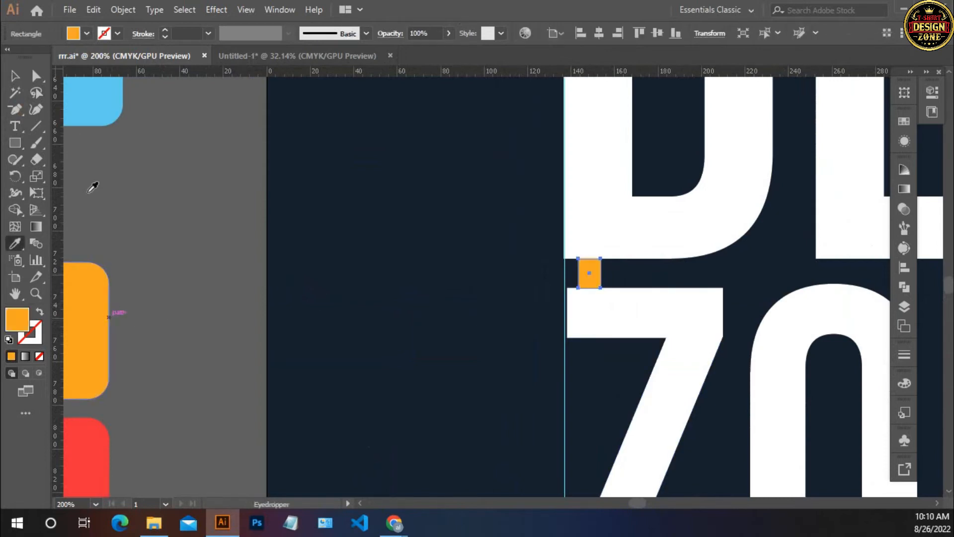
- Place a copy of the orange spacer between T-SHIRT's T and DESIGN's D, resting on the D
left_click(15, 77)
left_click(458, 264)
left_click_drag(458, 264, 270, 351)
left_click_drag(403, 360, 277, 168)
left_click_drag(332, 200, 242, 426)
left_click_drag(191, 395, 370, 127)
- Nudge T-SHIRT up until its lower edge meets the top of the orange spacer
left_click(470, 114)
left_click(447, 173)
left_click(467, 226)
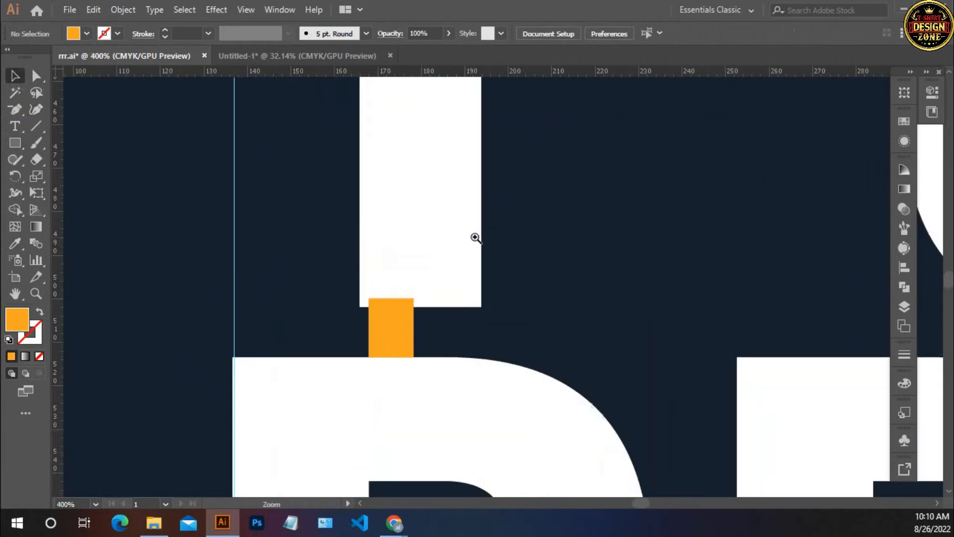
left_click(479, 261)
left_click(421, 338)
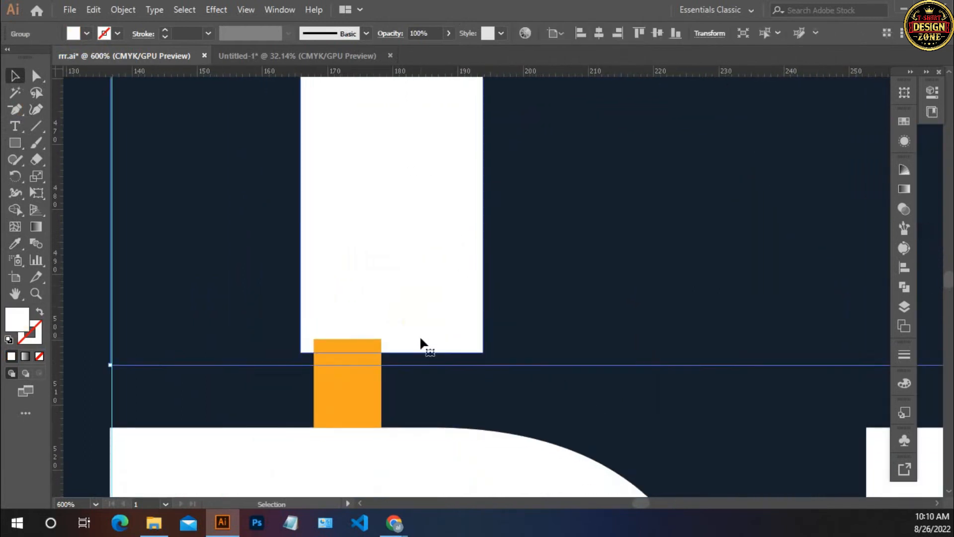
key("Up")
key("Up")
left_click(445, 371)
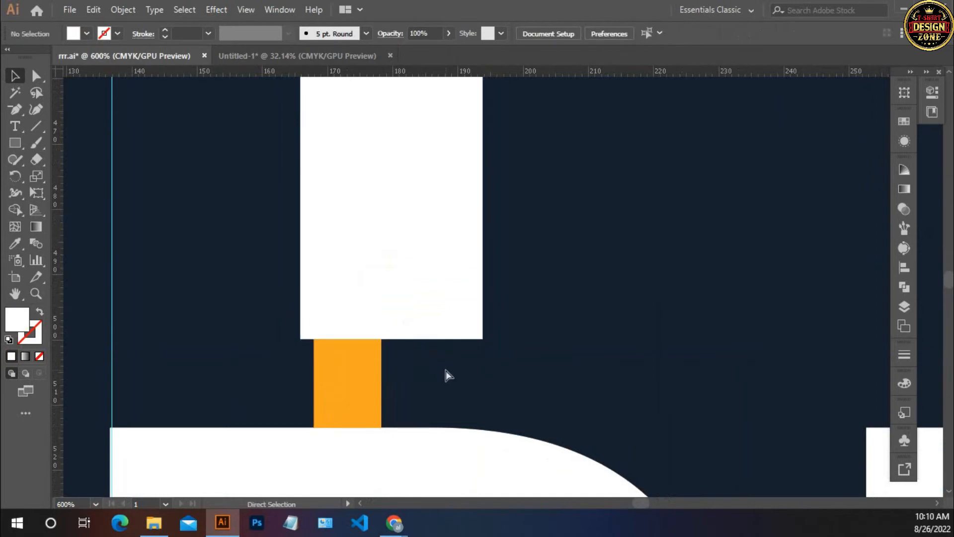
- Delete both orange spacer rectangles from the gaps between the three words
key("ctrl+minus")
key("ctrl+minus")
key("ctrl+minus")
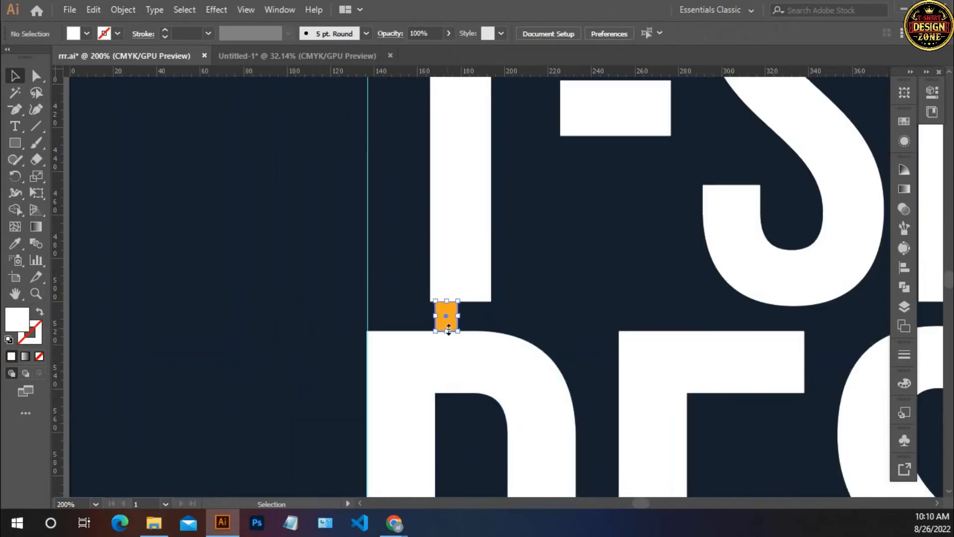
key("Delete")
left_click_drag(475, 391, 363, 82)
left_click_drag(409, 291, 377, 165)
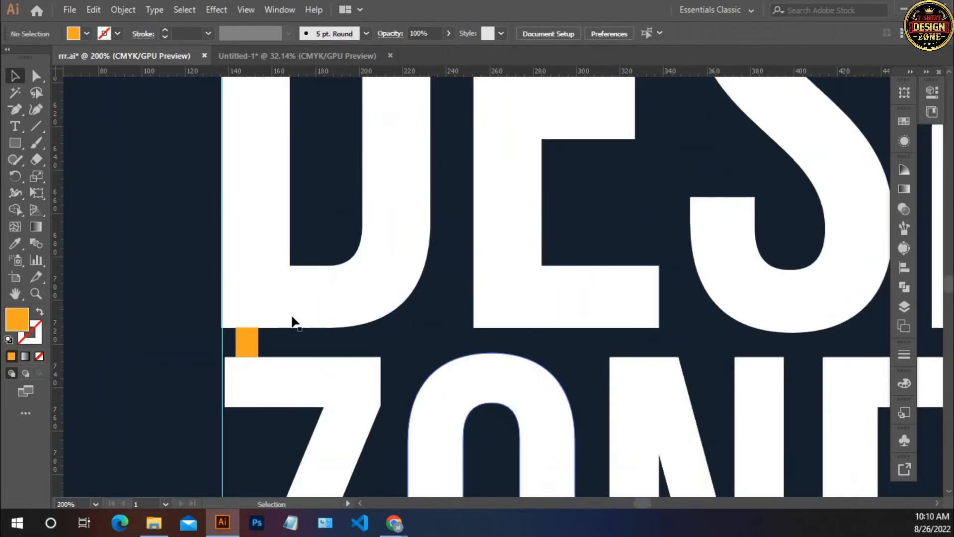
left_click(246, 342)
key("Delete")
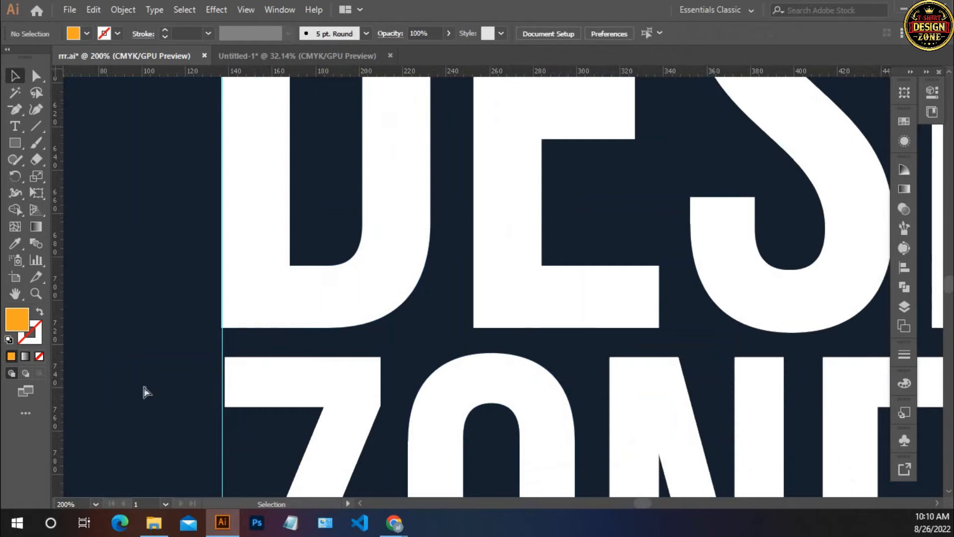
- Draw a diagonal line about 624 px long at about 56° from DESIGN's lower-left corner to above T-SHIRT
key("ctrl+0")
left_click_drag(437, 402, 374, 373)
left_click_drag(503, 393, 445, 392)
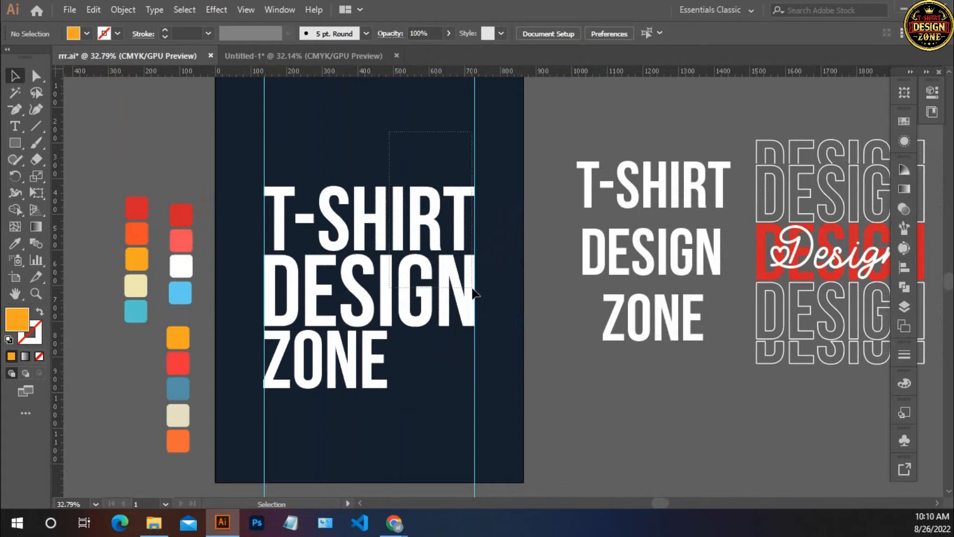
left_click_drag(473, 289, 474, 291)
left_click(309, 142)
left_click(38, 125)
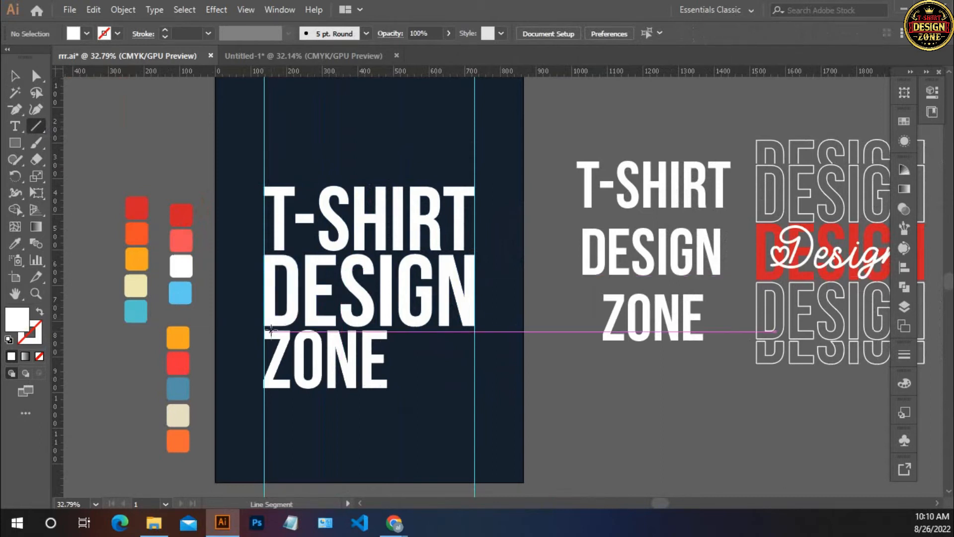
left_click_drag(271, 330, 392, 141)
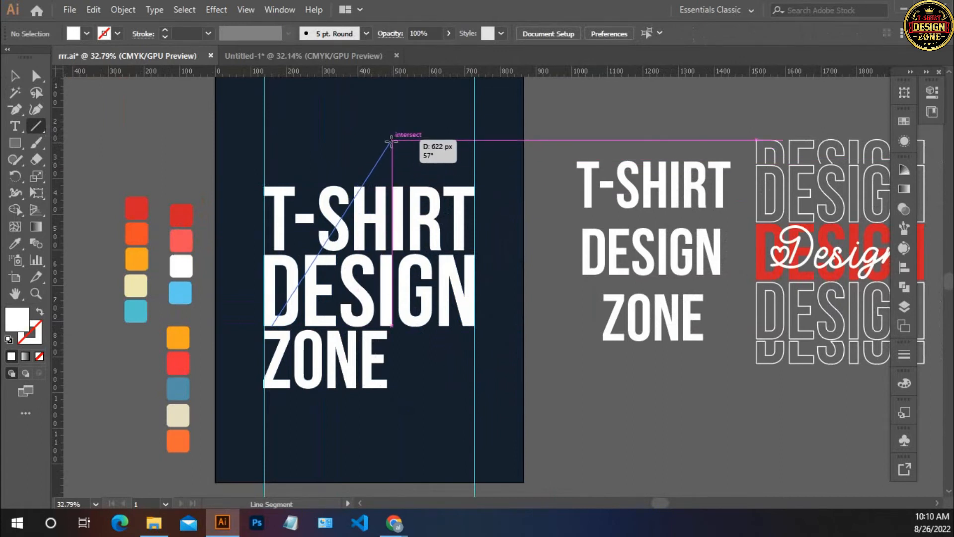
left_click_drag(392, 142, 384, 135)
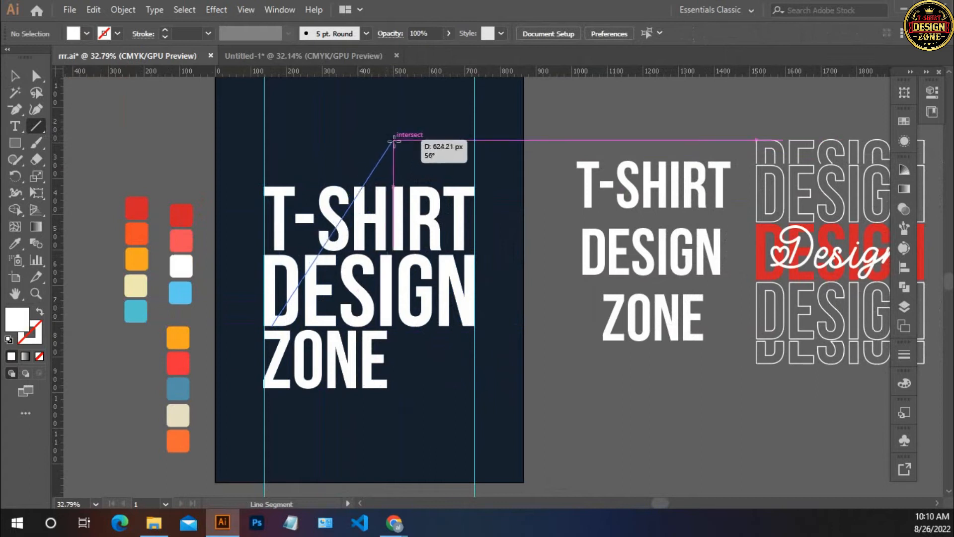
left_click_drag(393, 141, 393, 140)
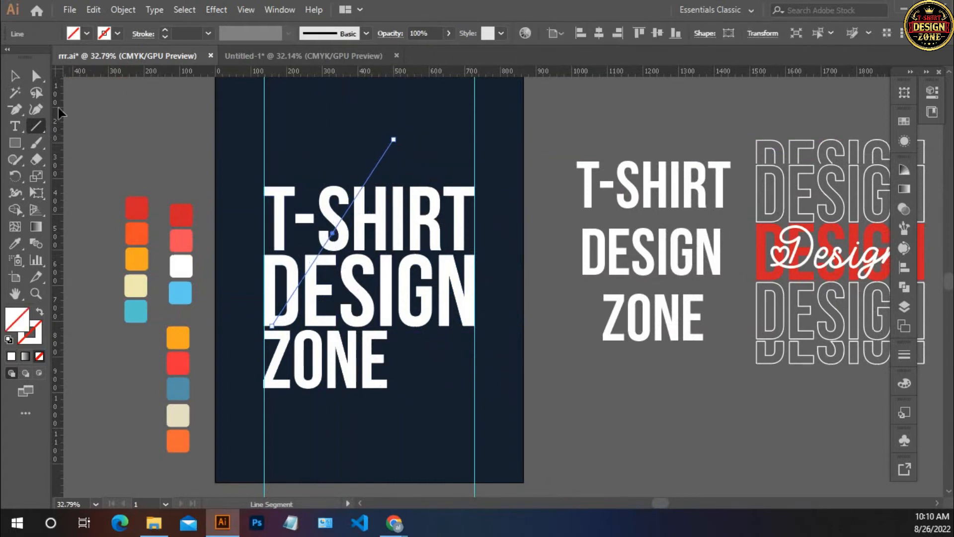
left_click(19, 78)
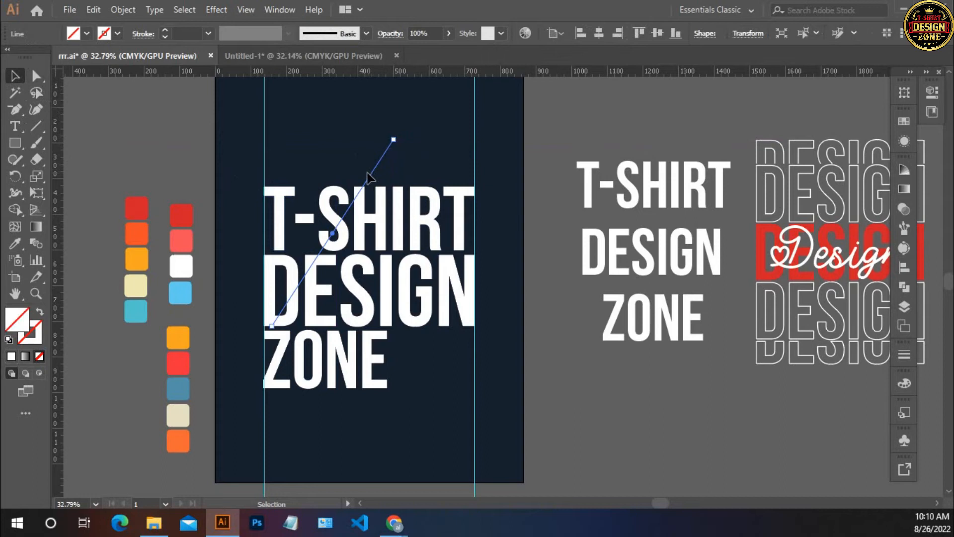
- Place a copy of the diagonal line about 300 px to its right and give both lines a white stroke
left_click_drag(372, 179, 476, 194)
left_click_drag(320, 145, 497, 170)
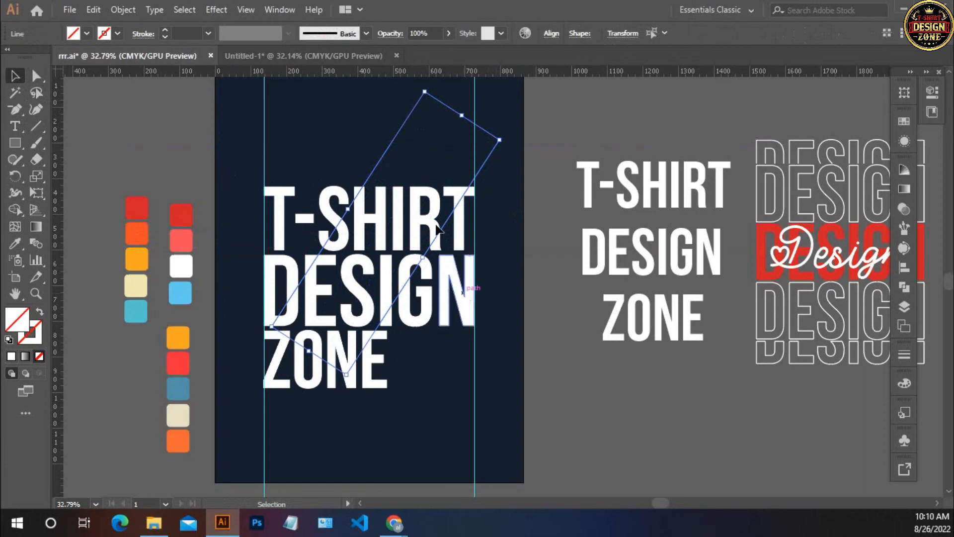
left_click(118, 34)
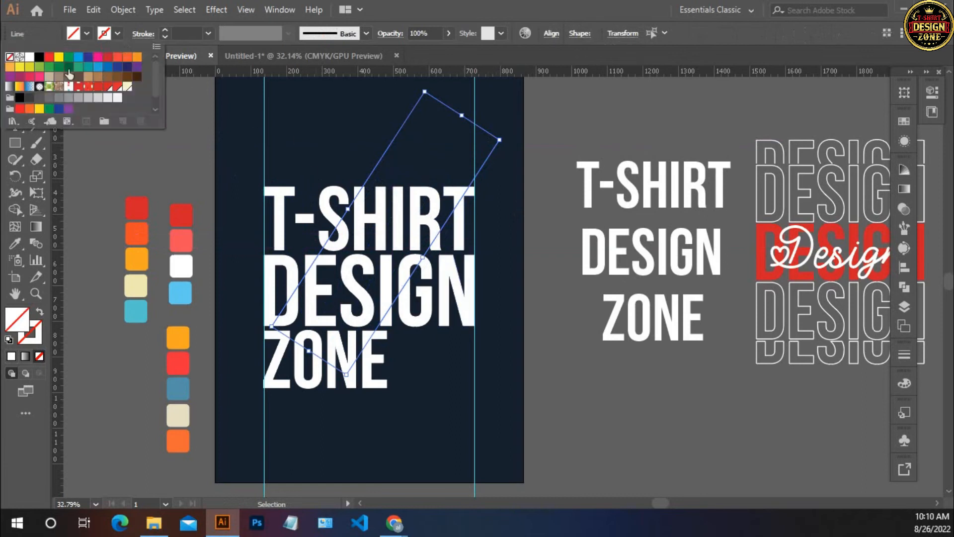
left_click(30, 58)
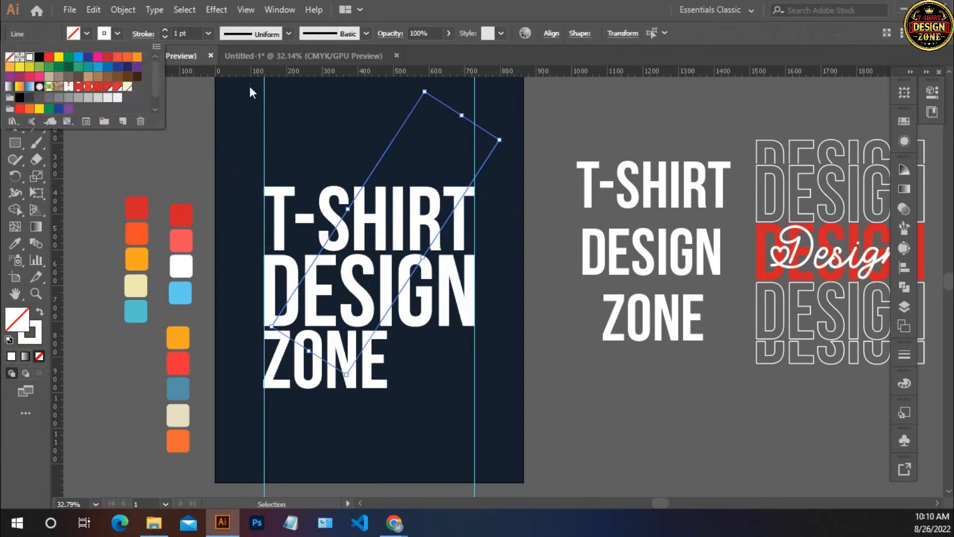
- Set both diagonal lines' stroke weight to 10 pt and apply the tapered triangular width profile
left_click(164, 30)
left_click(165, 30)
left_click(166, 31)
left_click(166, 31)
left_click(165, 32)
left_click(165, 31)
left_click(166, 32)
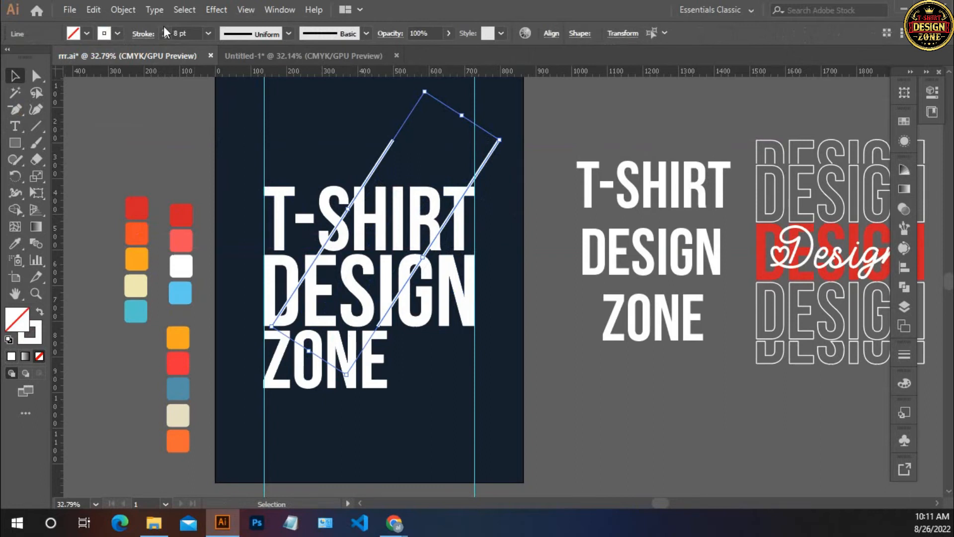
left_click(169, 29)
left_click(169, 30)
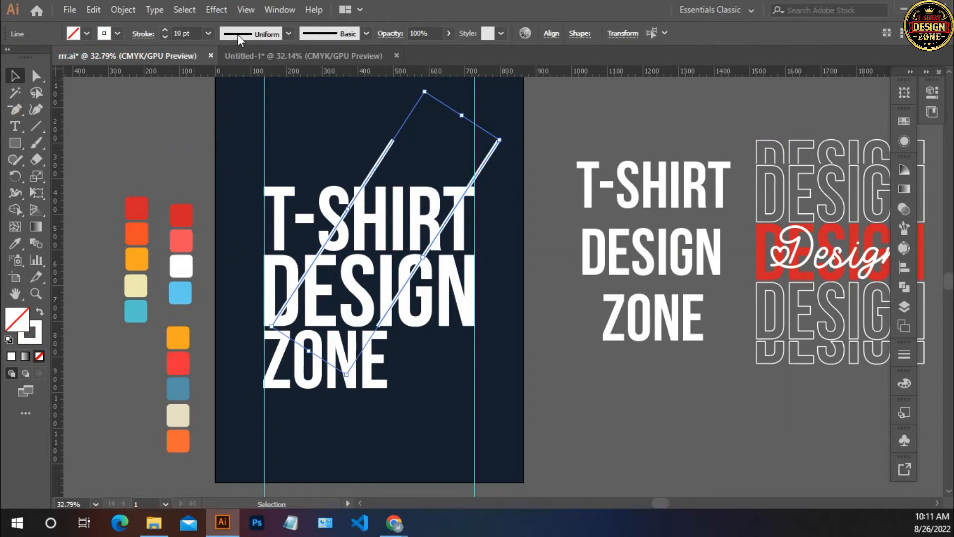
left_click(241, 35)
left_click(239, 143)
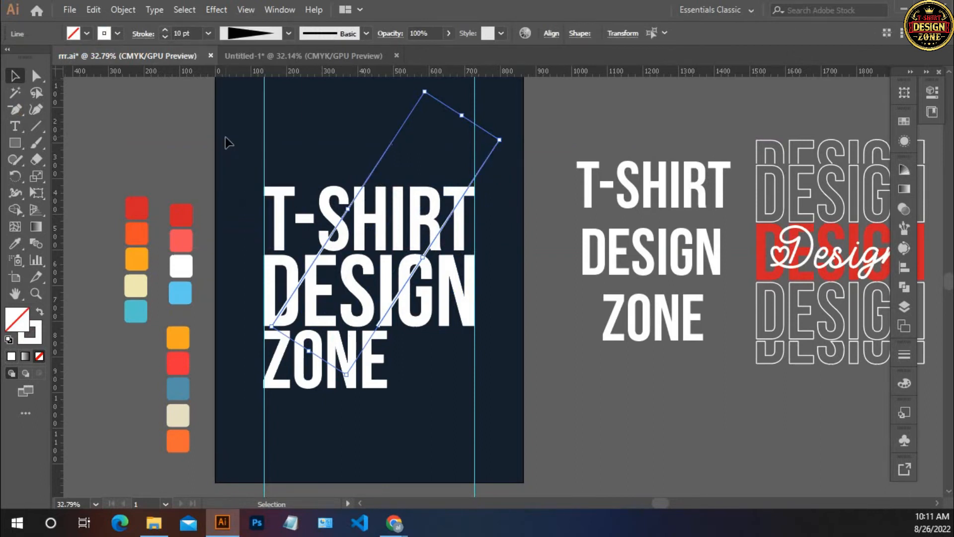
- Fine-tune the vertical position of both tapered lines over the words by nudging them up and back down
key("Up")
key("Up")
key("Up")
key("Up")
key("Up")
key("Up")
key("Up")
key("Up")
key("Up")
key("Up")
key("Up")
key("Up")
key("Up")
key("Up")
key("Up")
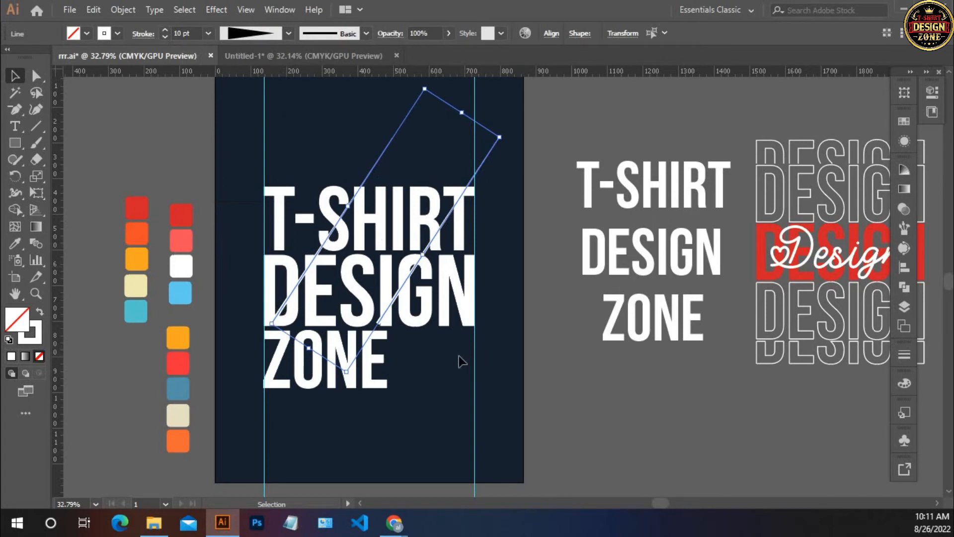
key("Down")
key("Down")
key("Down")
key("Down")
key("Down")
key("Down")
key("Down")
key("Down")
key("Down")
key("Down")
key("Down")
key("Down")
key("Down")
key("Down")
key("Down")
key("Down")
key("Down")
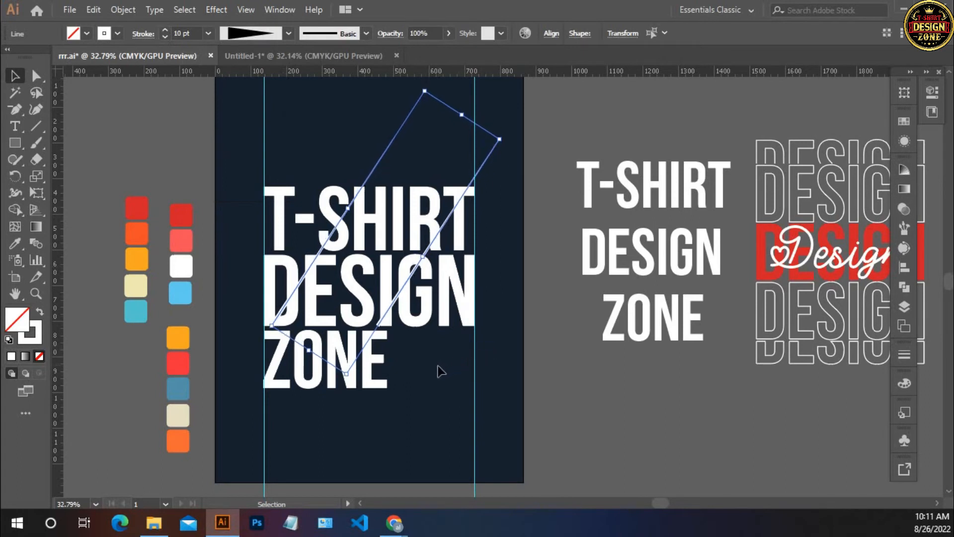
left_click(440, 371)
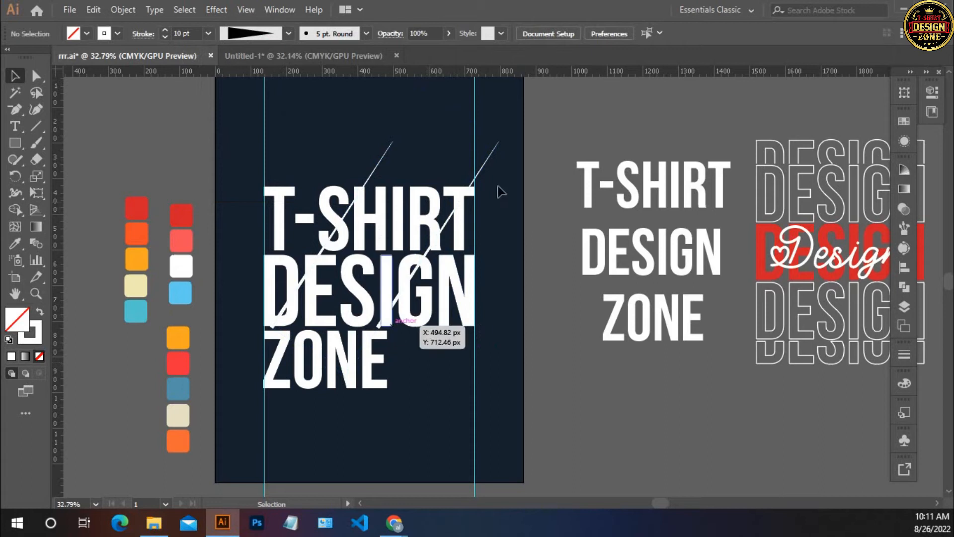
- Rotate the second diagonal line 180° so its thick end points up past T-SHIRT's last T
left_click(496, 148)
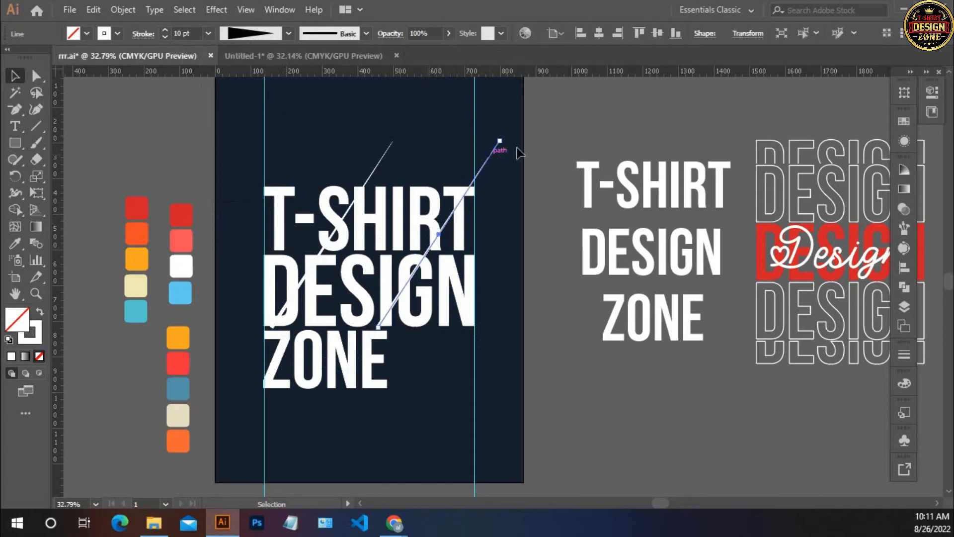
left_click_drag(505, 135, 381, 323)
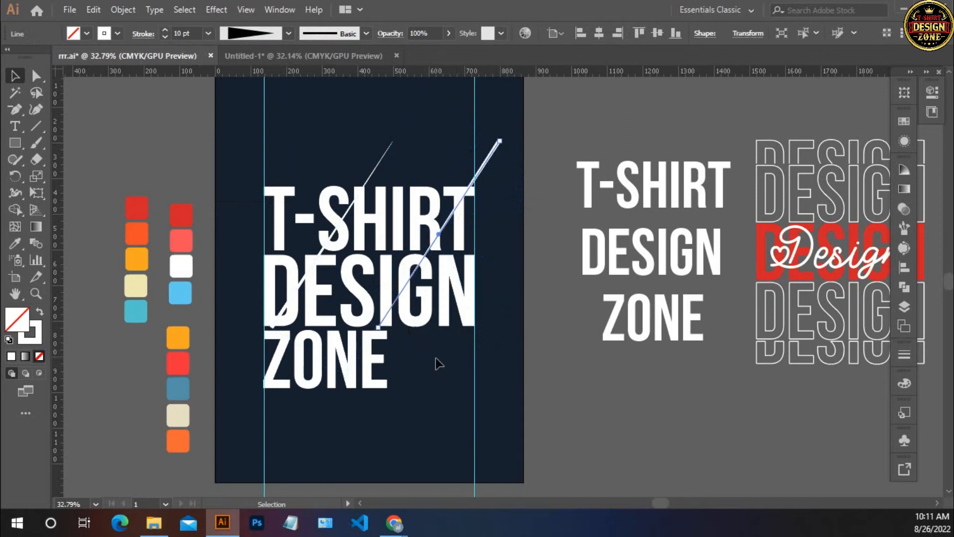
left_click(438, 363)
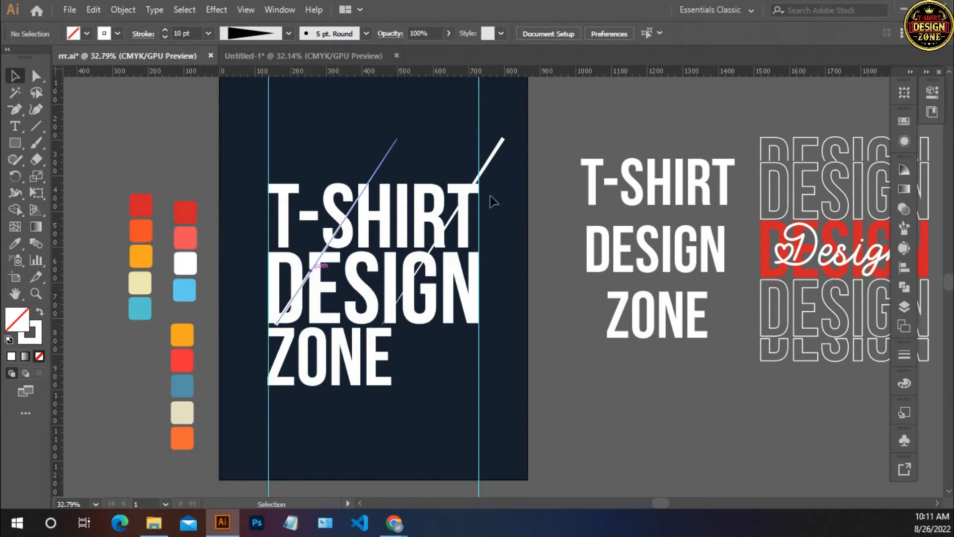
- Move the flipped diagonal line slightly down and to the left across T-SHIRT and DESIGN
left_click_drag(504, 142, 506, 146)
left_click(497, 150, "shift")
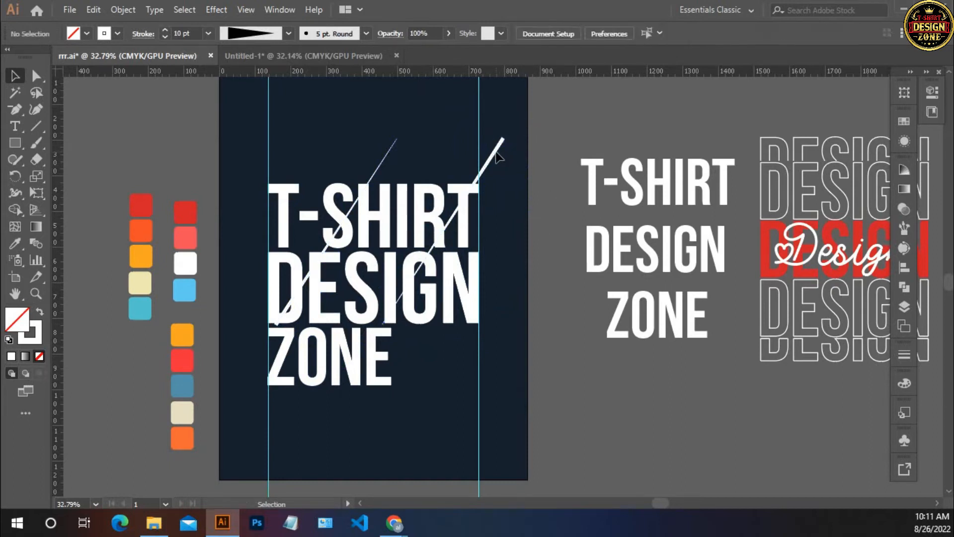
left_click_drag(490, 157, 487, 161)
left_click(513, 195)
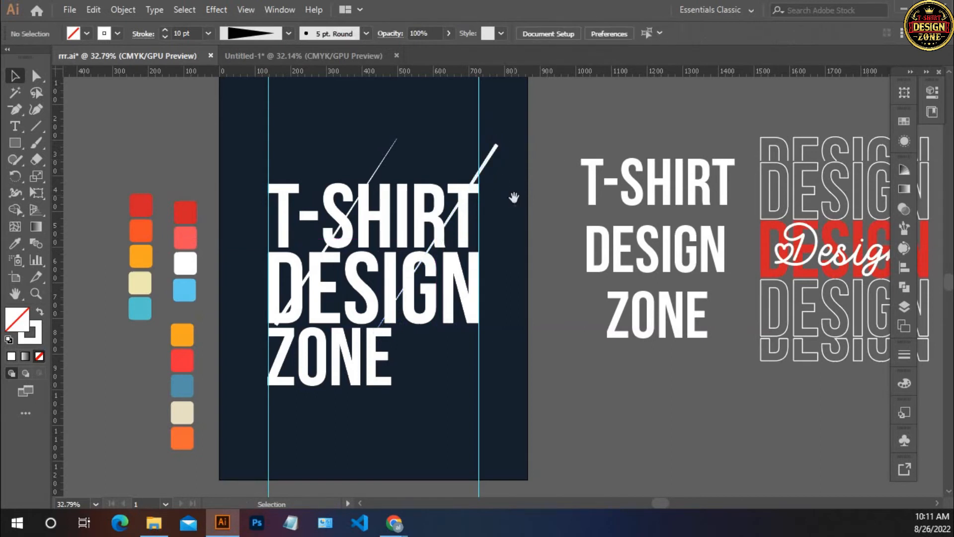
left_click_drag(514, 198, 466, 168)
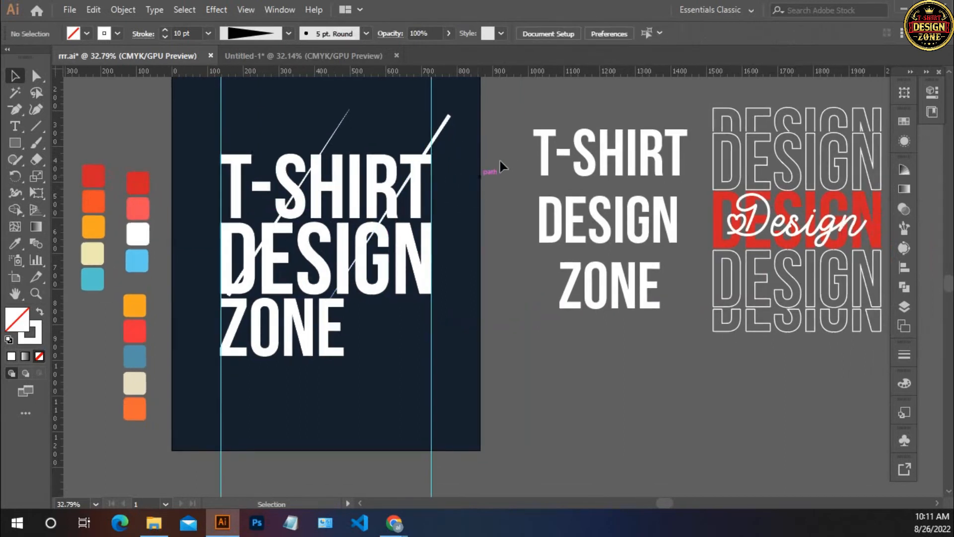
- Set the stroke weight of both tapered diagonal lines to 15 pt
left_click(343, 114)
left_click(445, 122, "shift")
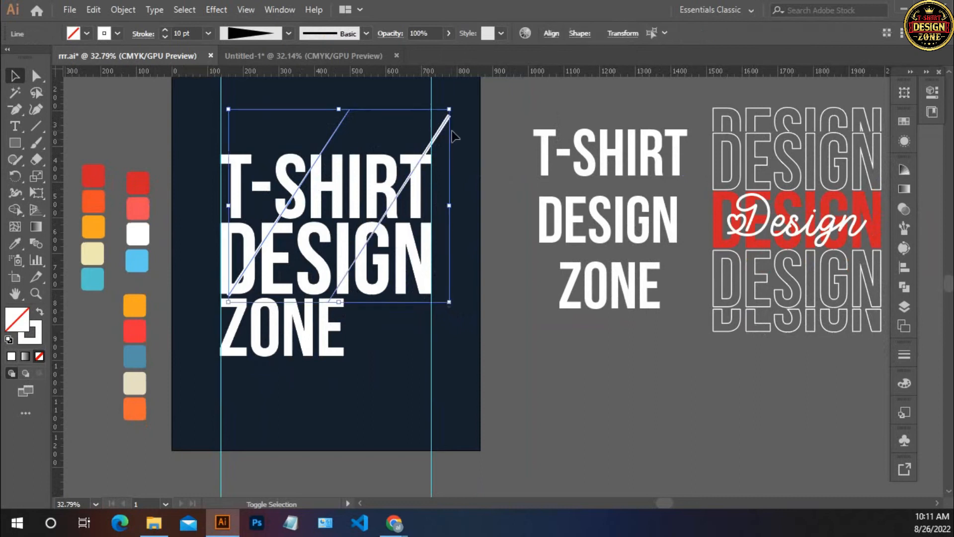
left_click(161, 29)
left_click(161, 30)
left_click(161, 30)
left_click(160, 29)
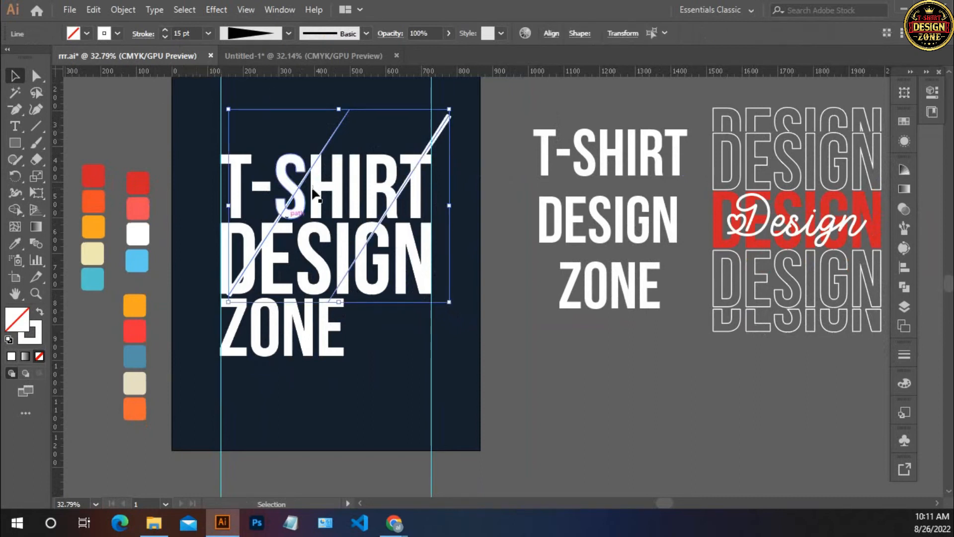
left_click(497, 283)
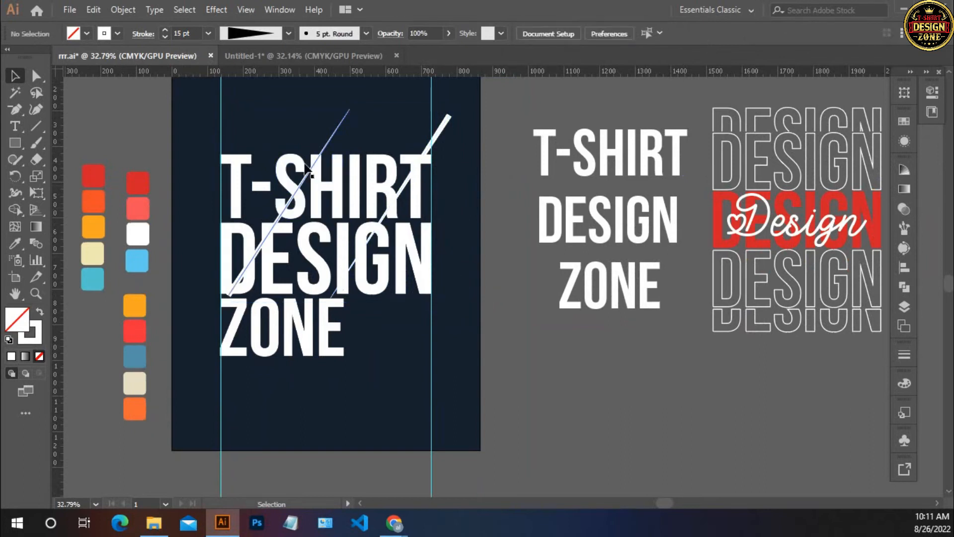
left_click(327, 146)
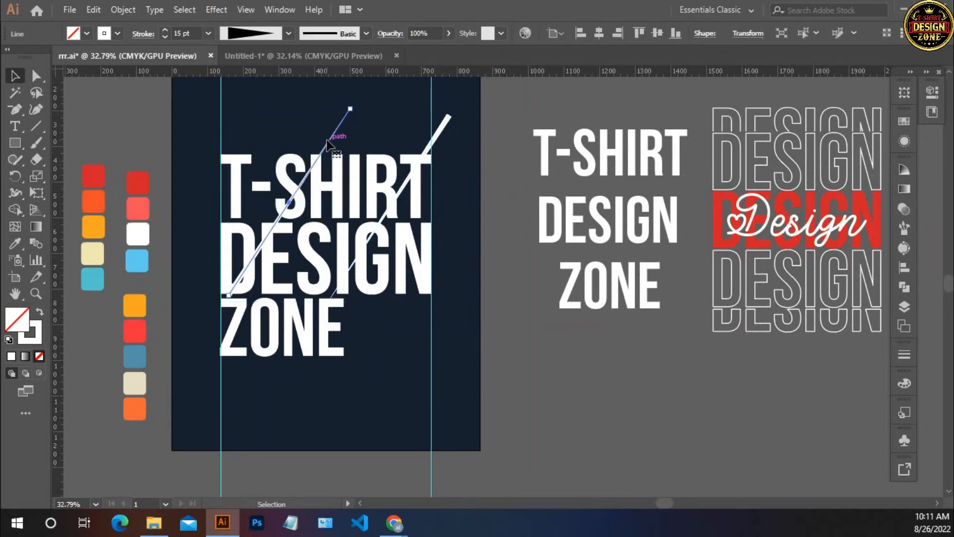
left_click(391, 134)
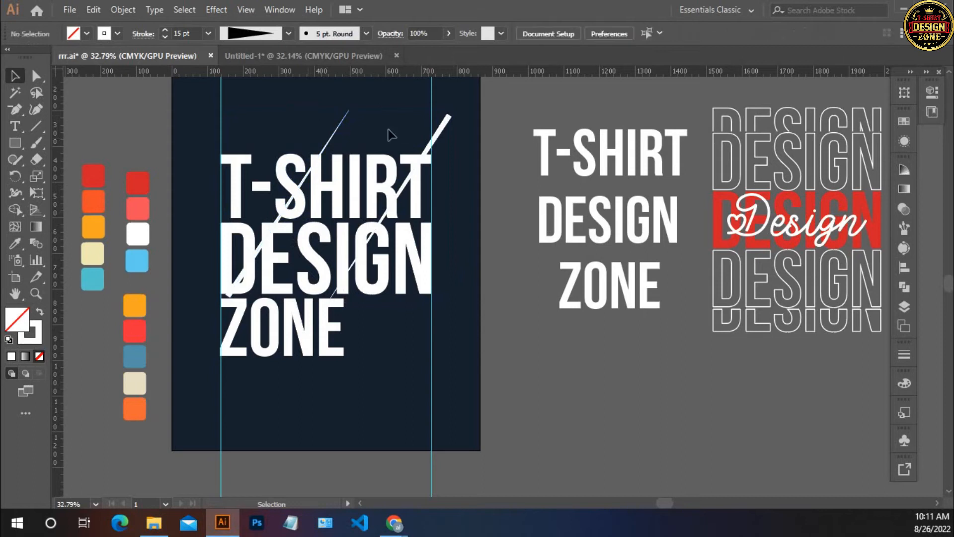
left_click_drag(467, 136, 463, 130)
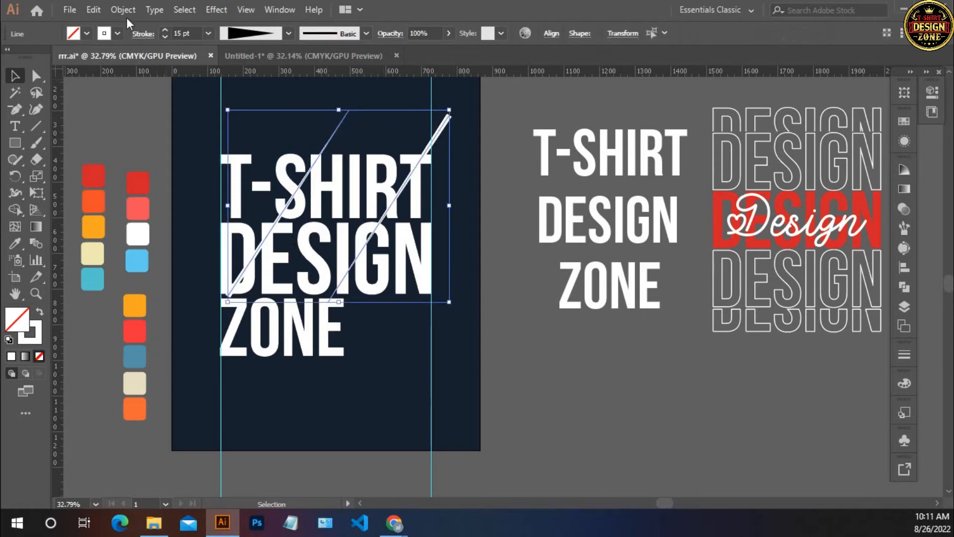
left_click(284, 134)
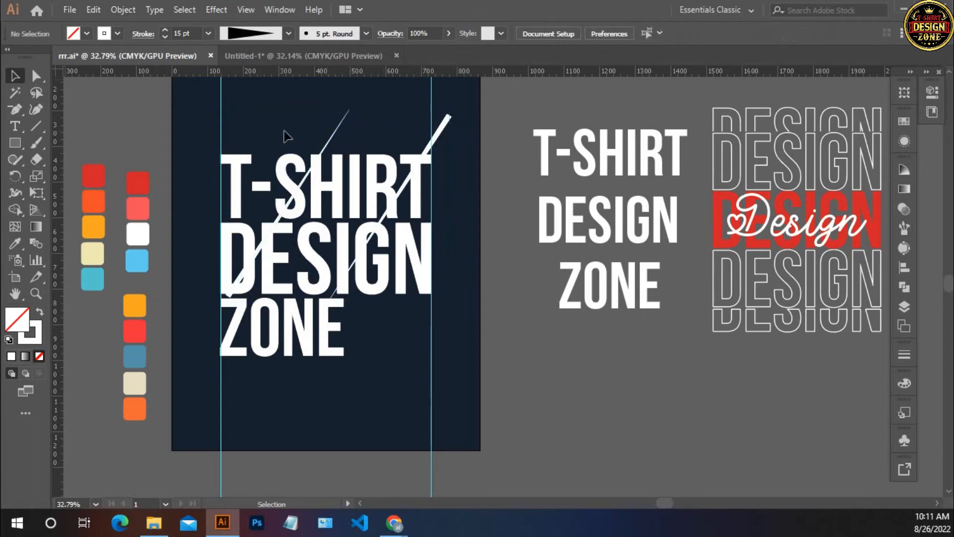
left_click_drag(284, 131, 272, 109)
left_click_drag(229, 319, 246, 323)
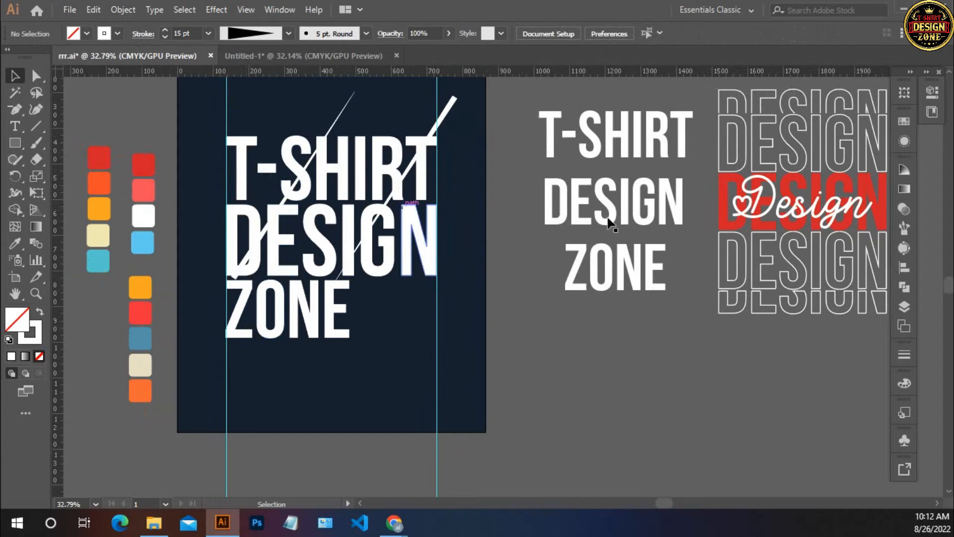
- Save the coral palette square's colour as a new global process swatch named C=0 M=84 Y=61 K=0
left_click(905, 122)
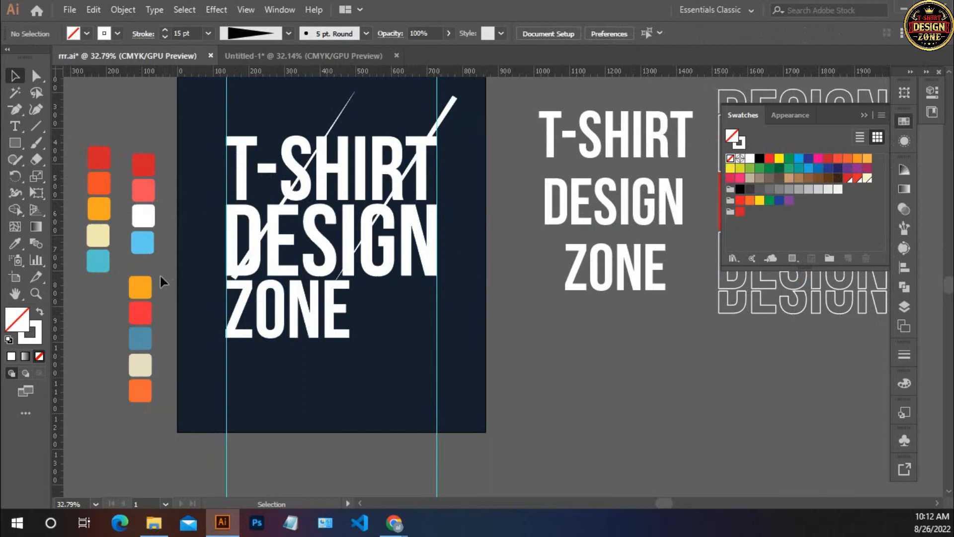
left_click(144, 189)
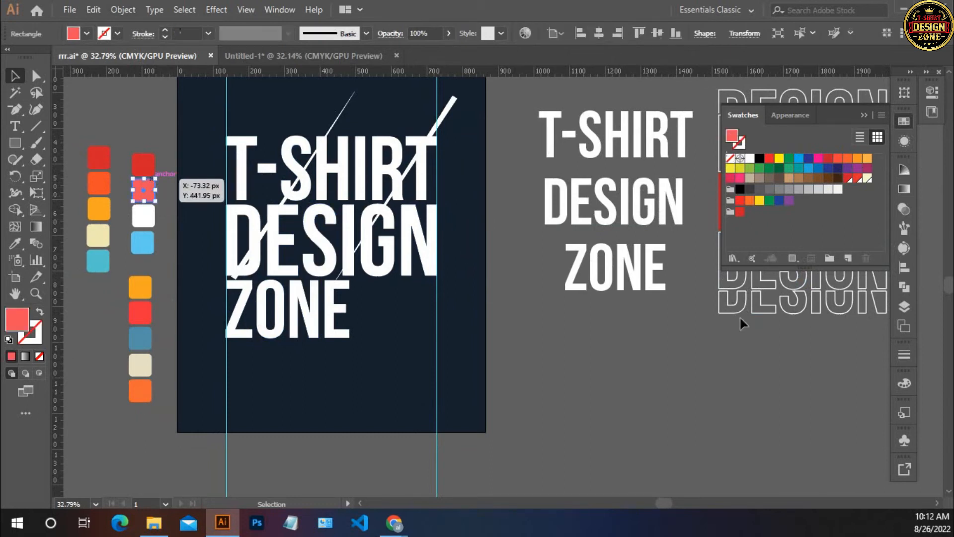
left_click(848, 258)
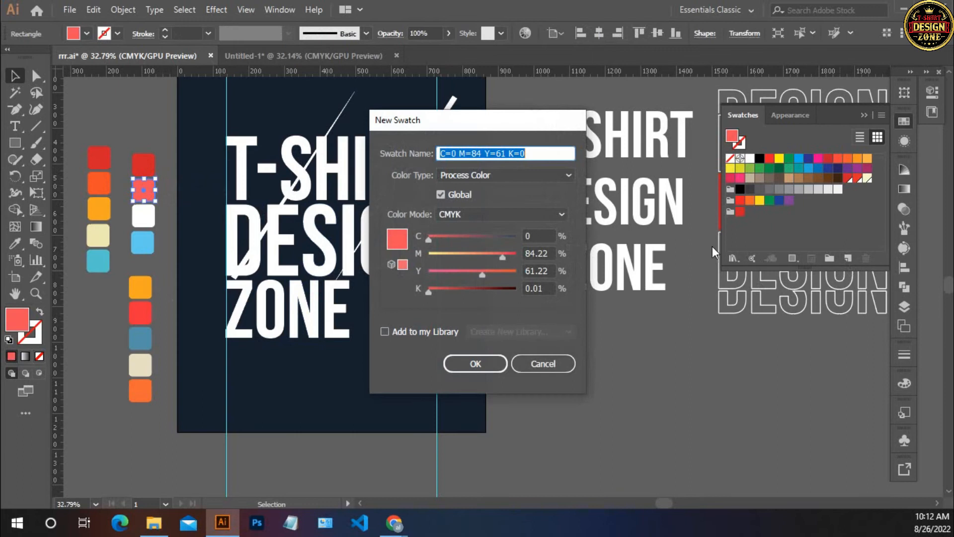
left_click(478, 359)
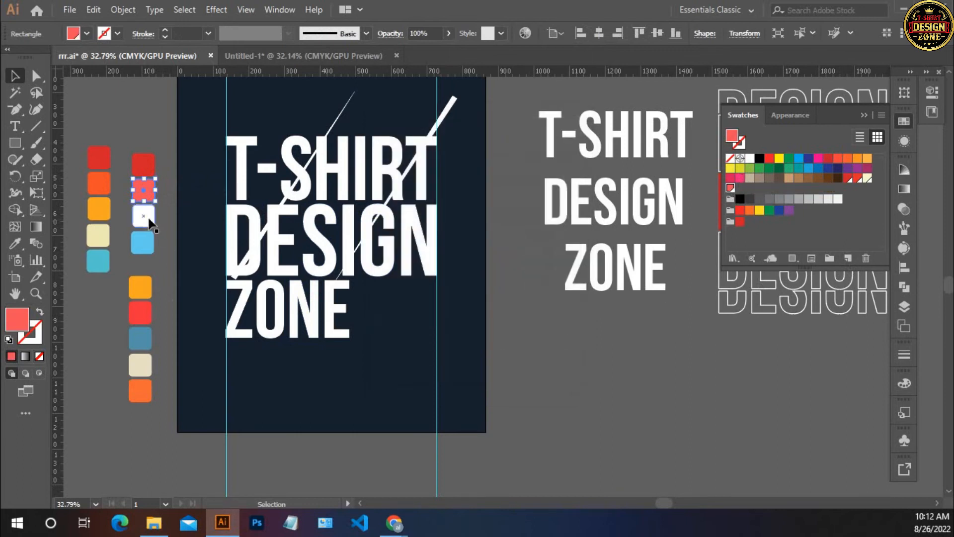
- Save the light blue palette square's colour as a new global process swatch named C=53 M=0 Y=2 K=0
left_click(149, 244)
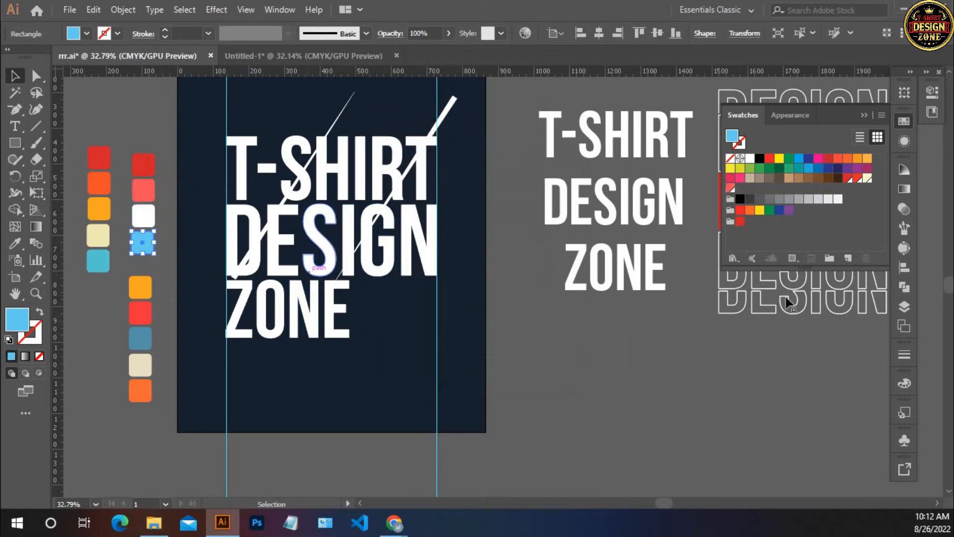
left_click(843, 256)
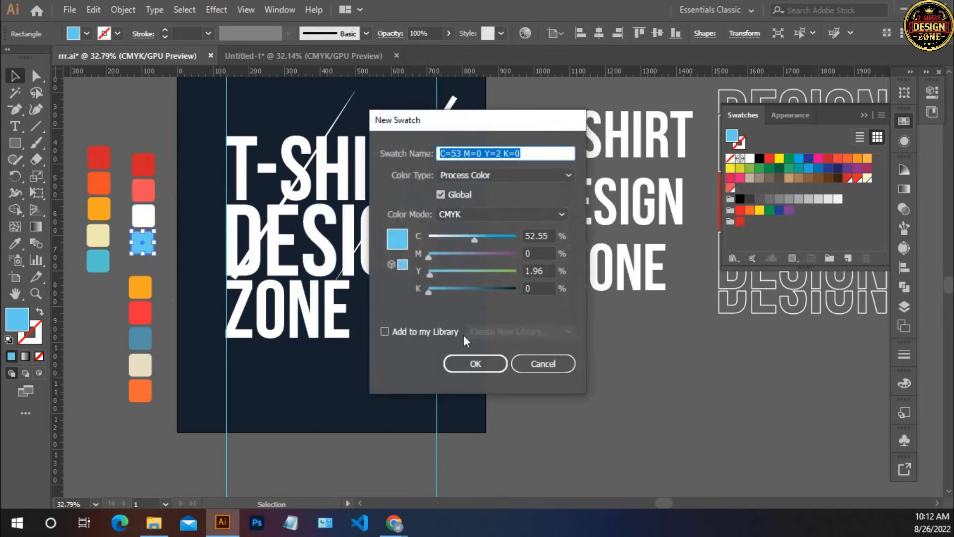
left_click(467, 364)
key("ctrl+shift+a")
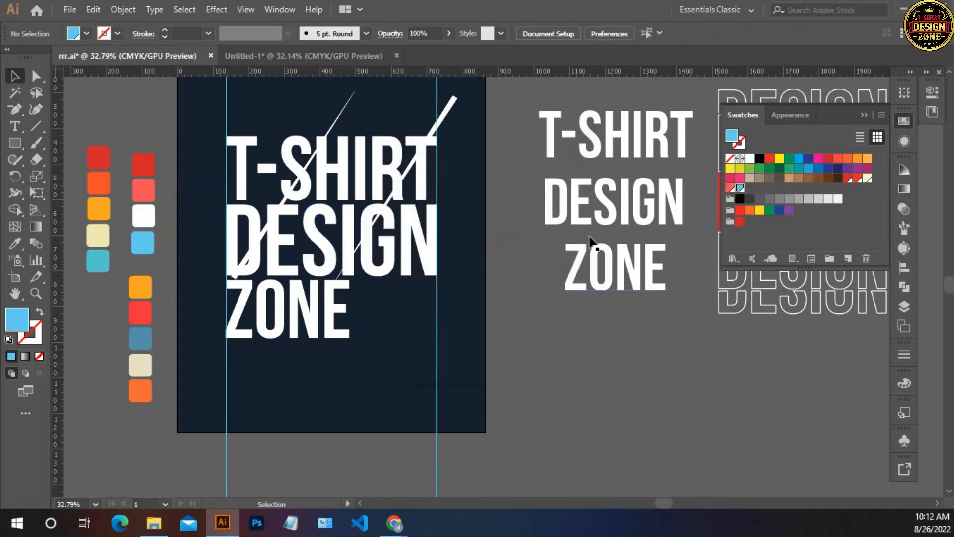
- Select T-SHIRT, DESIGN and both lines, and fill DESIGN's N and the lower part of its G light blue with the Shape Builder
left_click_drag(198, 127, 462, 252)
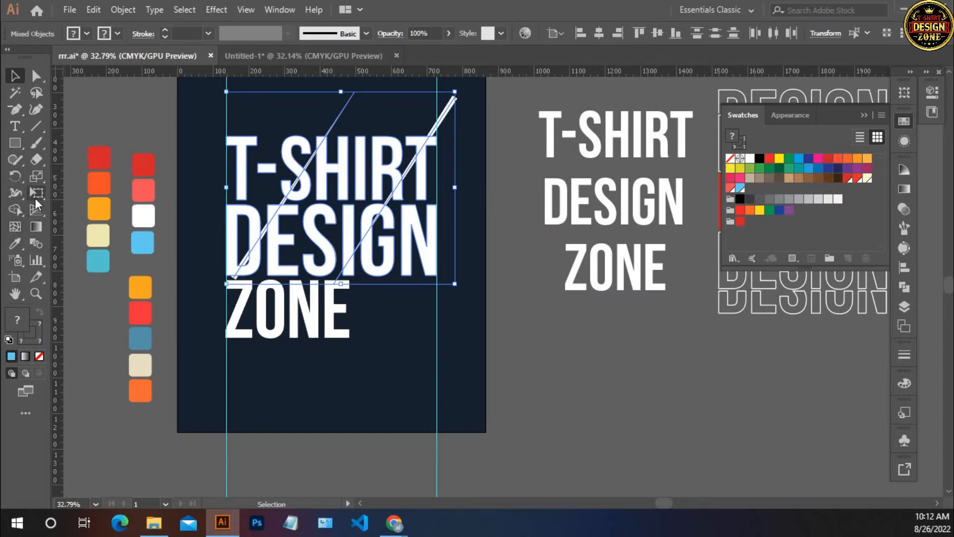
key("shift+m")
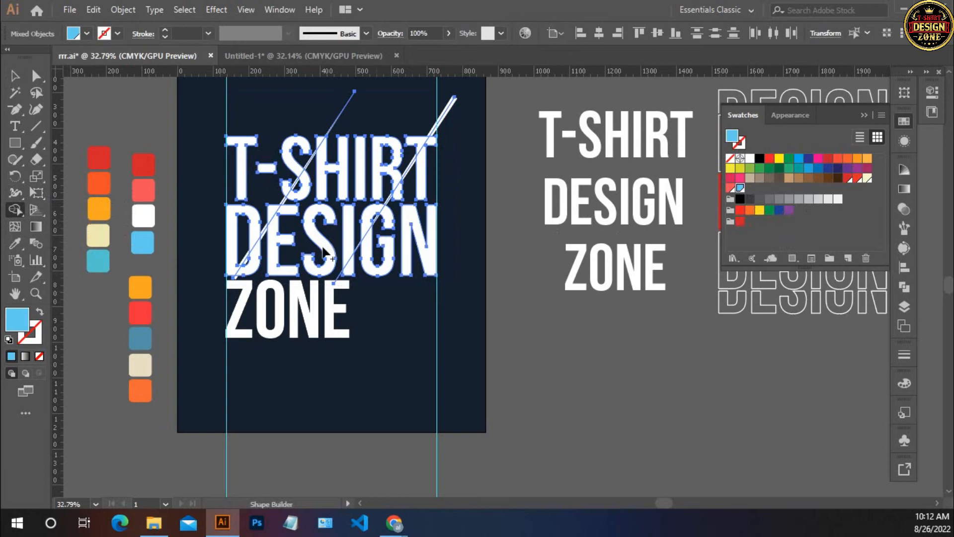
left_click(421, 188)
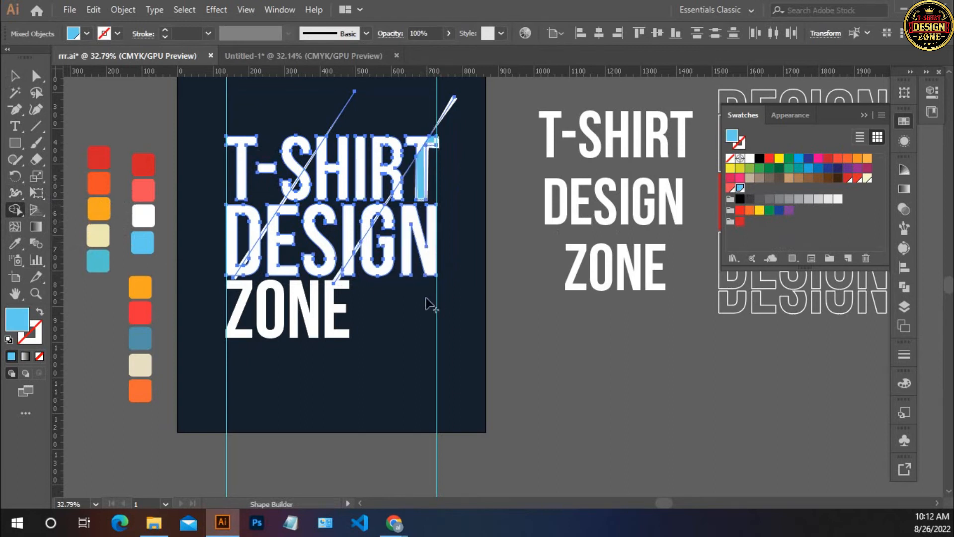
key("ctrl+z")
key("ctrl+space")
left_click(432, 258)
left_click(469, 264)
left_click(421, 271)
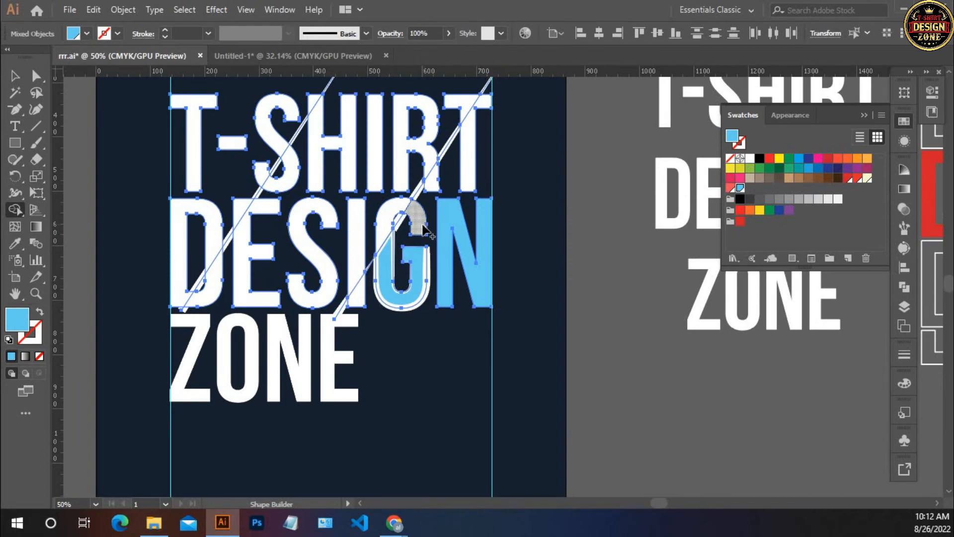
left_click(424, 230)
key("v")
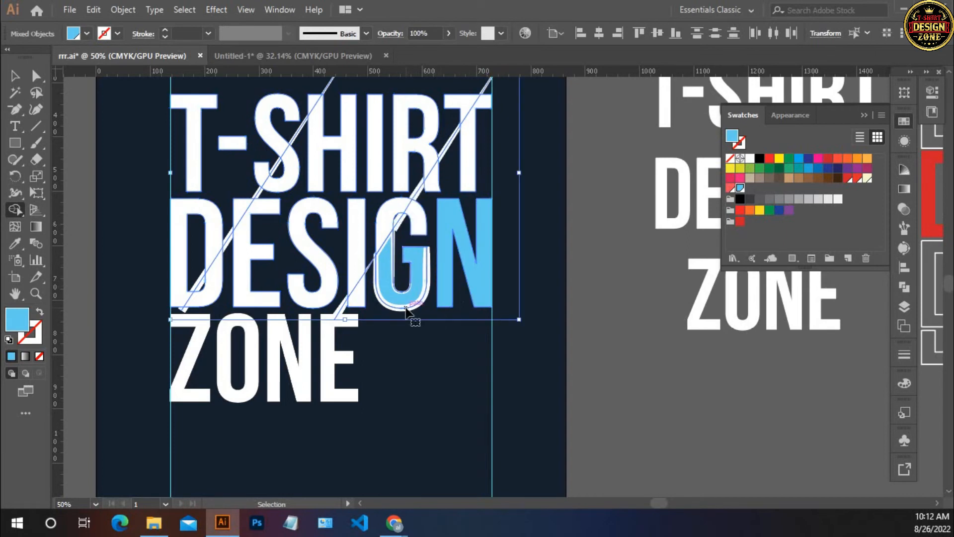
- Undo the light blue fill on the lower part of DESIGN's G and clear the selection
key("ctrl+z")
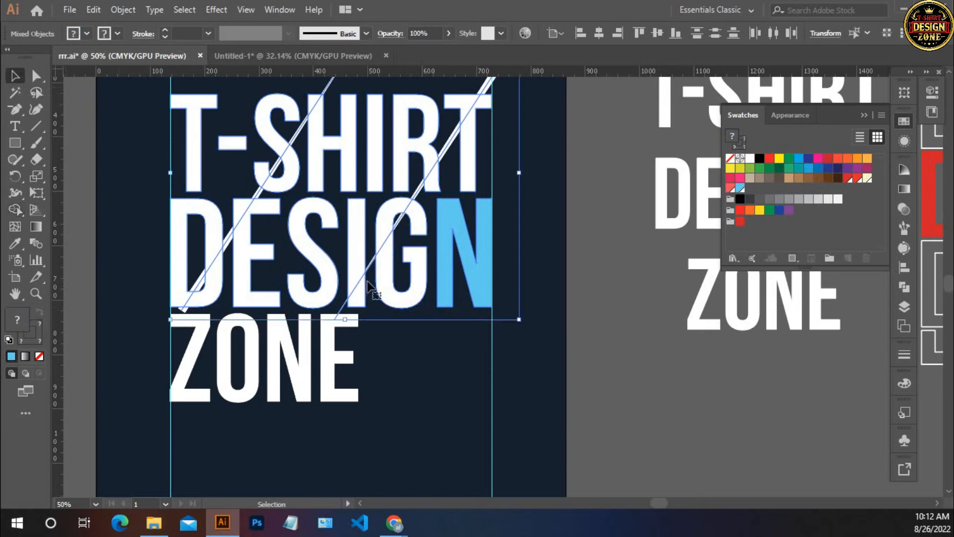
left_click(568, 313)
- Select both tapered diagonal lines and expand their appearance into filled shapes
scroll(530, 324, "up", 3)
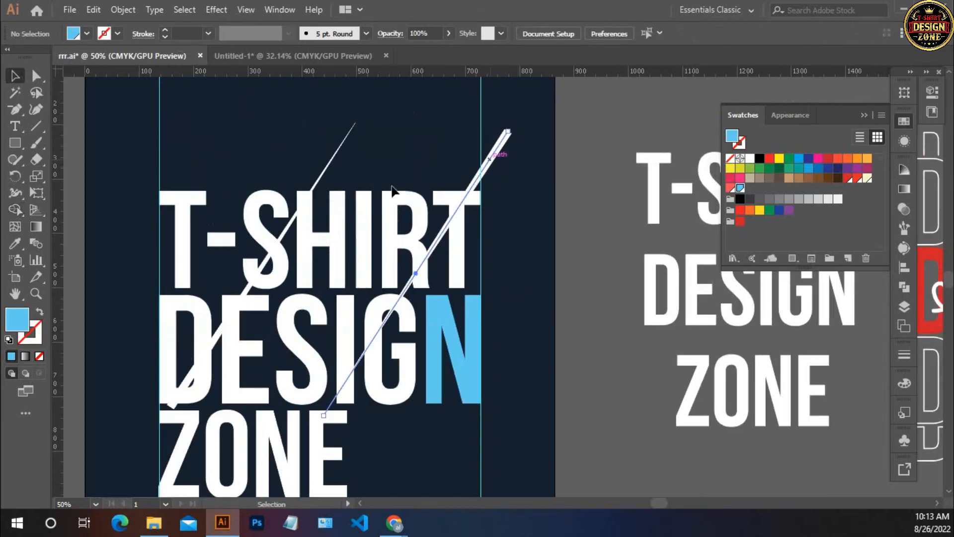
left_click(492, 167)
left_click(330, 160, "shift")
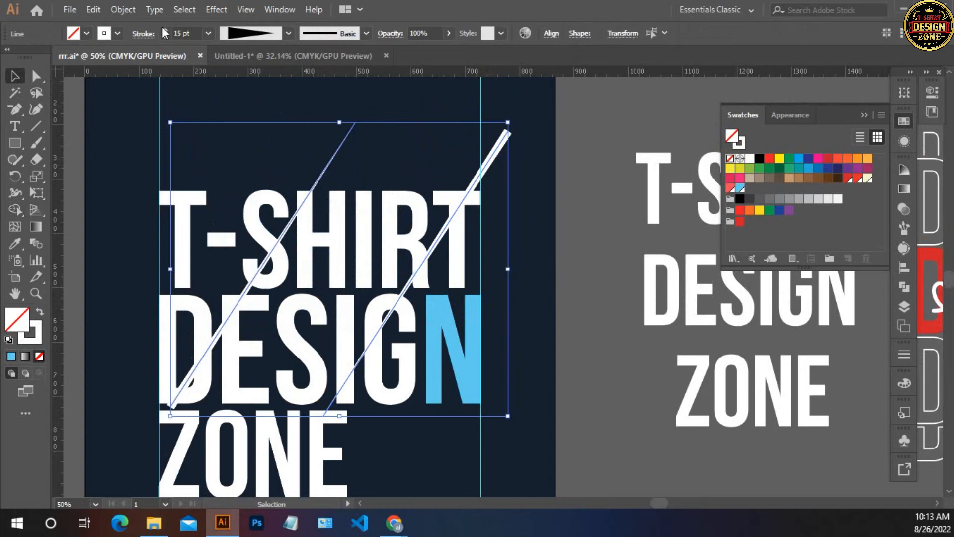
left_click(121, 10)
left_click(208, 185)
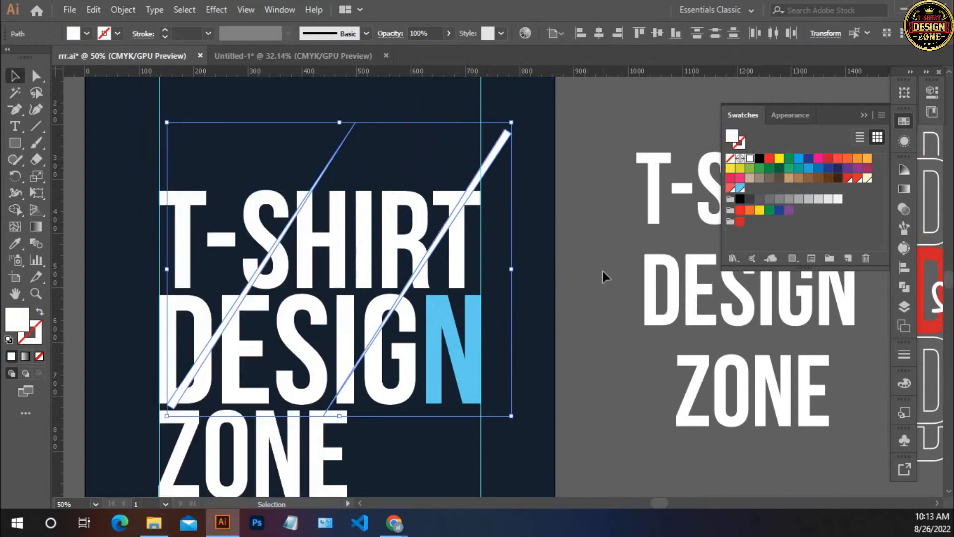
left_click(603, 271)
left_click_drag(576, 315, 559, 284)
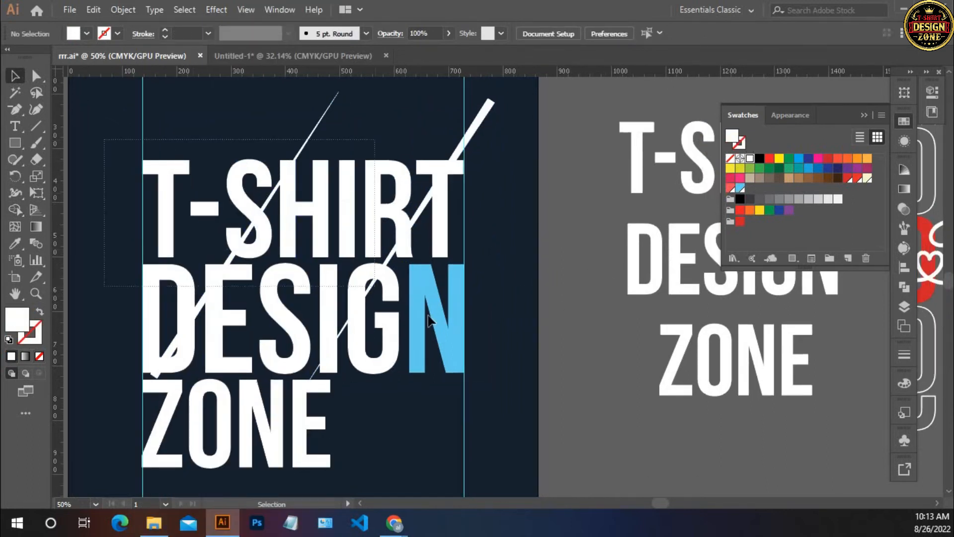
- Select T-SHIRT, DESIGN and both diagonals, and fill the letter areas right of the second diagonal light blue with the Shape Builder
key("ctrl+a")
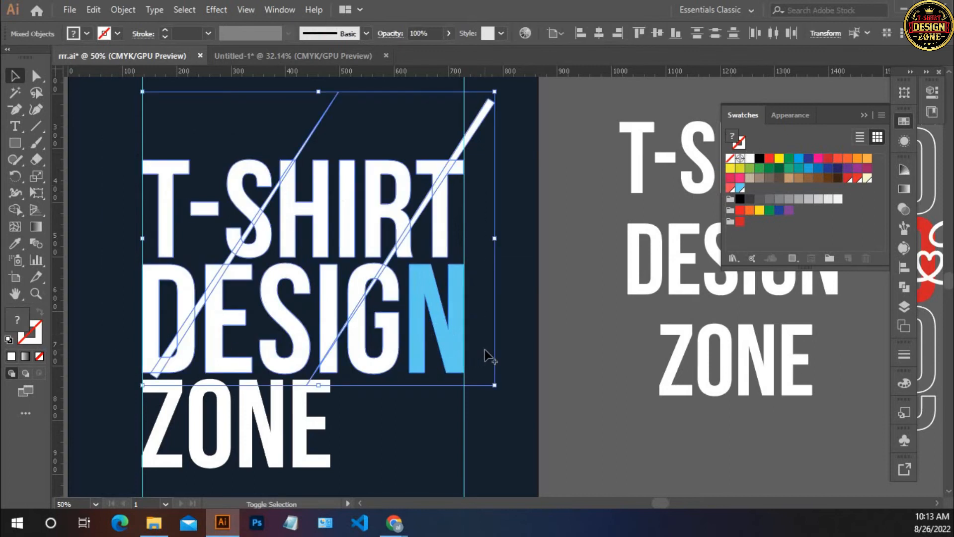
key("shift+m")
left_click(740, 188)
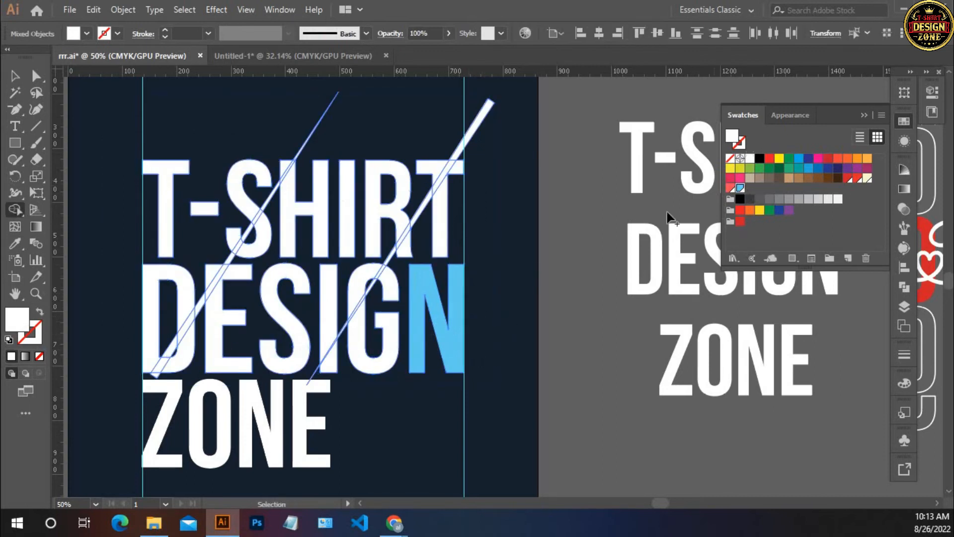
left_click(443, 224)
left_click(389, 337)
left_click(389, 289)
left_click(408, 249)
key("space")
left_click_drag(371, 386, 434, 338)
left_click(394, 319)
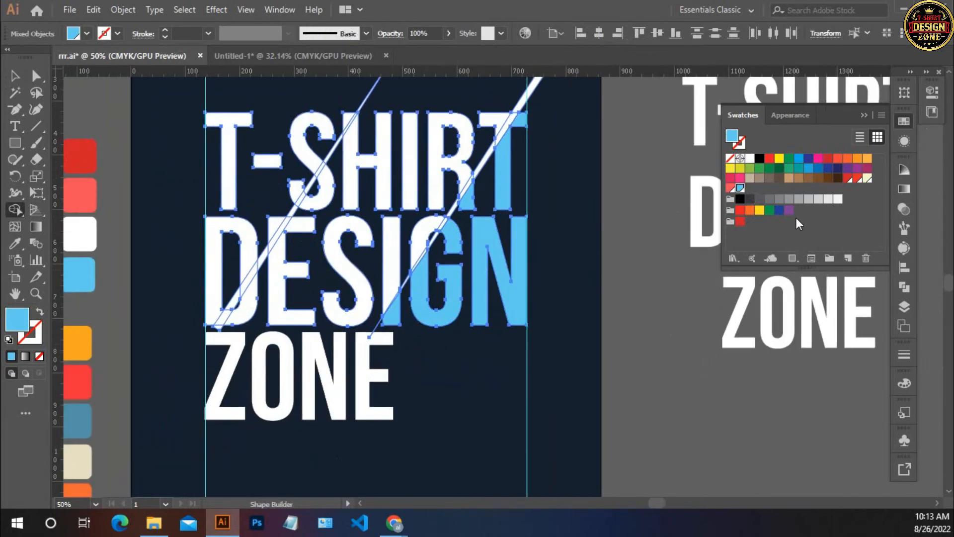
- Fill the T-SHIRT and DESIGN letter areas left of the first diagonal coral with the Shape Builder, and clear the selection
left_click(730, 189)
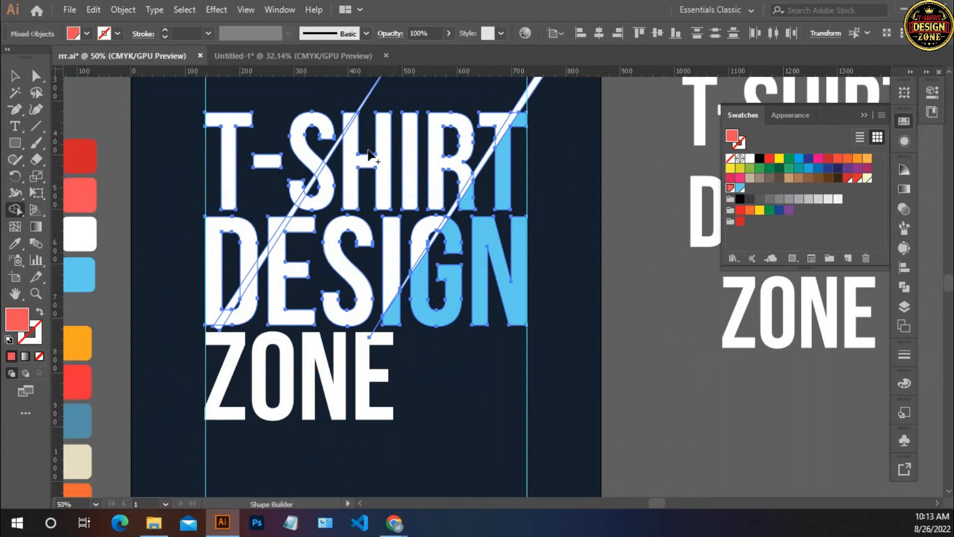
left_click(303, 131)
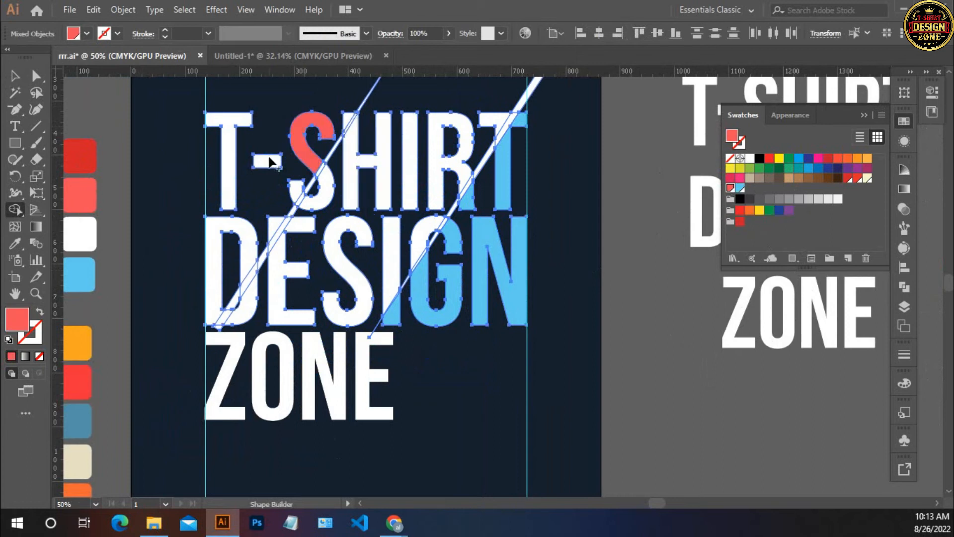
left_click(266, 160)
left_click(225, 147)
left_click(202, 365)
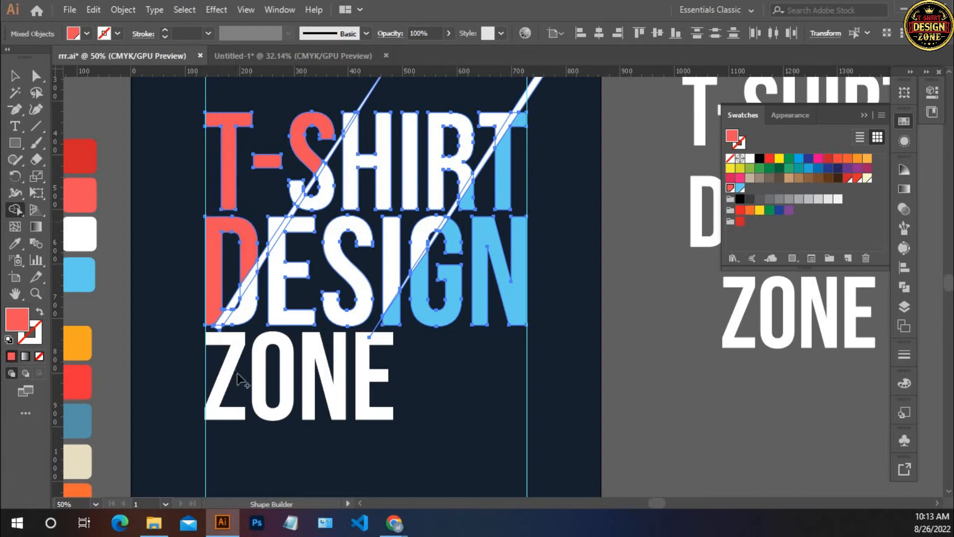
left_click(298, 190)
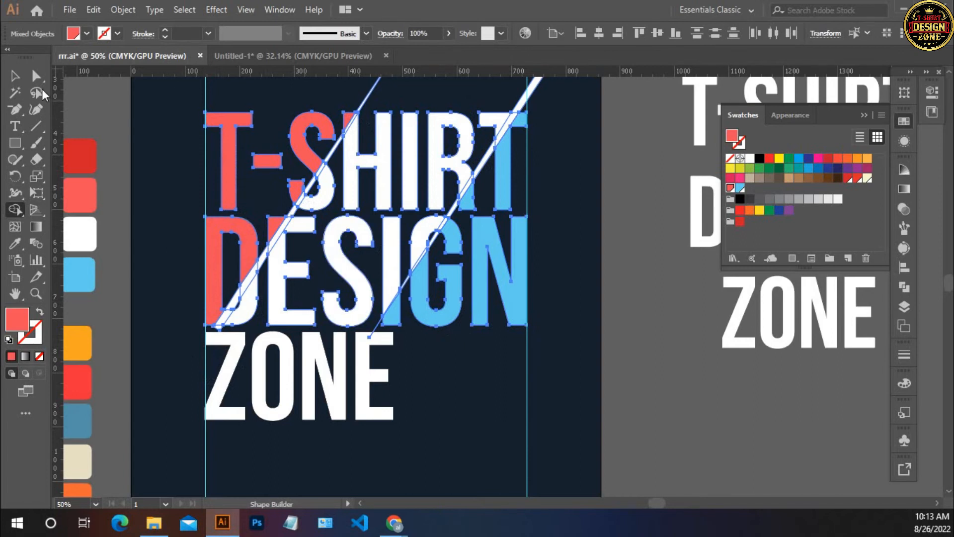
left_click(15, 75)
left_click(150, 120)
- Recolour the second tapered diagonal with the light blue sampled from DESIGN's N
left_click_drag(484, 230, 446, 244)
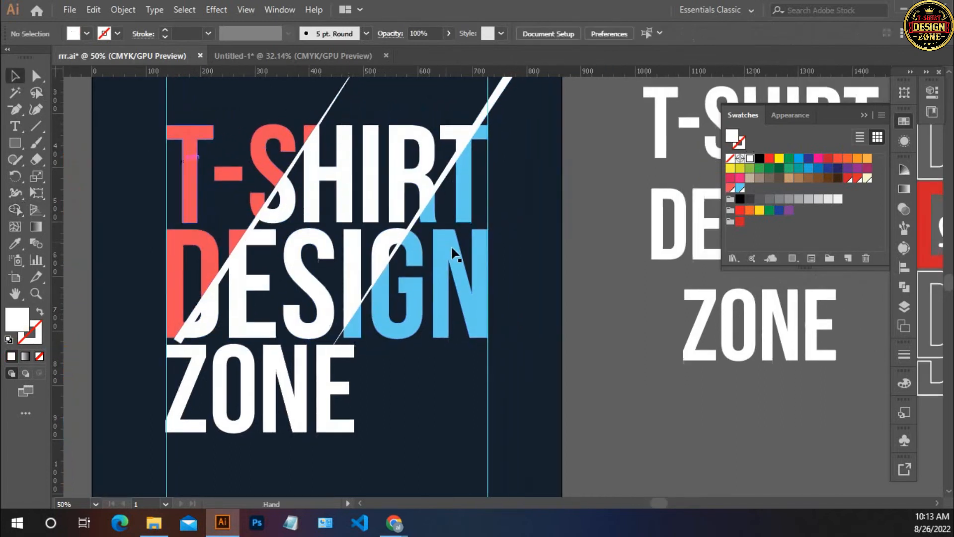
left_click_drag(569, 251, 541, 267)
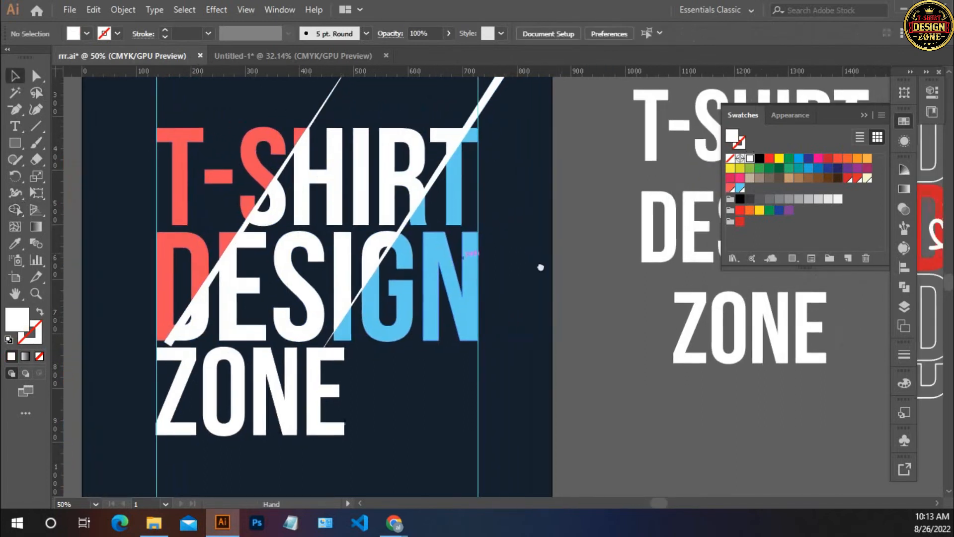
left_click(481, 104)
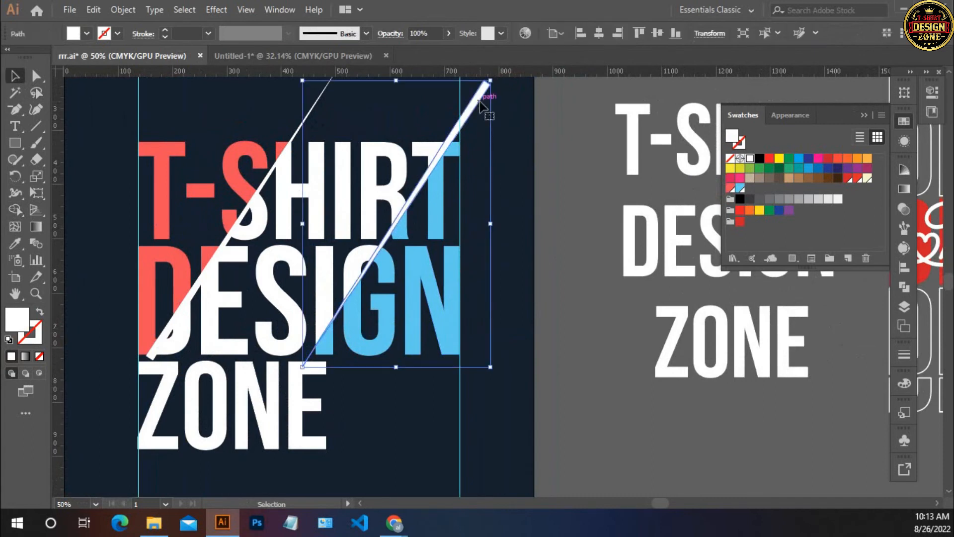
key("i")
left_click(449, 285)
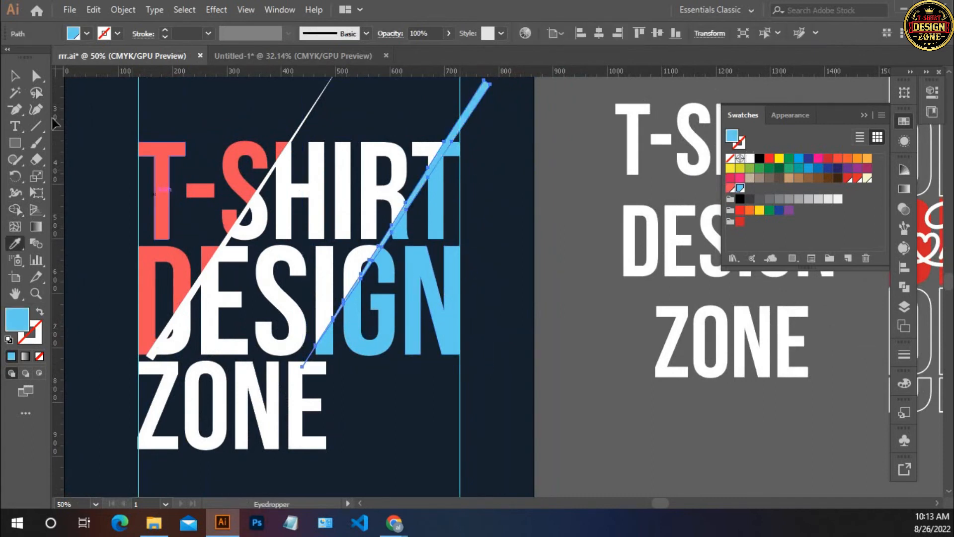
left_click(15, 76)
left_click(167, 92)
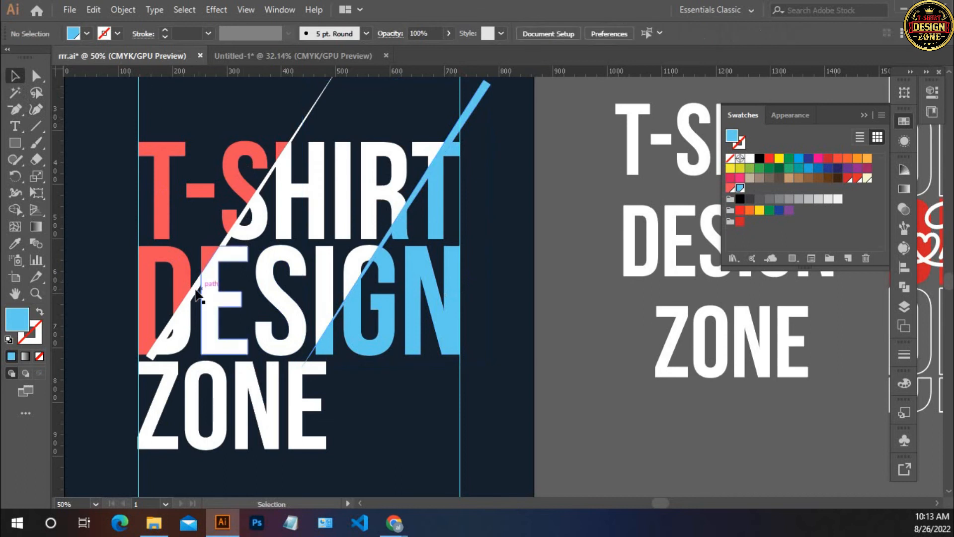
- Recolour the first tapered diagonal with the coral sampled from the T of T-SHIRT
left_click(185, 307)
key("i")
left_click(166, 204)
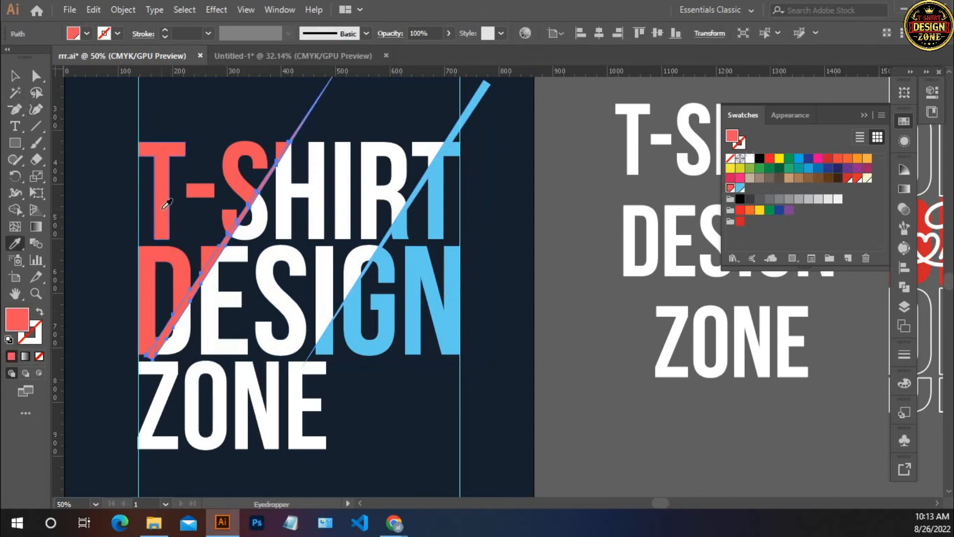
left_click(15, 76)
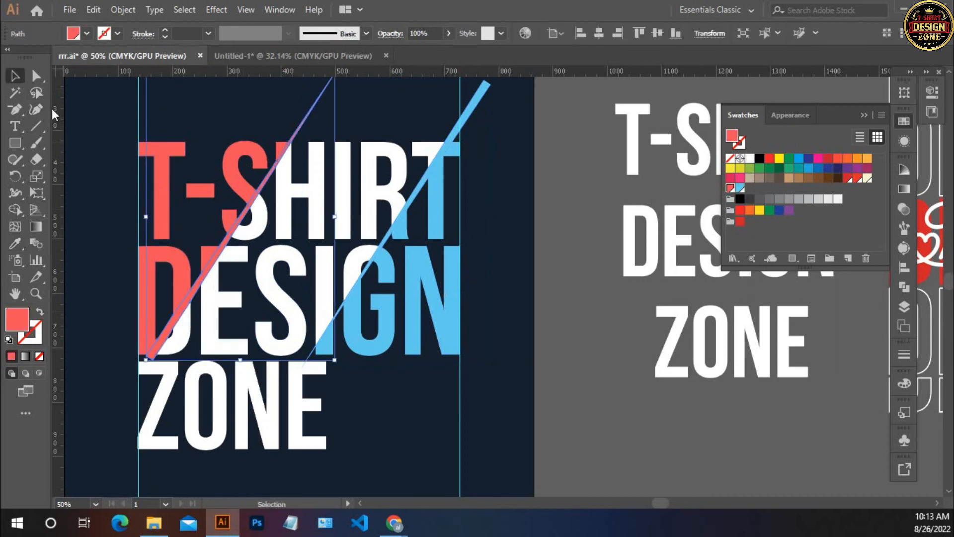
- Group the T-SHIRT and DESIGN lettering together with both coloured diagonals
key("ctrl+minus")
key("space")
left_click_drag(249, 250, 25, 195)
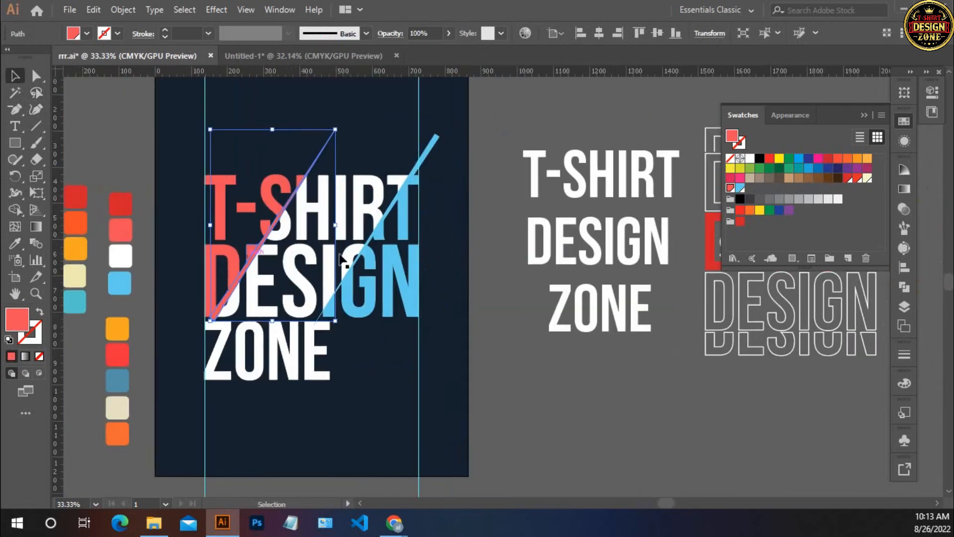
left_click(443, 253)
left_click_drag(172, 173, 354, 250)
left_click_drag(410, 287, 431, 298)
key("ctrl+g")
- Erase the diagonal ends that stick out above T-SHIRT and below DESIGN, and clear the selection
key("shift+e")
mouse_move(143, 98)
left_mouse_down()
mouse_move(469, 154)
mouse_move(521, 173)
left_mouse_up()
mouse_move(447, 374)
left_mouse_down()
mouse_move(111, 305)
mouse_move(92, 280)
left_mouse_up()
left_click(15, 76)
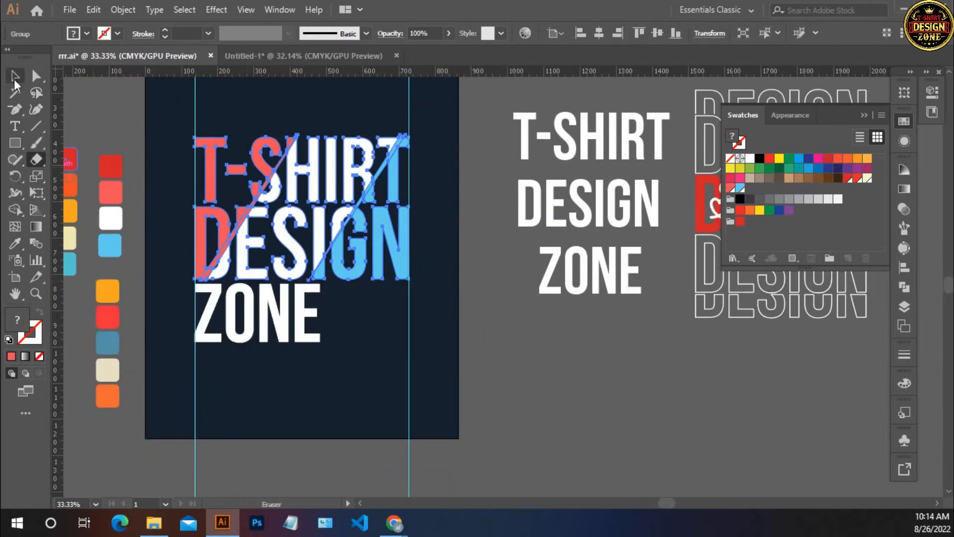
left_click(141, 112)
- Place a copy of the small claw hand in the empty space beside ZONE
key("ctrl+minus")
key("ctrl+minus")
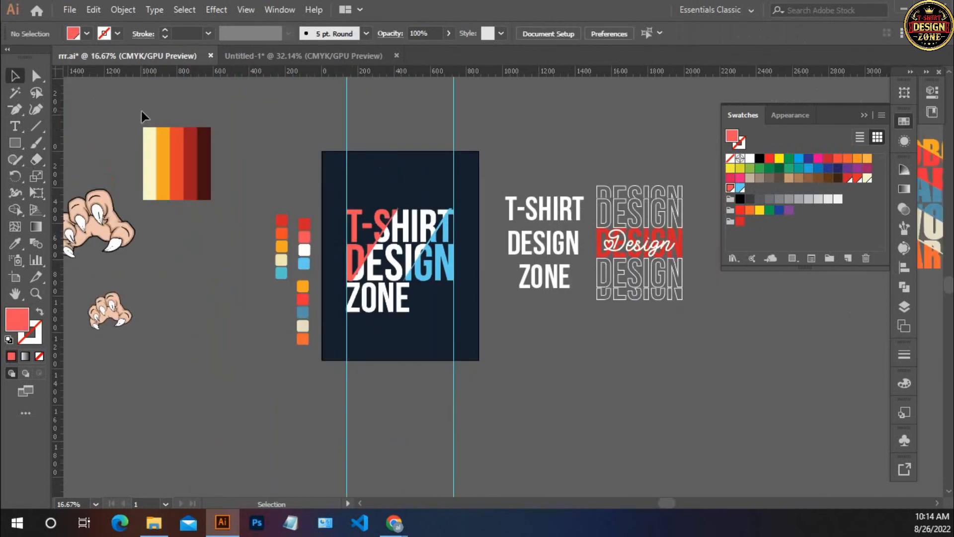
left_click_drag(245, 336, 242, 332)
left_click(236, 328, "ctrl")
left_click_drag(367, 314, 248, 335)
left_click(181, 282)
left_click_drag(212, 257, 696, 244)
left_click(638, 316)
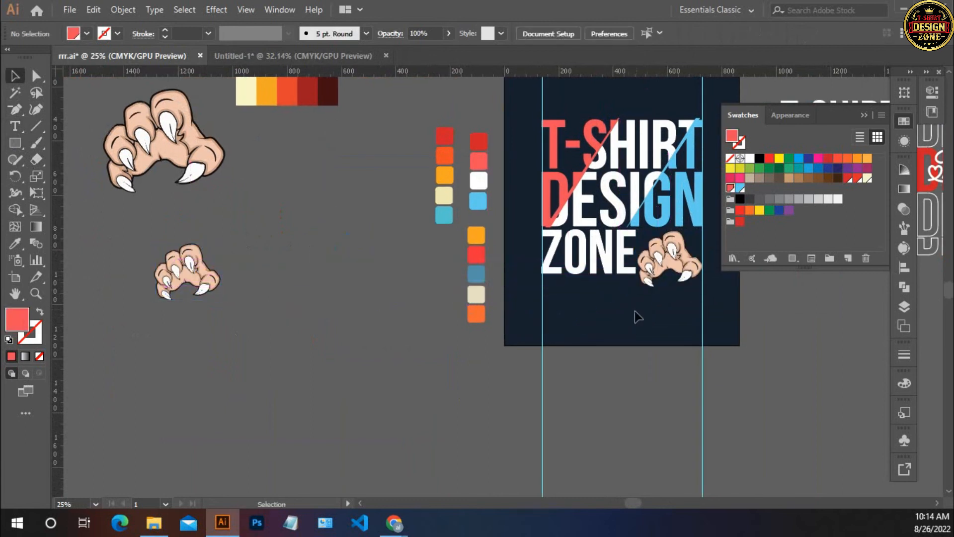
- Scale the claw hand beside ZONE down slightly so it stays within the right guide
left_click_drag(638, 316, 408, 377)
left_click(420, 318, "ctrl")
left_click(539, 284, "ctrl")
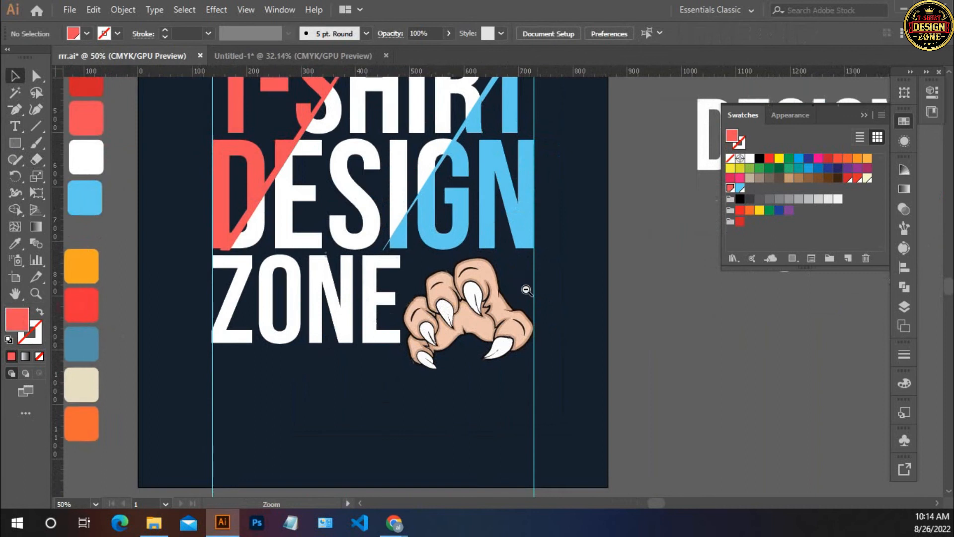
left_click(458, 311, "ctrl")
left_click(457, 308, "ctrl")
left_click_drag(586, 276, 297, 337)
left_click(297, 338)
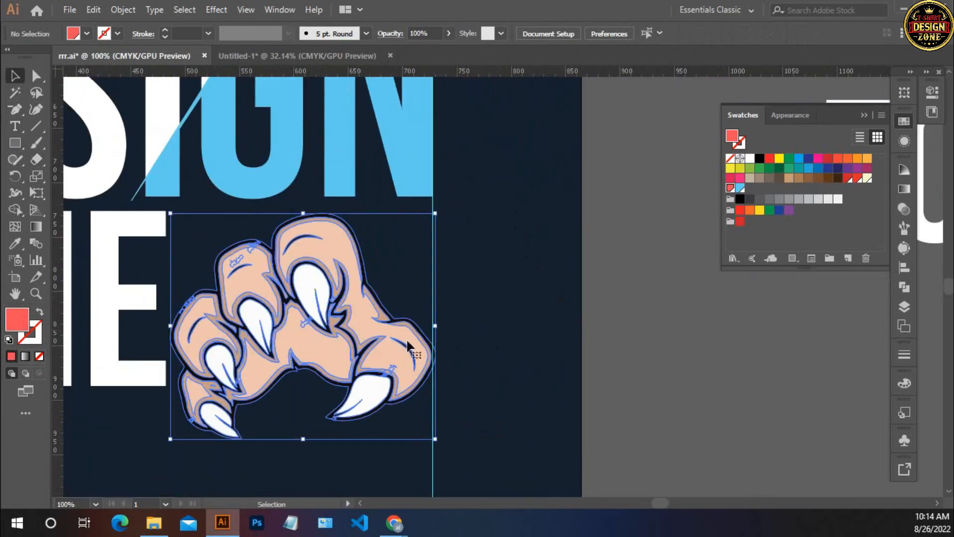
left_click_drag(432, 326, 433, 325)
left_click(379, 326, "shift")
left_click(365, 322)
- Nudge the claw hand up to just below DESIGN and slightly right toward the guide
key("Up")
key("Up")
key("Up")
key("Up")
key("Up")
key("Up")
key("Up")
key("Up")
key("Up")
key("Up")
key("Up")
key("Up")
key("Up")
key("Up")
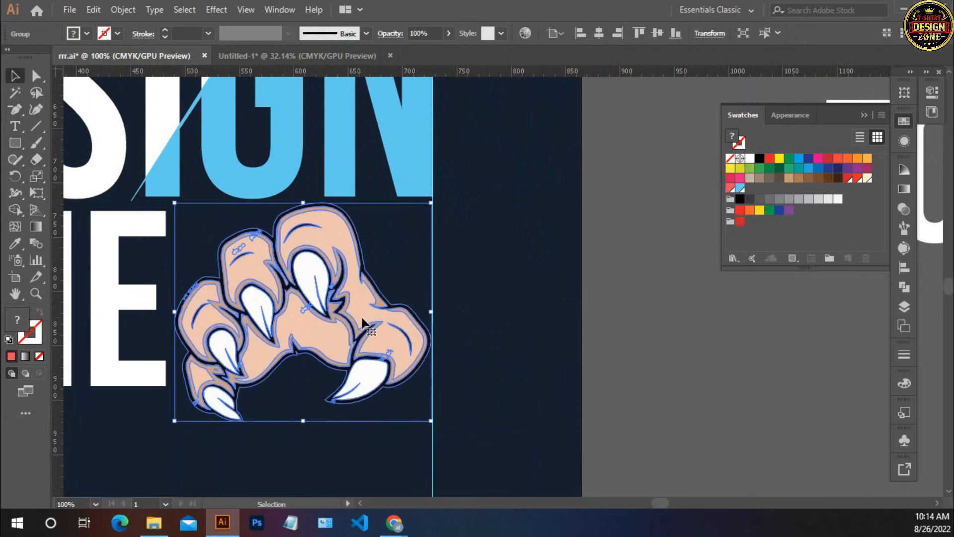
key("Right")
left_click(471, 319)
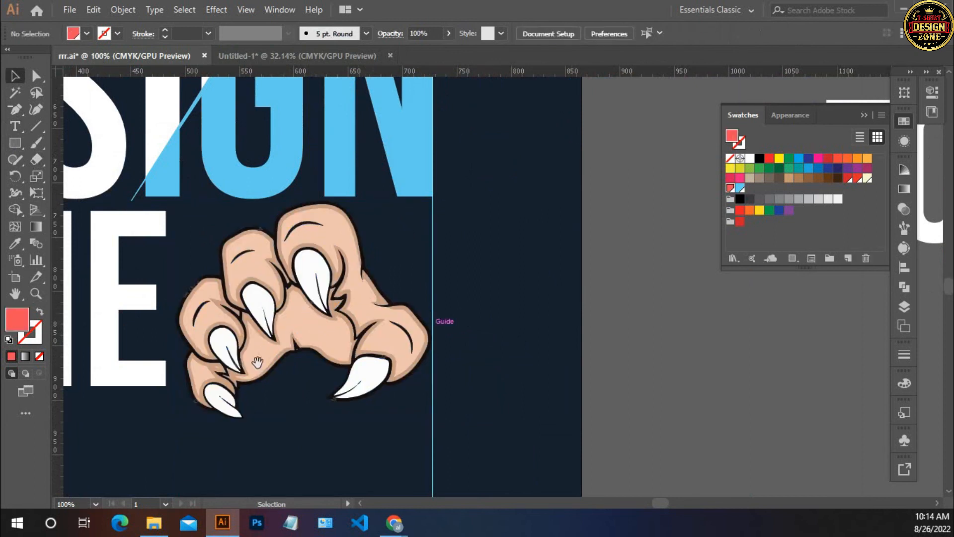
left_click_drag(257, 362, 460, 338)
key("ctrl+minus")
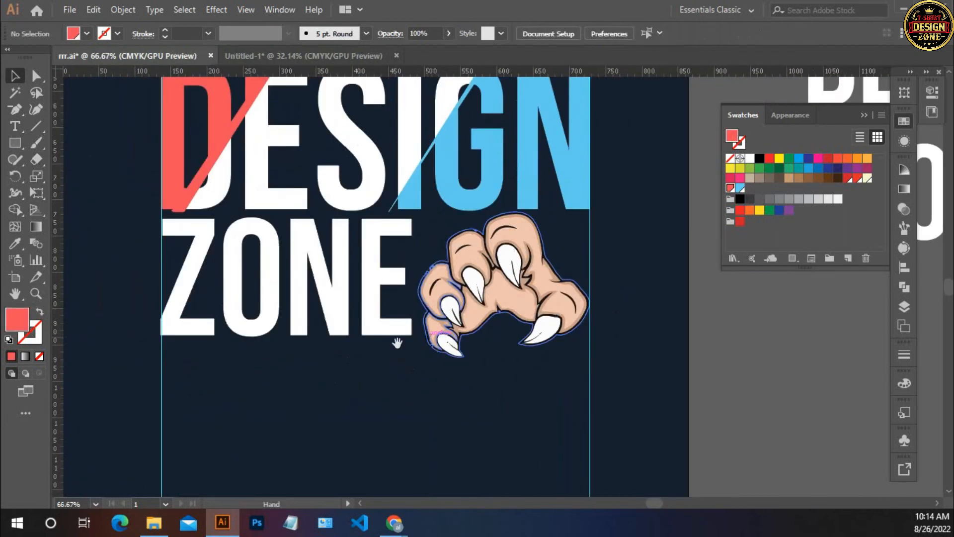
left_click_drag(317, 362, 330, 362)
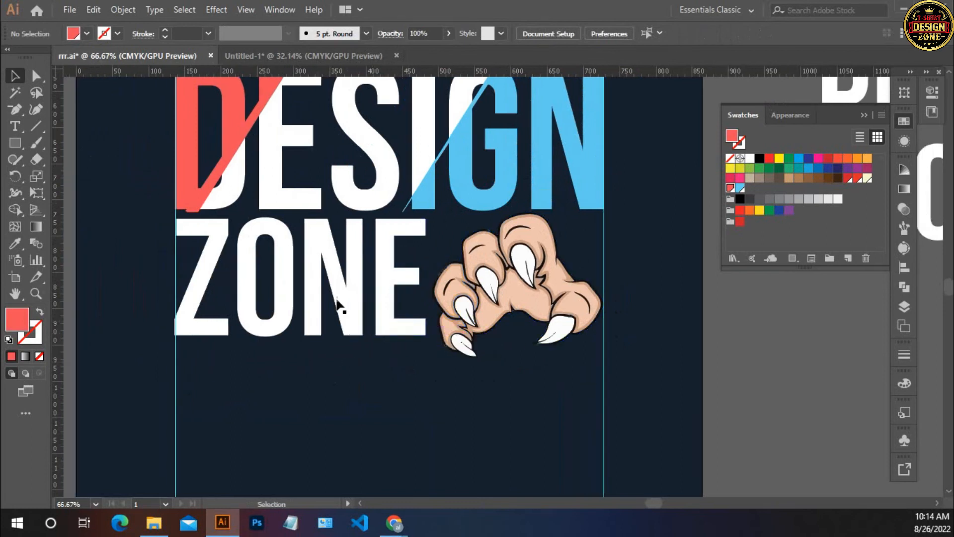
left_click(334, 285)
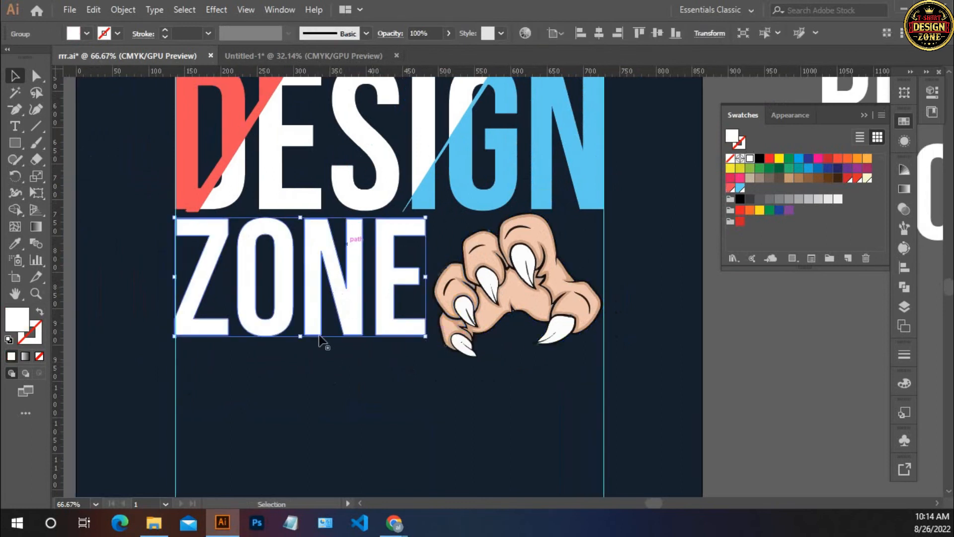
left_click(233, 372)
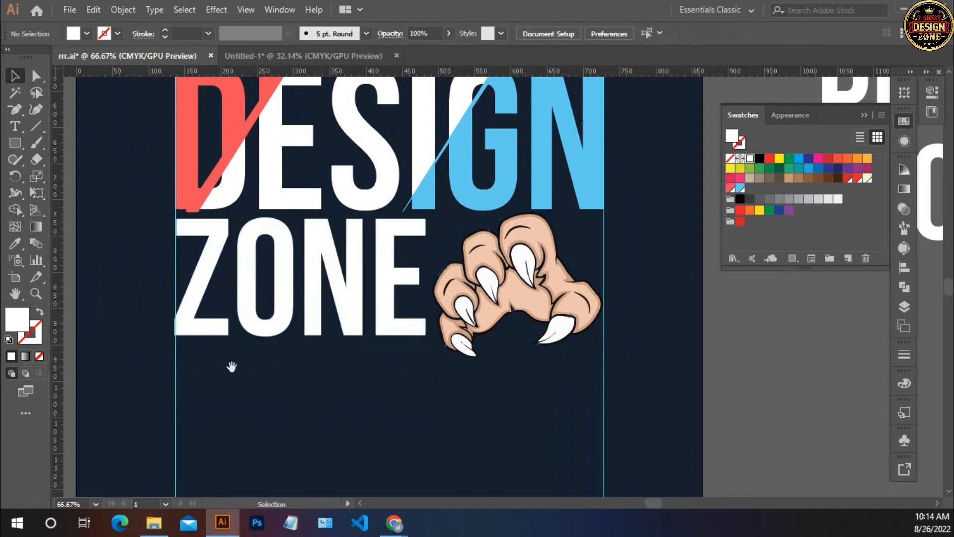
scroll(230, 366, "left", 1)
left_click(36, 126)
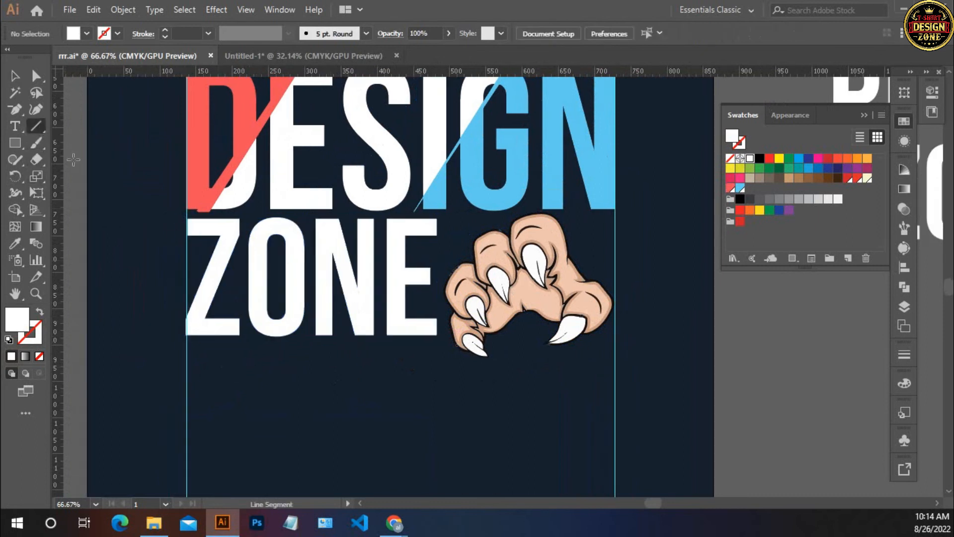
scroll(177, 217, "down", 2)
scroll(177, 217, "right", 1)
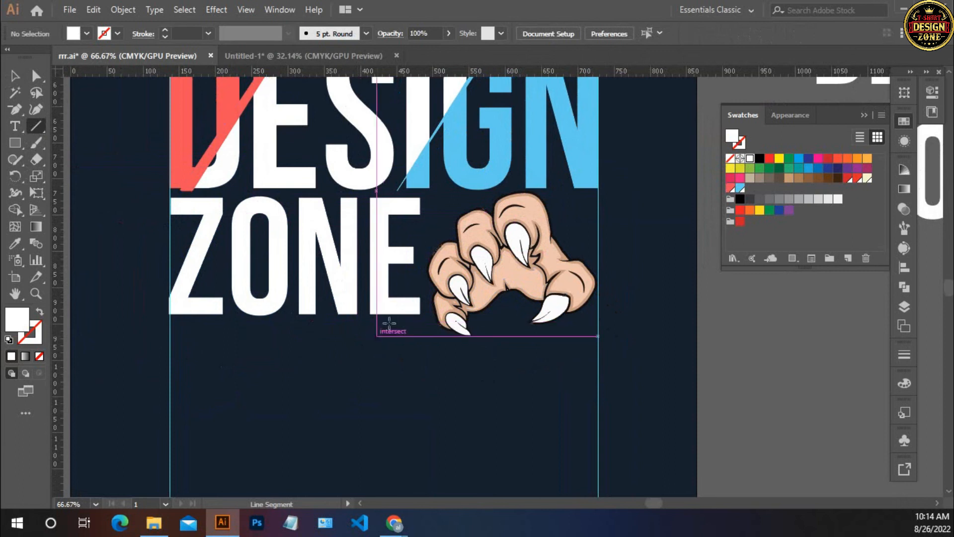
left_click(15, 76)
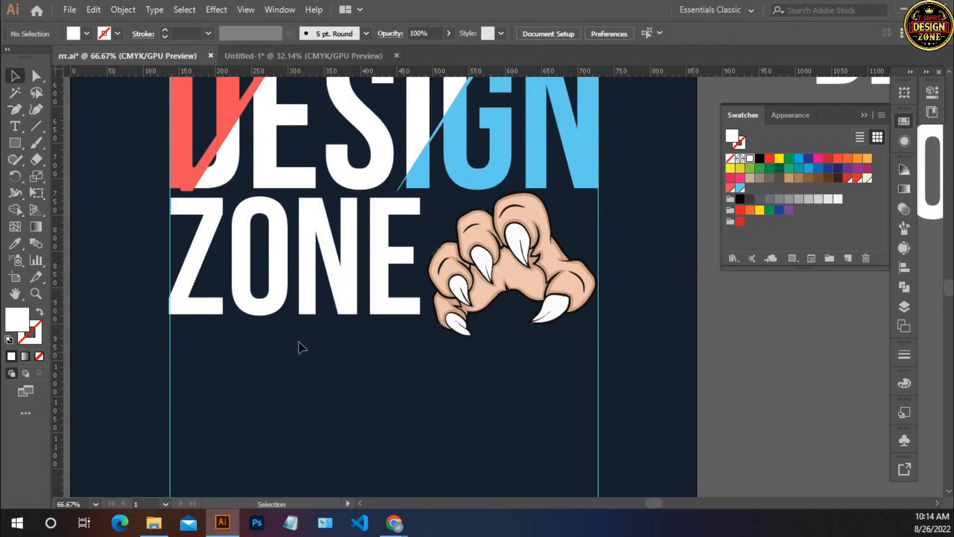
- Ungroup the ZONE lettering into separate letters and clear the selection
scroll(301, 347, "left", 1)
right_click(206, 252)
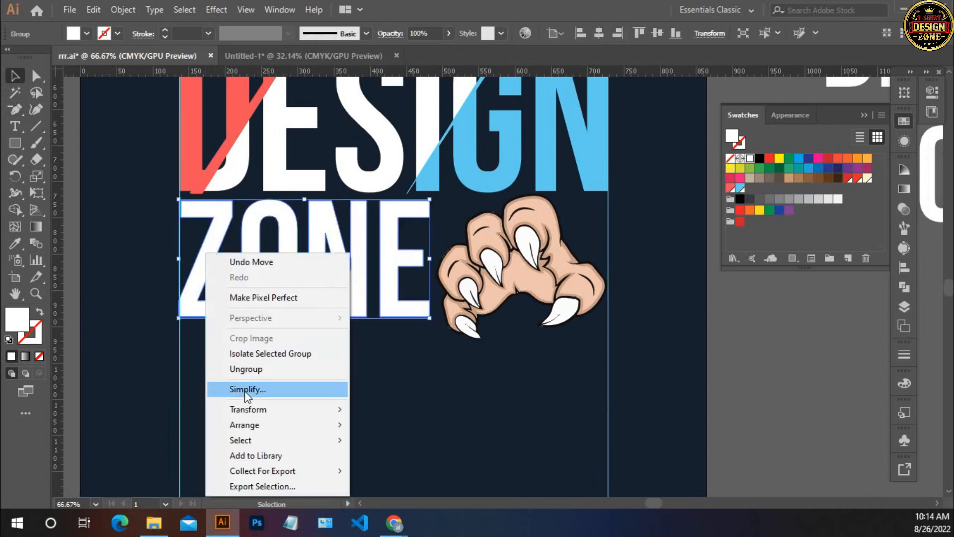
left_click(246, 369)
left_click(255, 399)
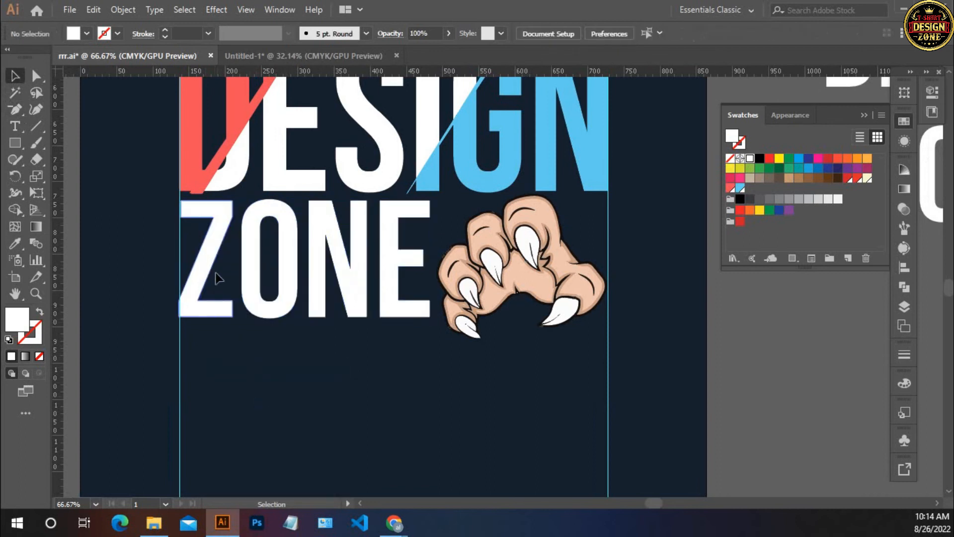
left_click(213, 255)
left_click(342, 278, "shift")
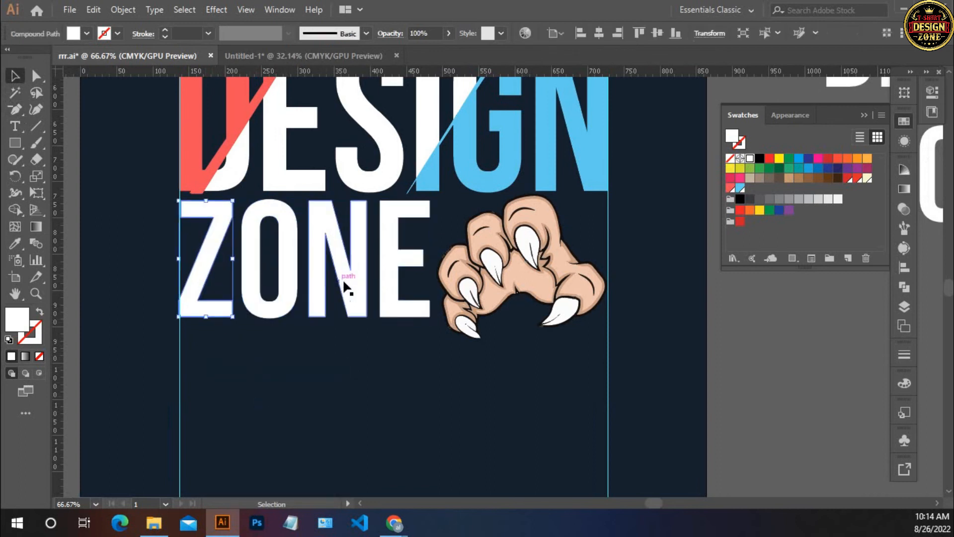
left_click(309, 352)
- Draw a horizontal line about 500 px long across the upper part of ZONE, extending past the left guide
left_click(40, 130)
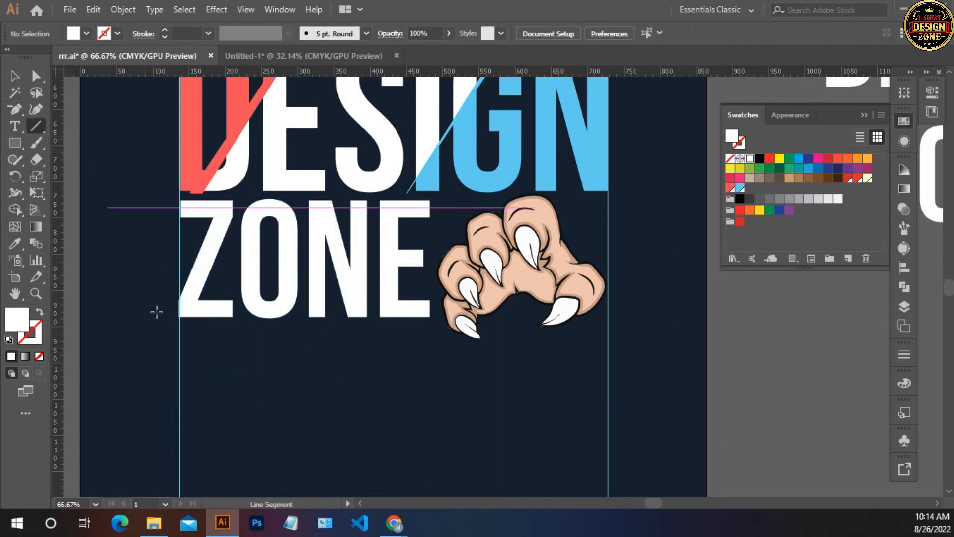
left_click_drag(83, 214, 439, 226)
left_click(15, 76)
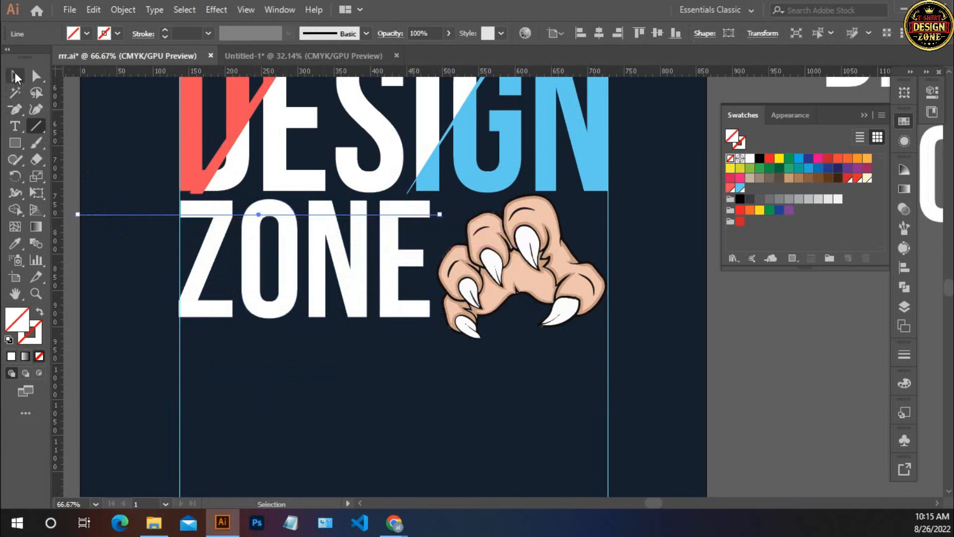
left_click(309, 372)
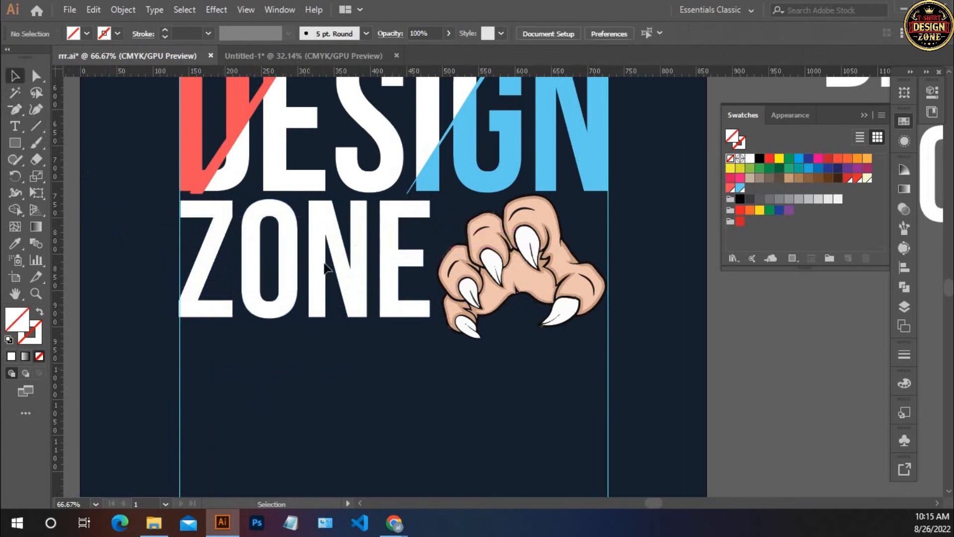
- Nudge the horizontal line up to the top edge of ZONE
left_click(295, 229)
left_click_drag(107, 179, 144, 332)
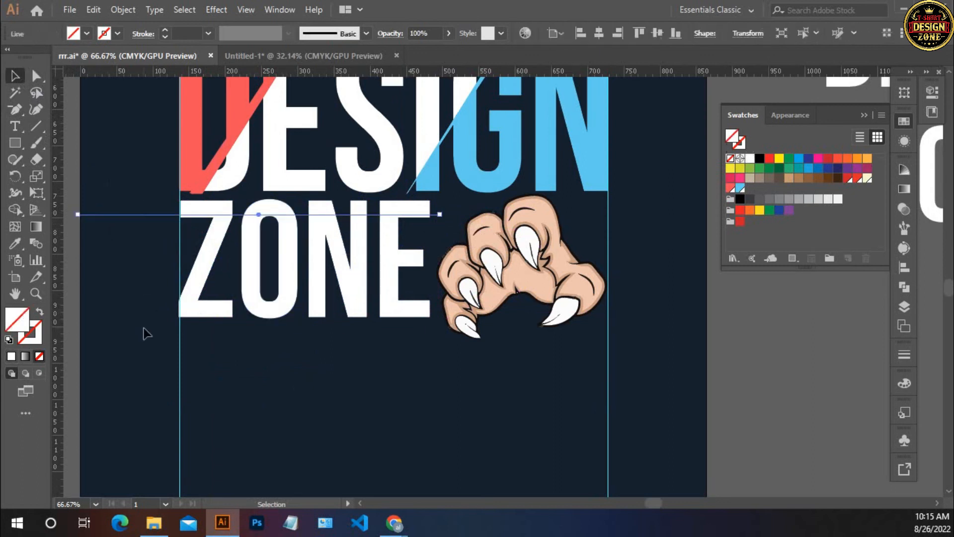
key("shift+Up")
key("shift+Up")
key("shift+Up")
key("shift+Up")
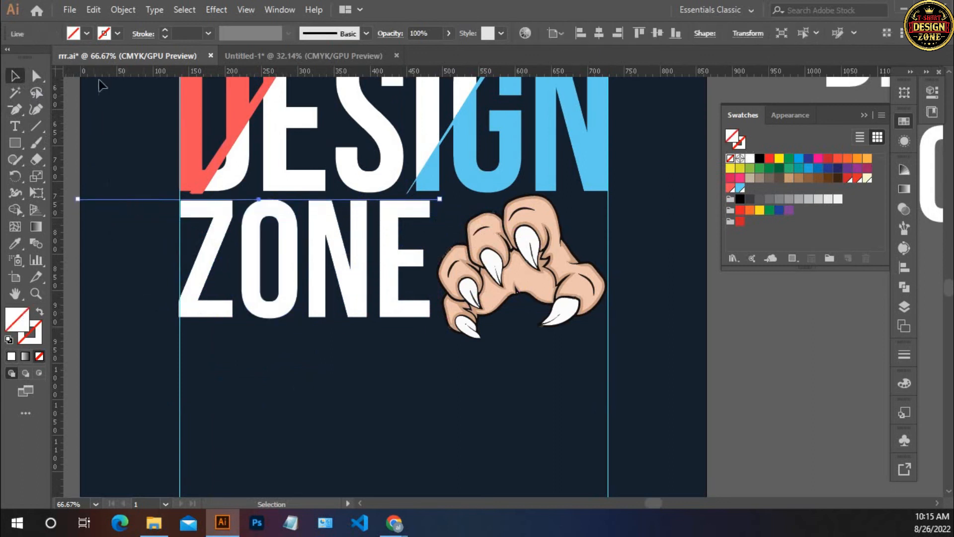
- Give the horizontal line a white stroke with a 2 pt weight
left_click(115, 33)
left_click(30, 56)
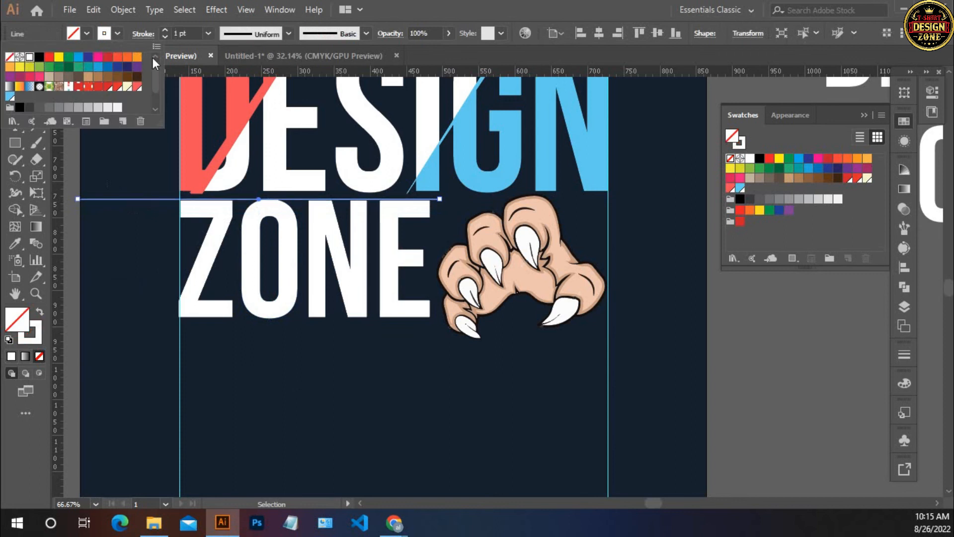
left_click(163, 31)
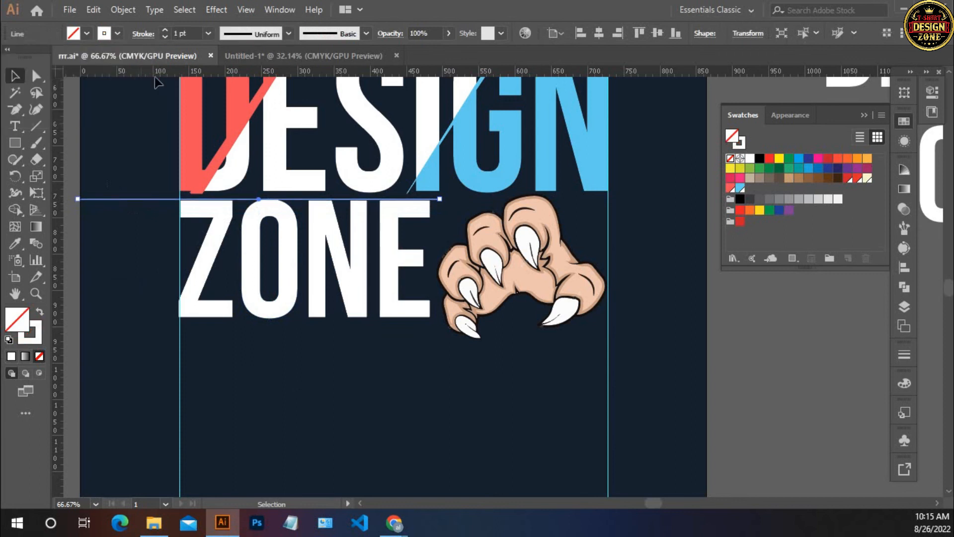
left_click(163, 29)
left_click(149, 168)
- Place a copy of the white line straight below, along the bottom edge of ZONE
left_click(139, 200)
left_click_drag(138, 211, 154, 324)
scroll(315, 385, "left", 5)
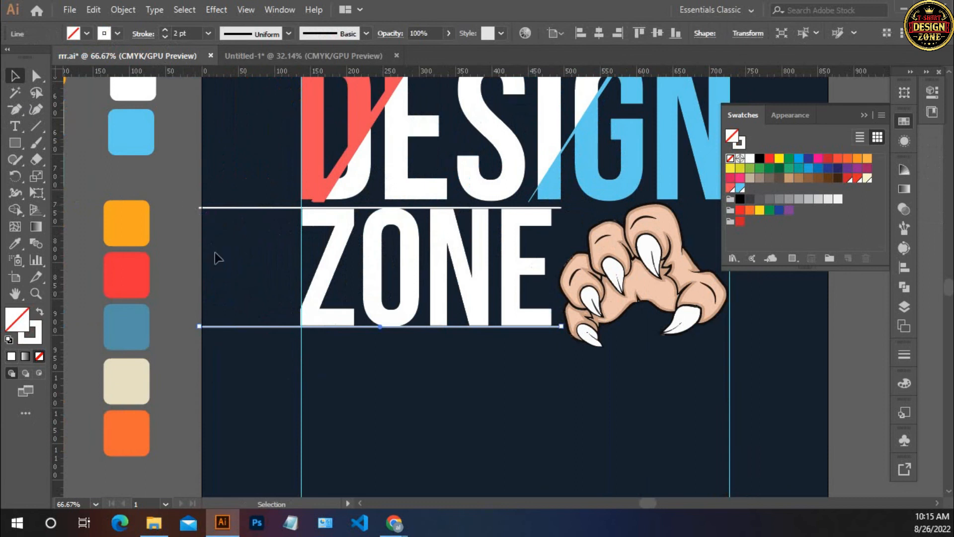
- Blend the upper and lower white lines together with the Blend tool
left_click_drag(228, 328, 228, 328)
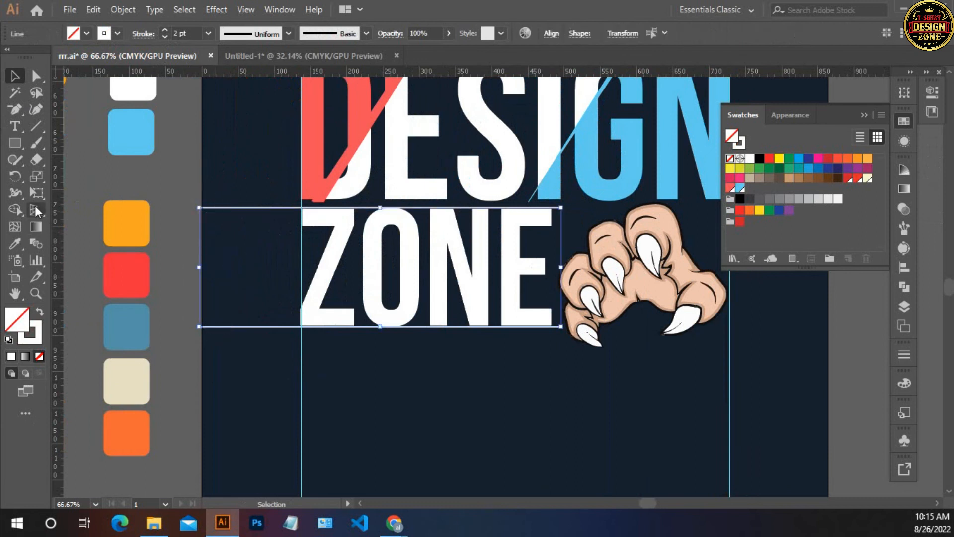
left_click(30, 238)
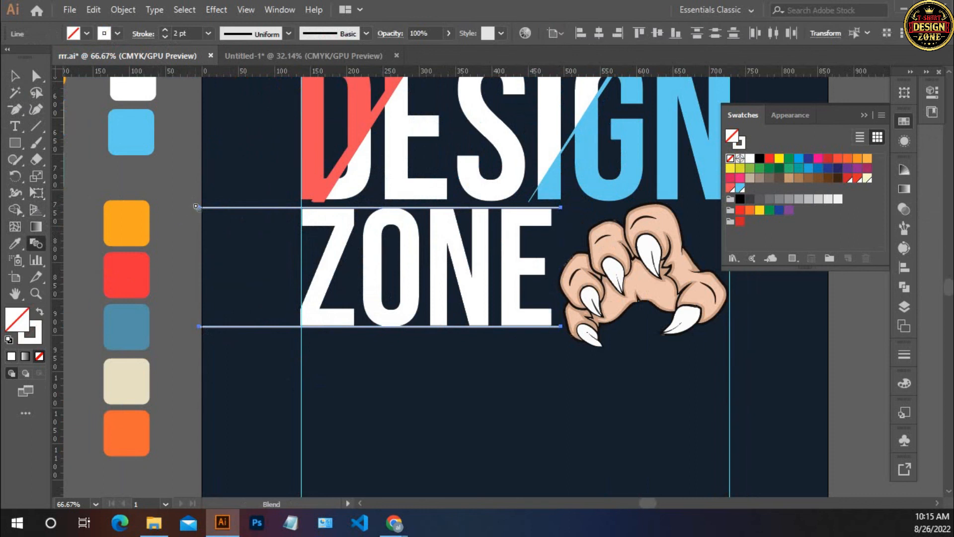
left_click(198, 328)
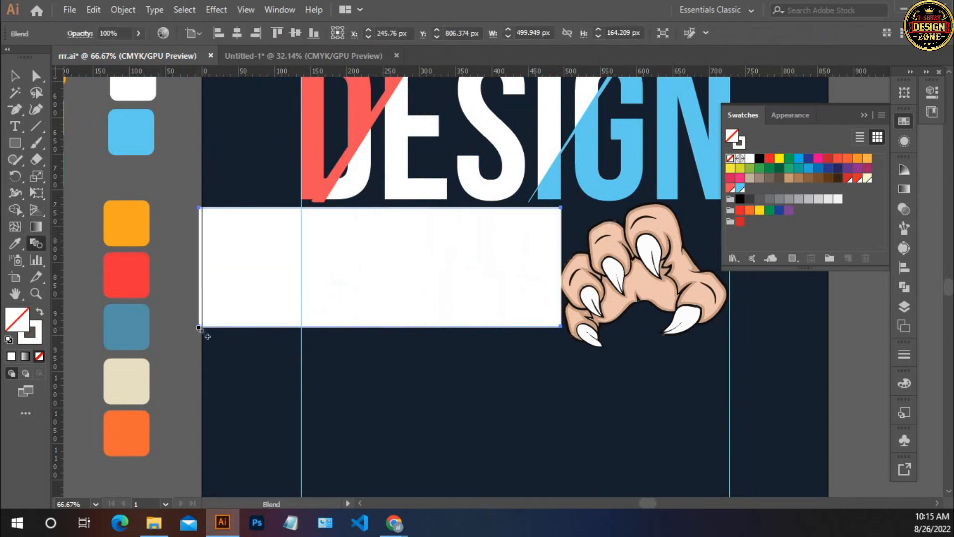
- Turn on the preview for the blend options and change the spacing to Specified Steps
double_click(39, 243)
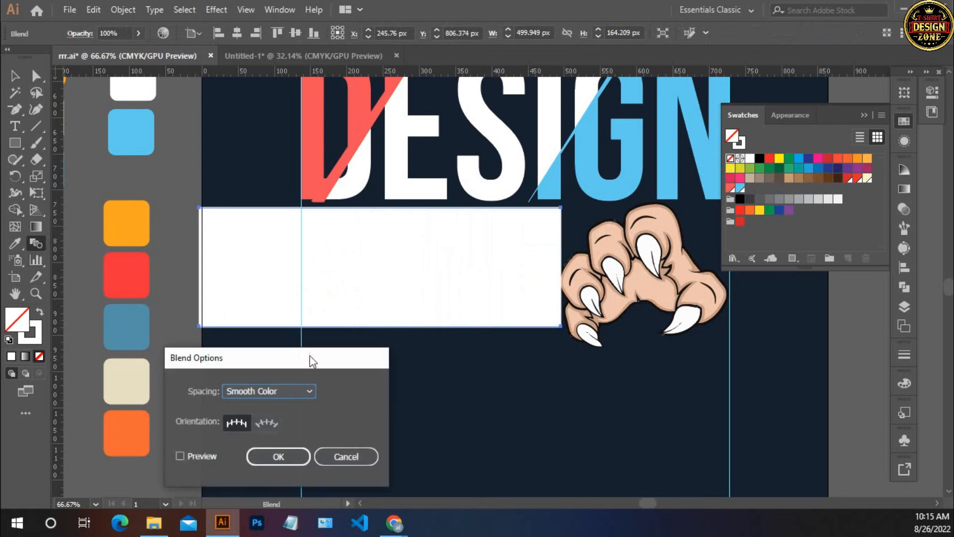
left_click_drag(309, 356, 615, 96)
left_click(486, 197)
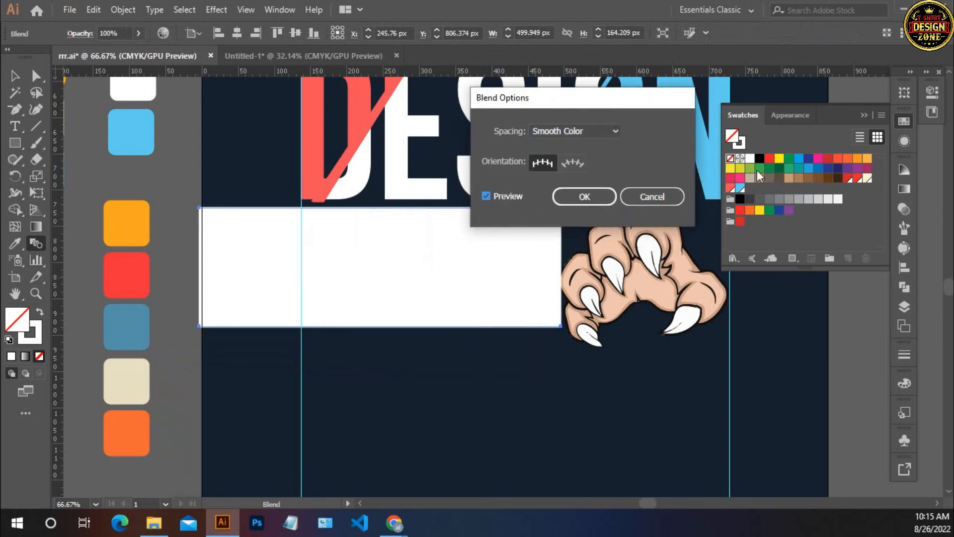
left_click_drag(756, 170, 847, 176)
left_click(828, 210)
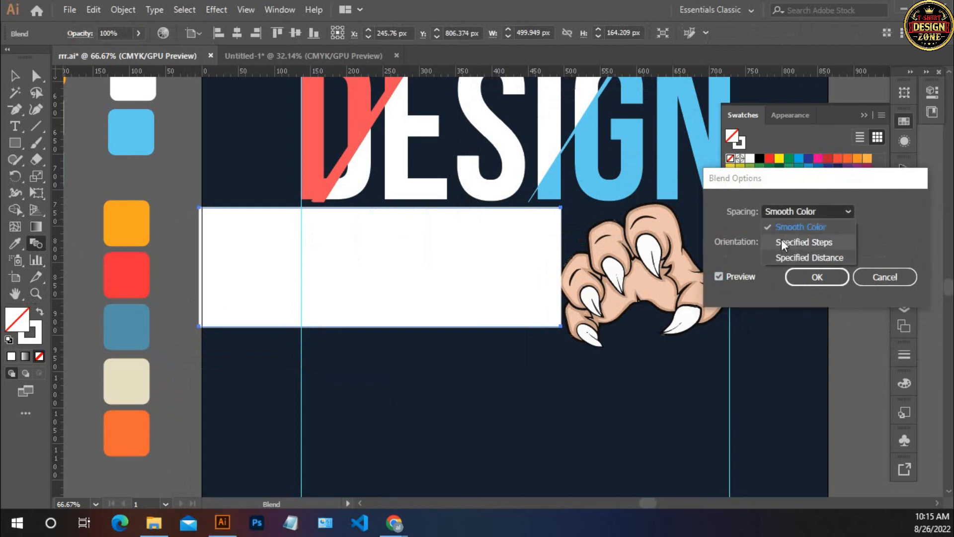
left_click(782, 242)
- Try out decreasing step counts for the blend and apply 45 steps
type("64")
key("Tab")
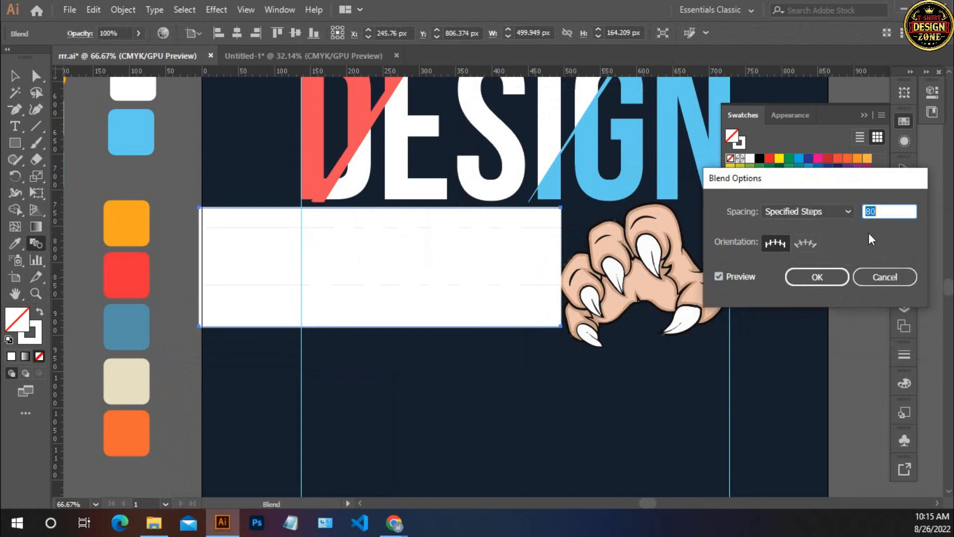
type("54")
key("Tab")
type("49")
key("Tab")
type("45")
key("Tab")
type("44")
key("Tab")
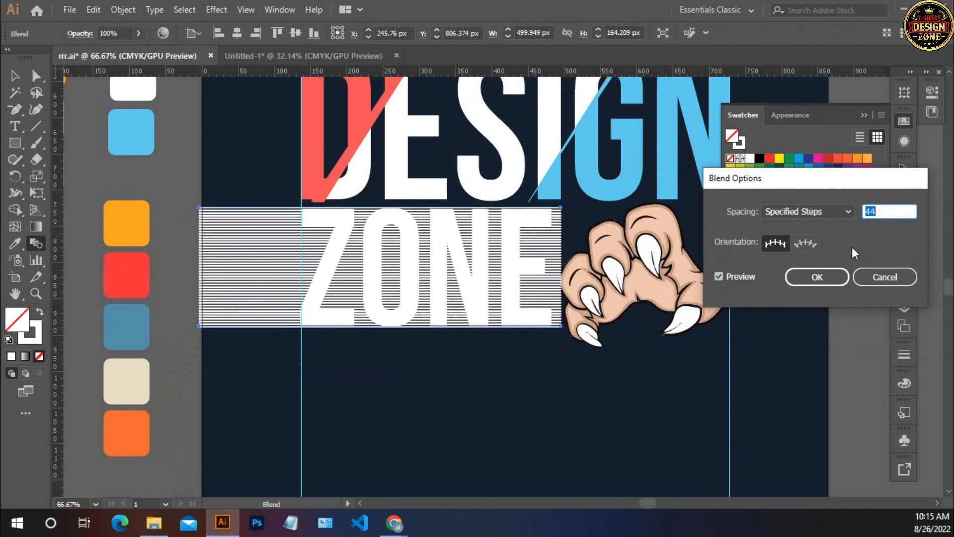
type("45")
key("Tab")
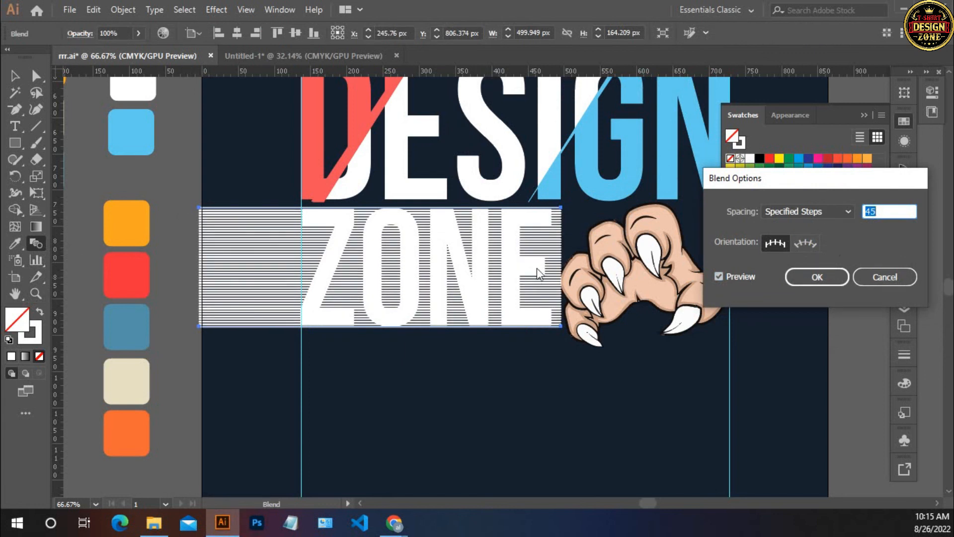
left_click(795, 282)
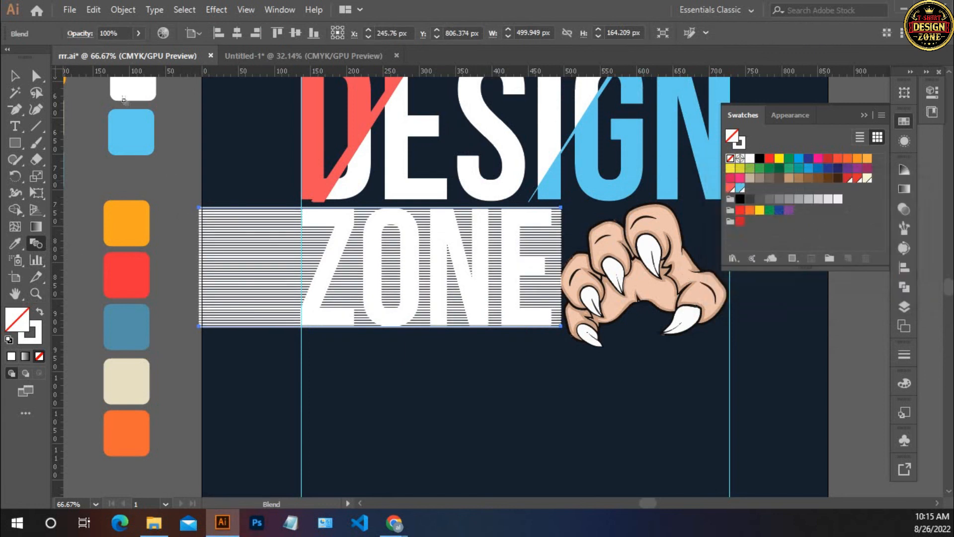
- Expand the blend into a group of individual stroked lines
left_click(121, 9)
left_click(191, 170)
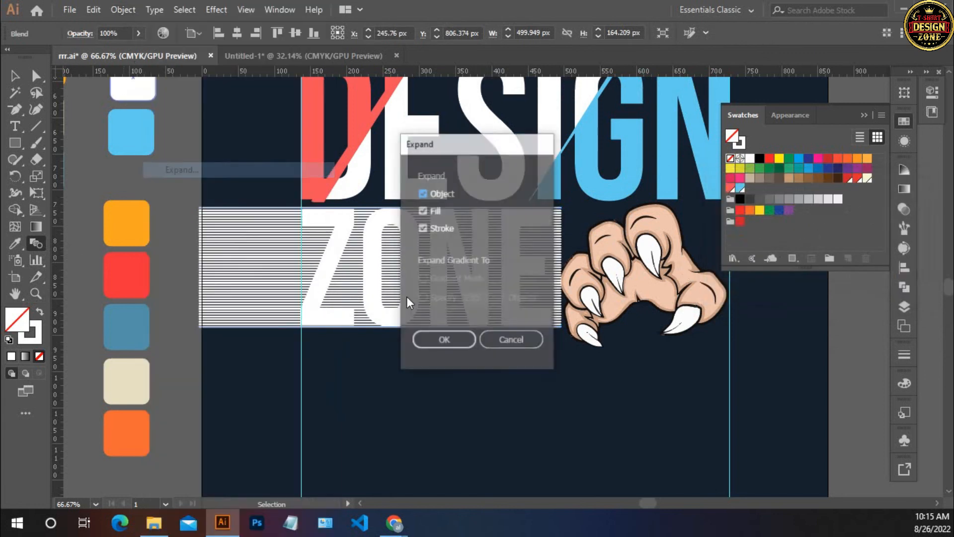
left_click(454, 346)
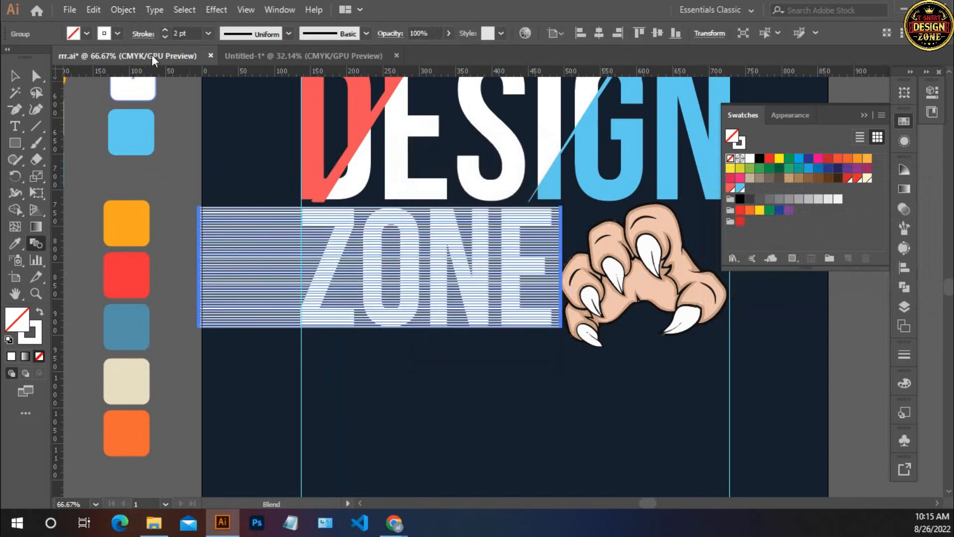
- Expand the lines' strokes into filled white stripes and clear the selection
left_click(121, 9)
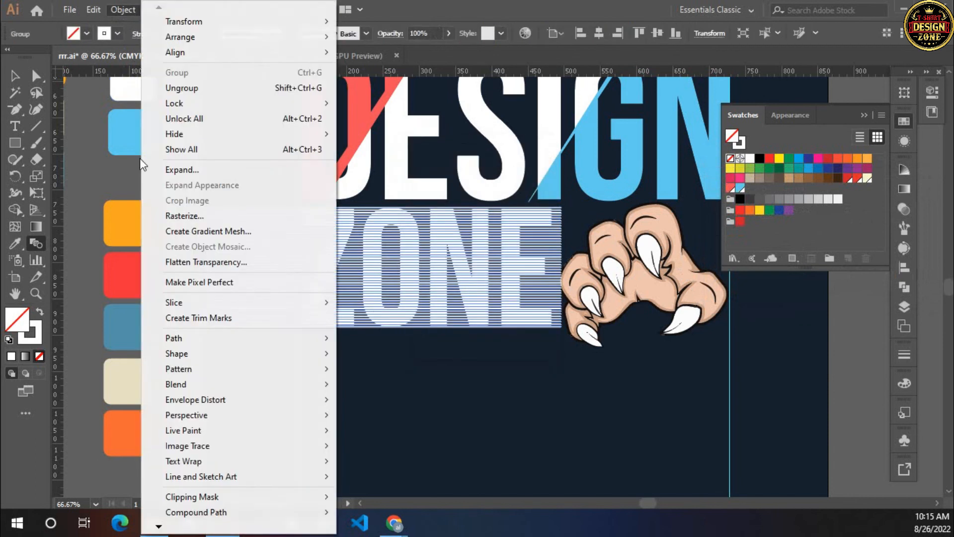
left_click(175, 170)
left_click(428, 343)
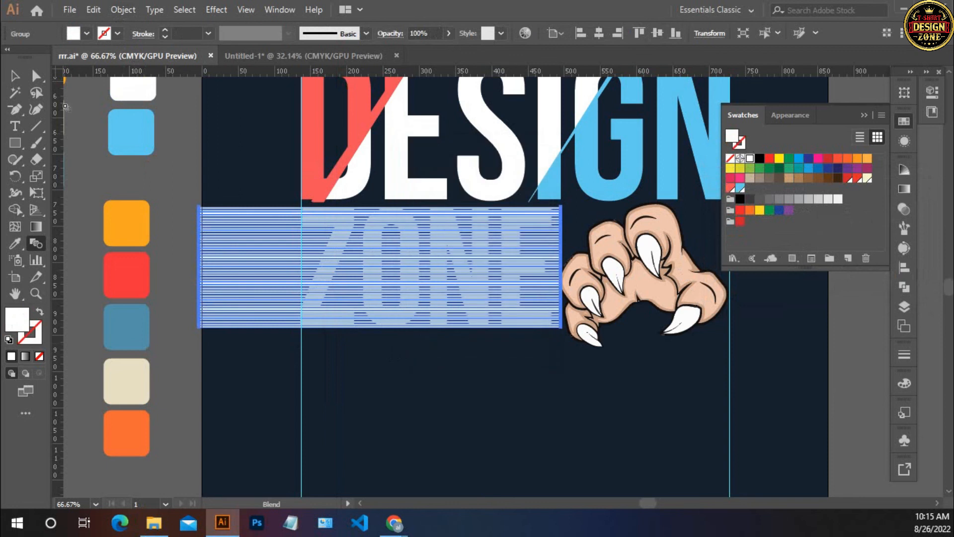
key("v")
left_click(431, 428)
left_click_drag(470, 388, 399, 381)
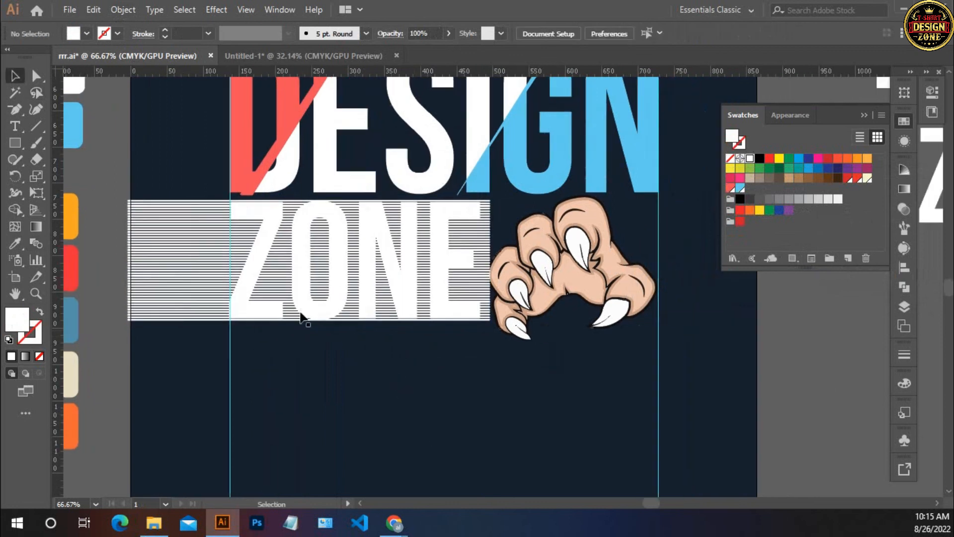
- Remove the stripes from over ZONE and group the letters Z and N
left_click(159, 290)
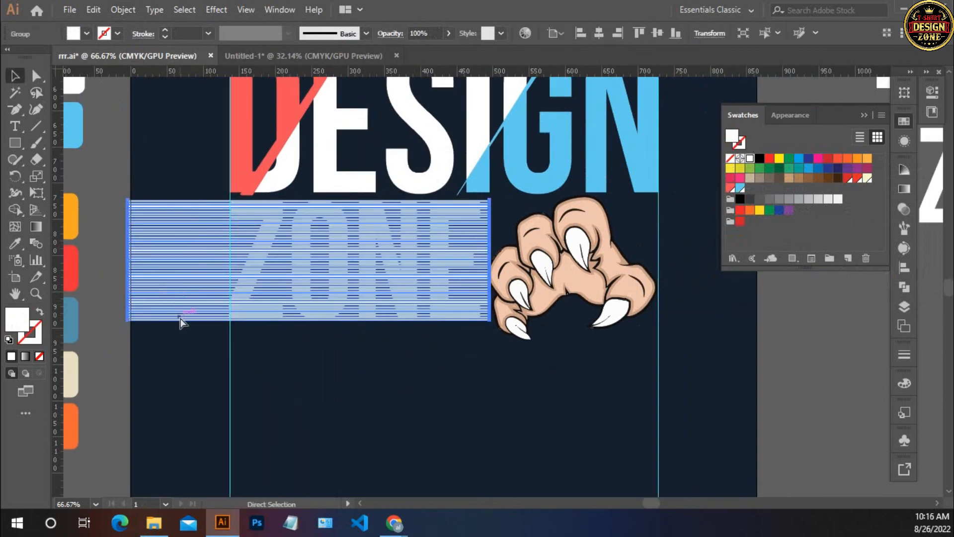
key("Delete")
left_click(242, 315)
left_click(403, 301, "shift")
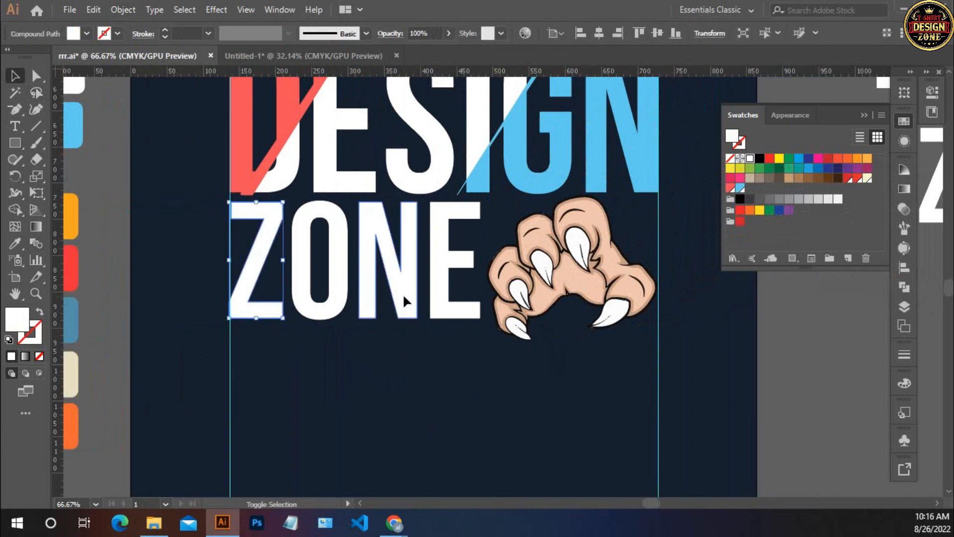
key("ctrl+g")
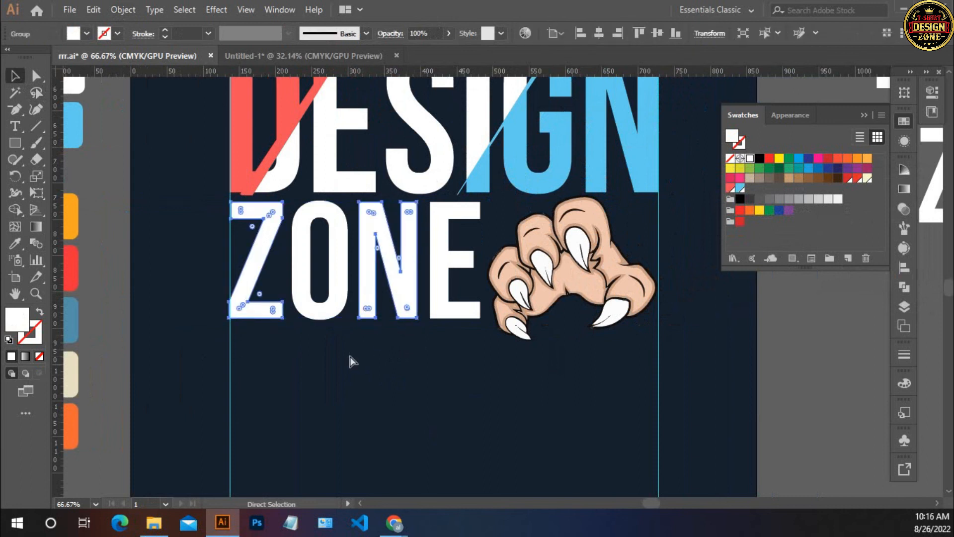
- Bring the stripes back in place over ZONE and clear the selection
key("ctrl+z")
key("ctrl+z")
left_click(298, 347)
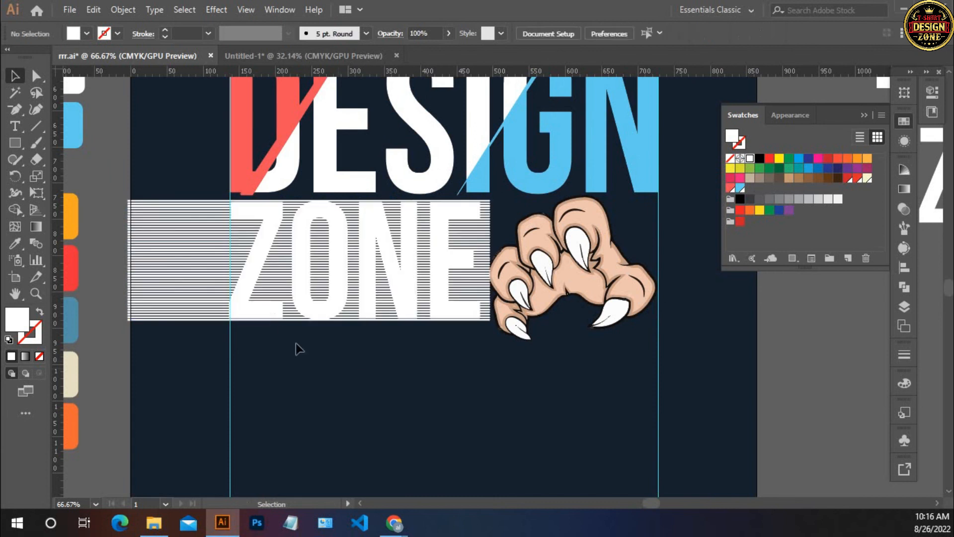
left_click(258, 318)
left_click(253, 341)
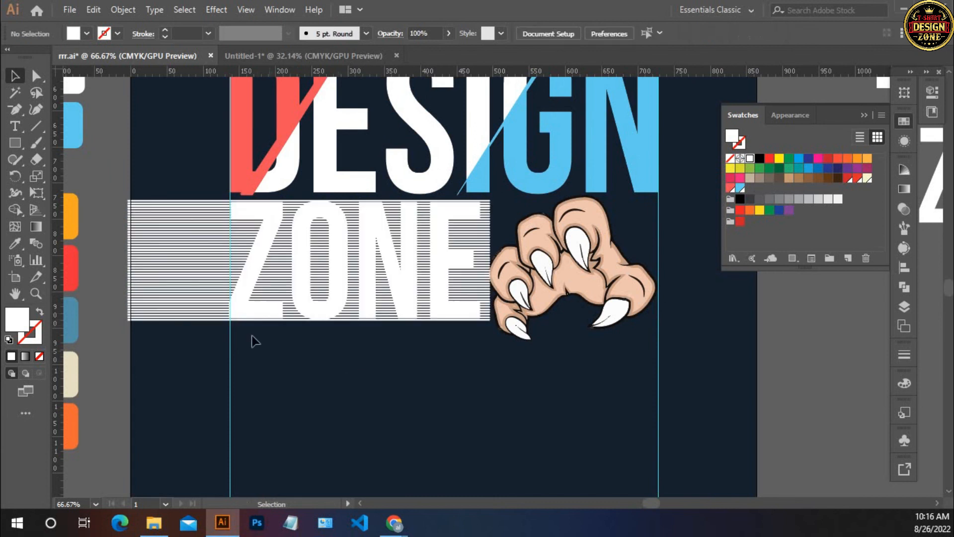
- Cut the stripes out of the grouped Z and N with Minus Front and expand the resulting shape's appearance
left_click(247, 300)
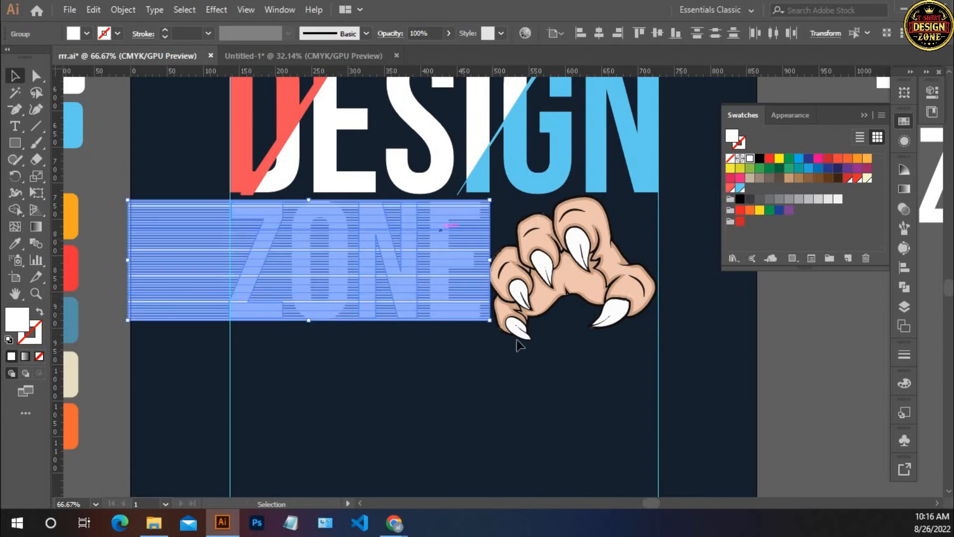
left_click(908, 290)
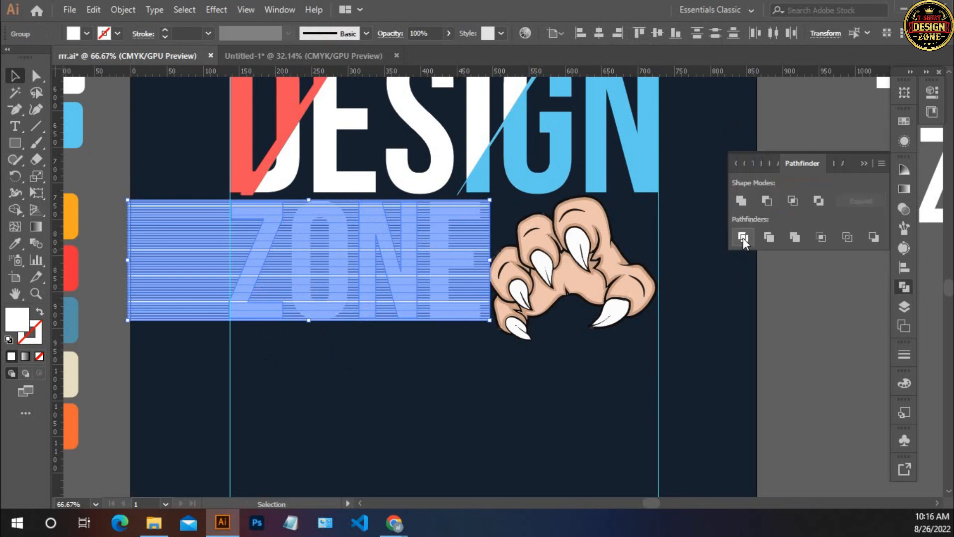
left_click(768, 200)
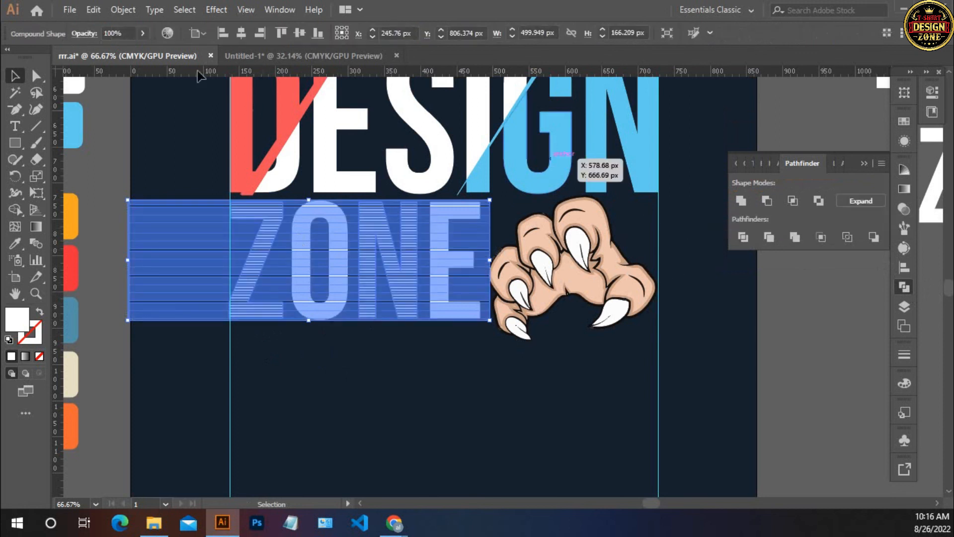
left_click(123, 9)
left_click(180, 187)
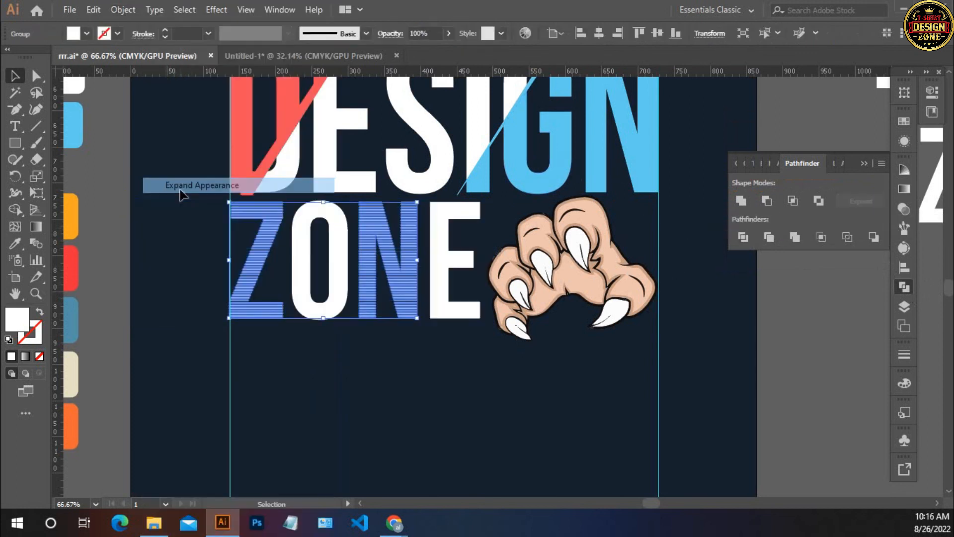
- Expand the striped Z and N shape, ungroup it into separate paths and clear the selection
left_click(126, 7)
left_click(164, 166)
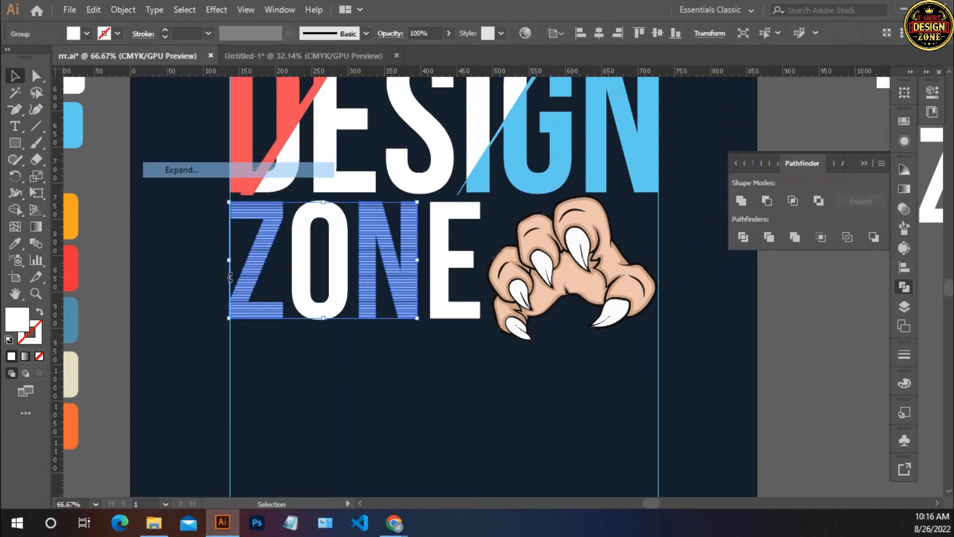
left_click(348, 375)
left_click_drag(358, 366, 317, 363)
left_click(366, 289)
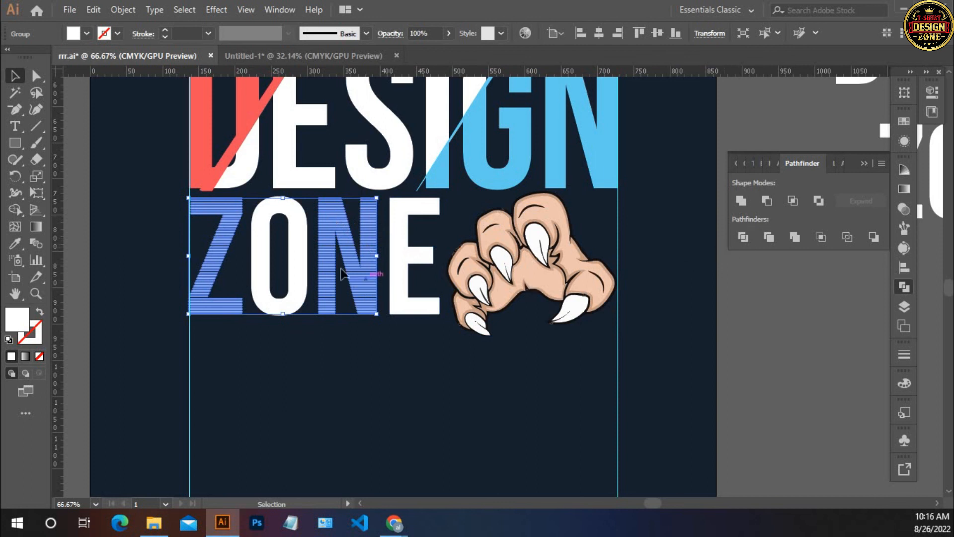
right_click(343, 247)
left_click(371, 363)
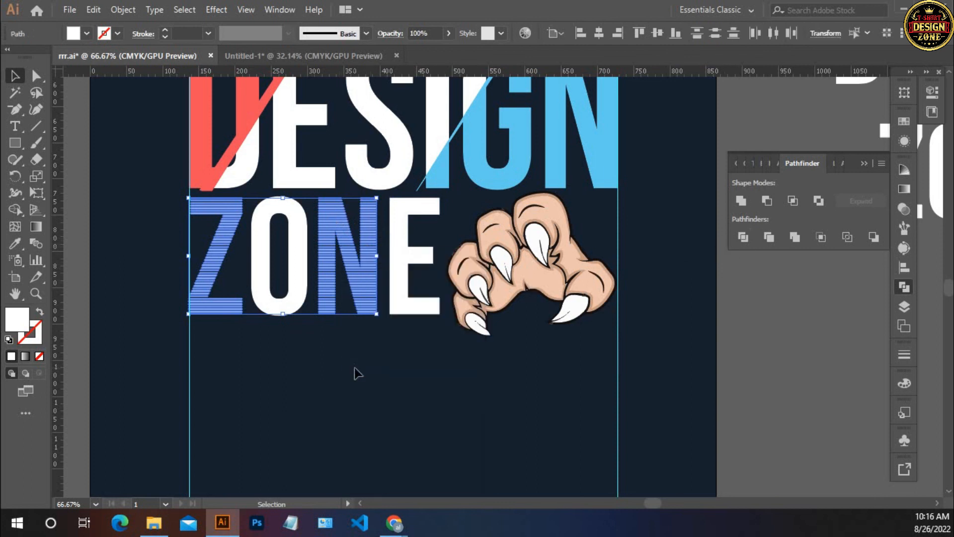
left_click(260, 326)
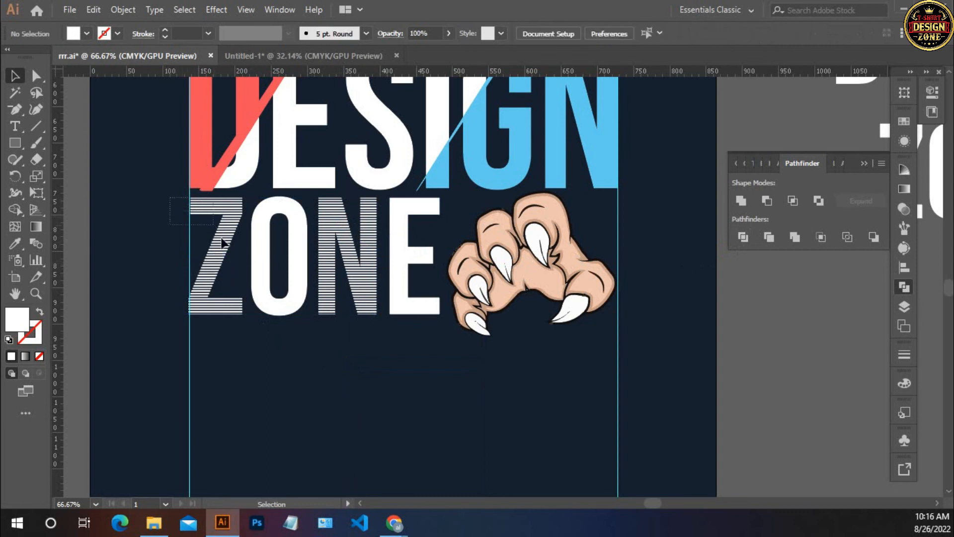
- Group all stripes of the letter Z together and all stripes of the letter N together as two separate groups
left_click_drag(247, 332, 247, 334)
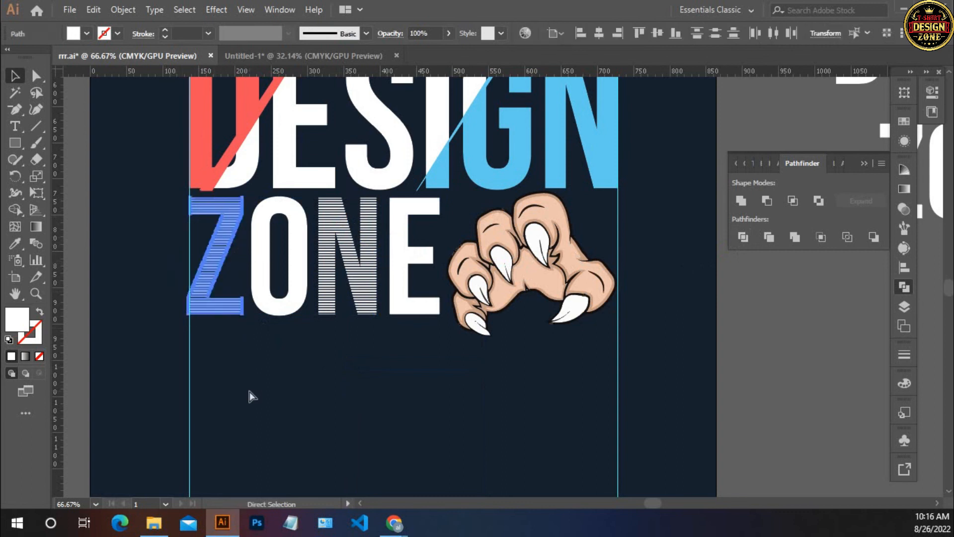
left_click(372, 349)
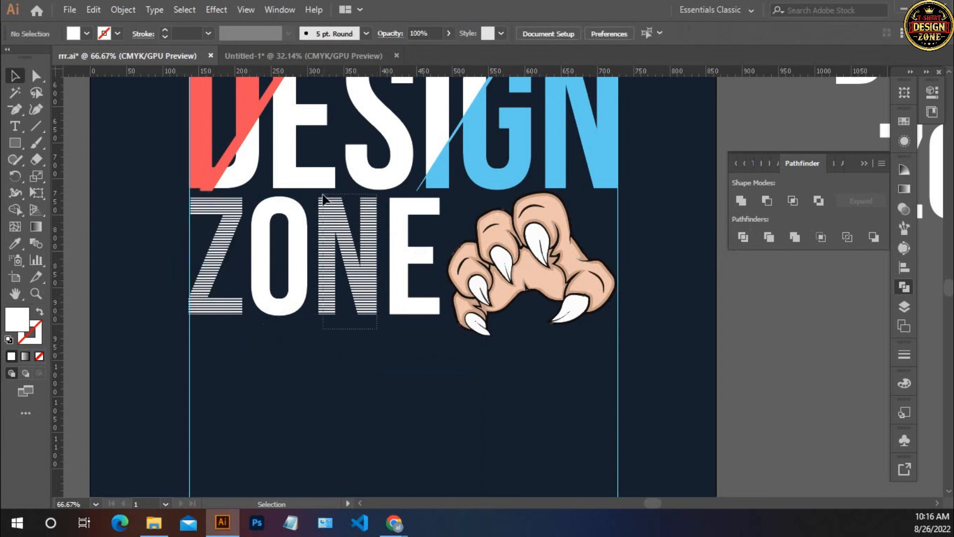
left_click_drag(318, 197, 318, 197)
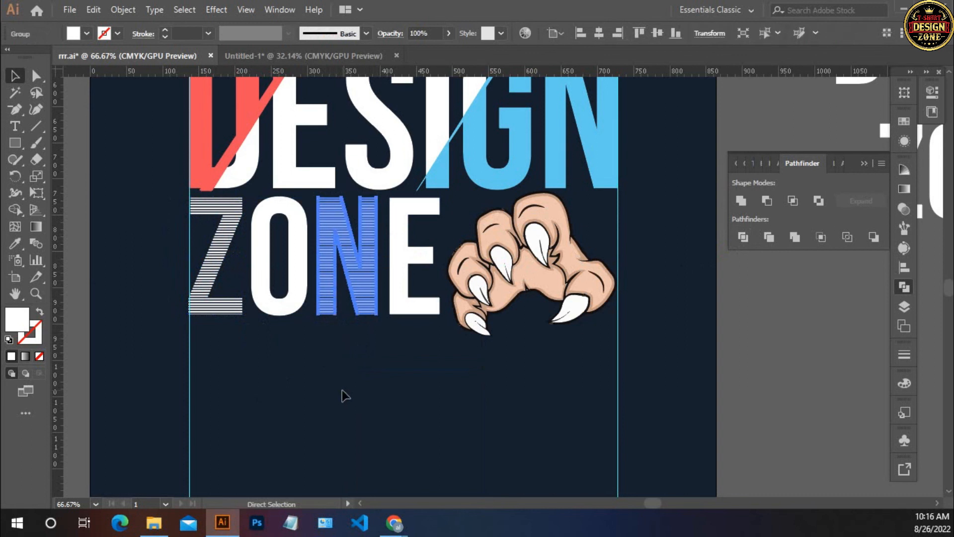
left_click(328, 387)
- Fill the letter O of ZONE with the claw hand's skin colour sampled with the Eyedropper
left_click(297, 321)
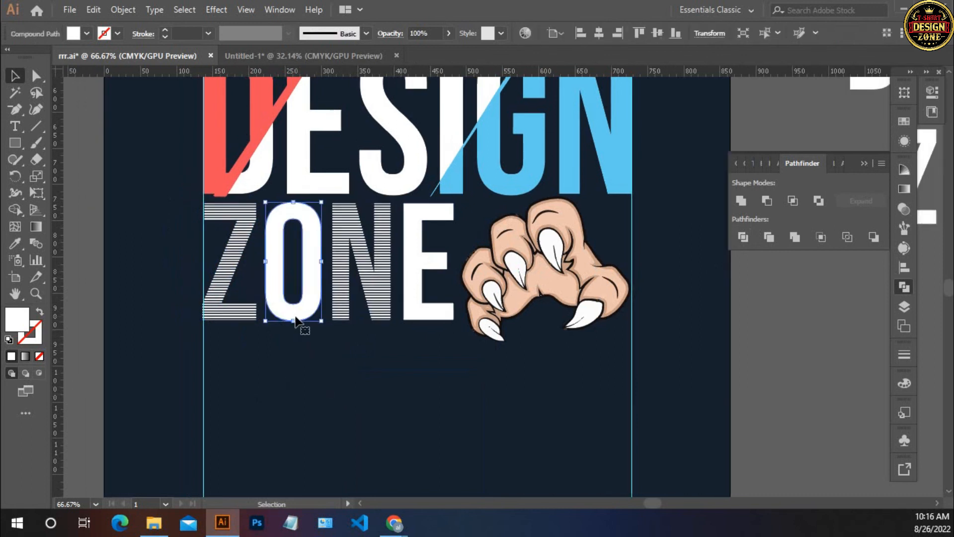
key("i")
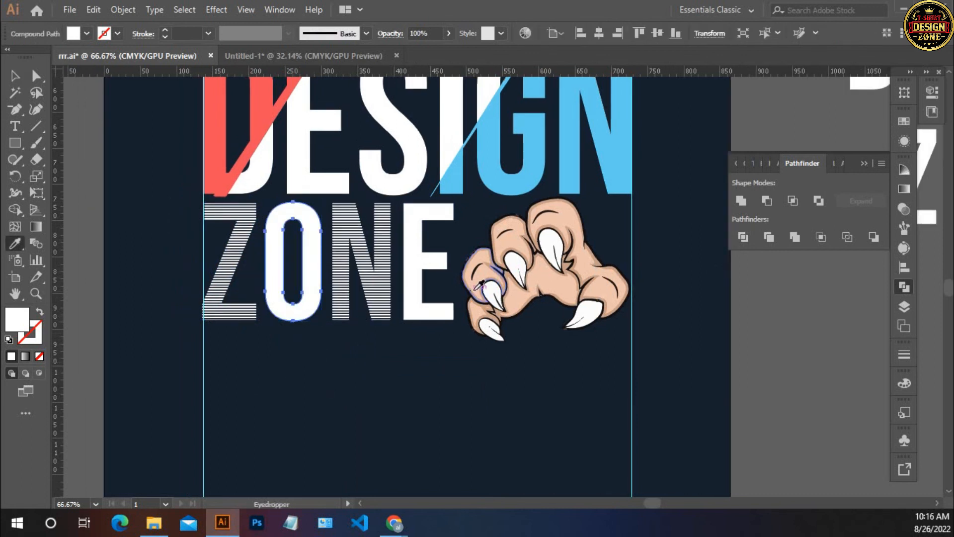
left_click(475, 280)
left_click(15, 75)
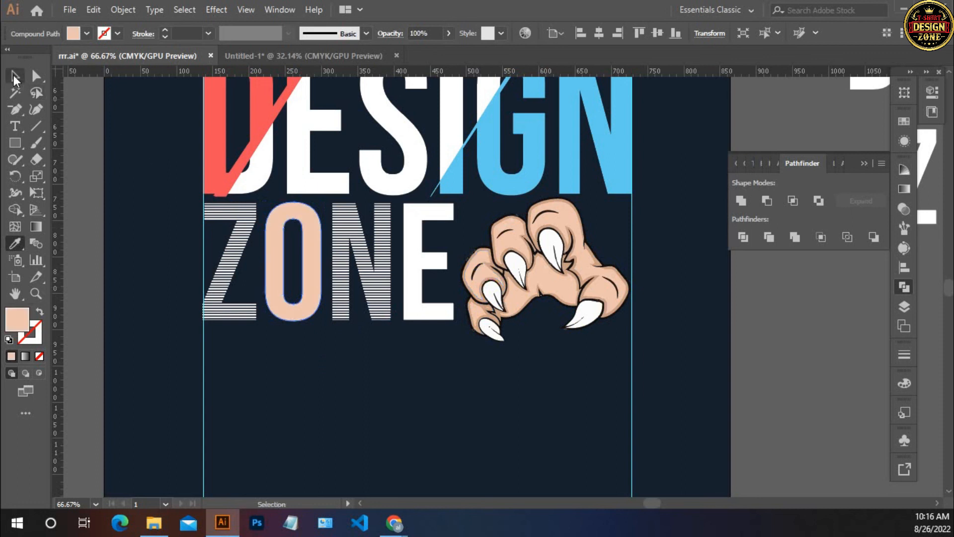
- Recolour the striped letter Z with the light blue sampled from the G of DESIGN and clear the selection
left_click(225, 288)
key("i")
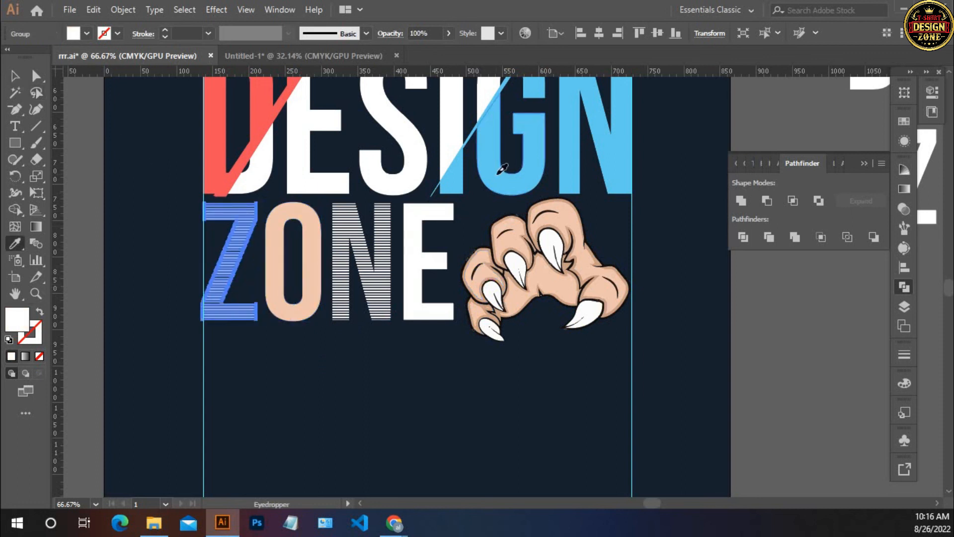
left_click(494, 149)
left_click(20, 80)
left_click(383, 356)
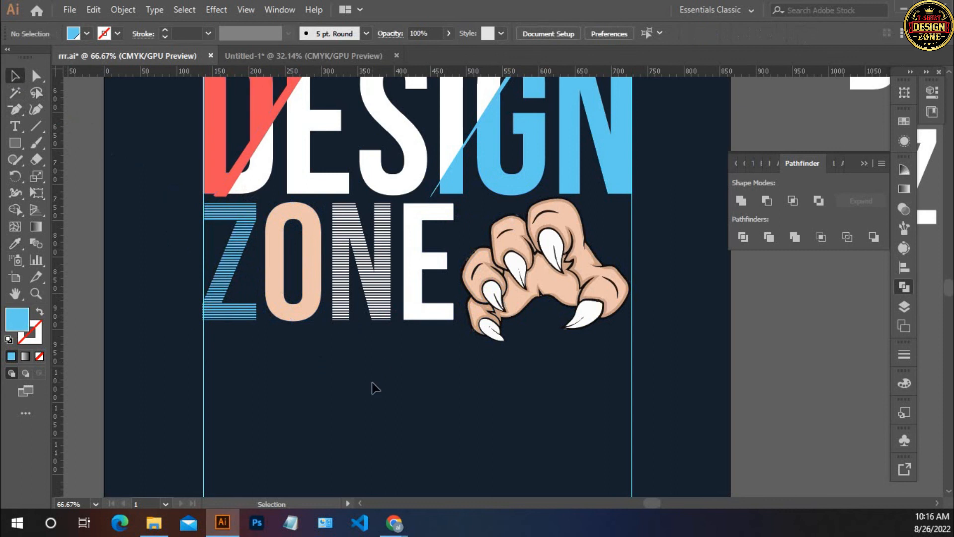
- Recolour the striped letter N with the coral red sampled from the D of DESIGN and clear the selection
left_click(380, 303)
key("i")
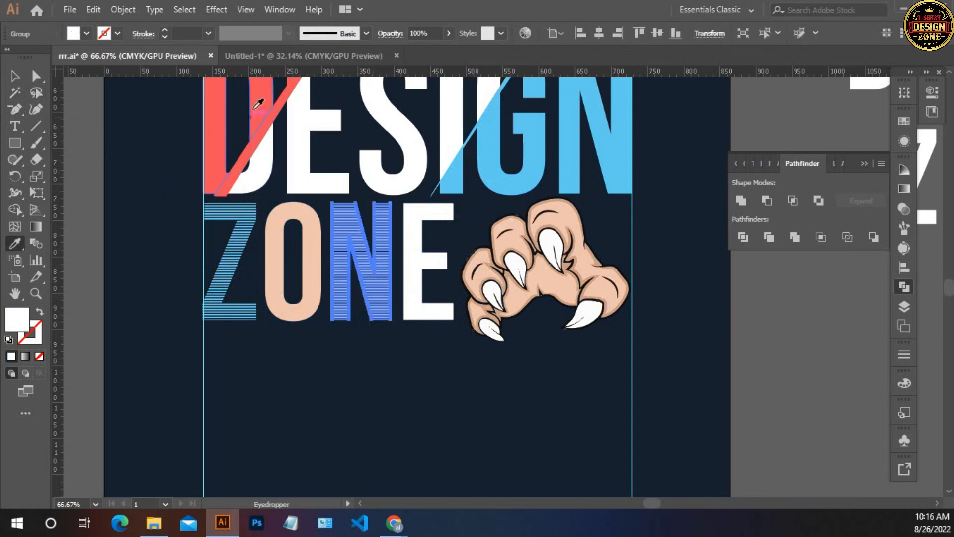
left_click(255, 97)
left_click(15, 76)
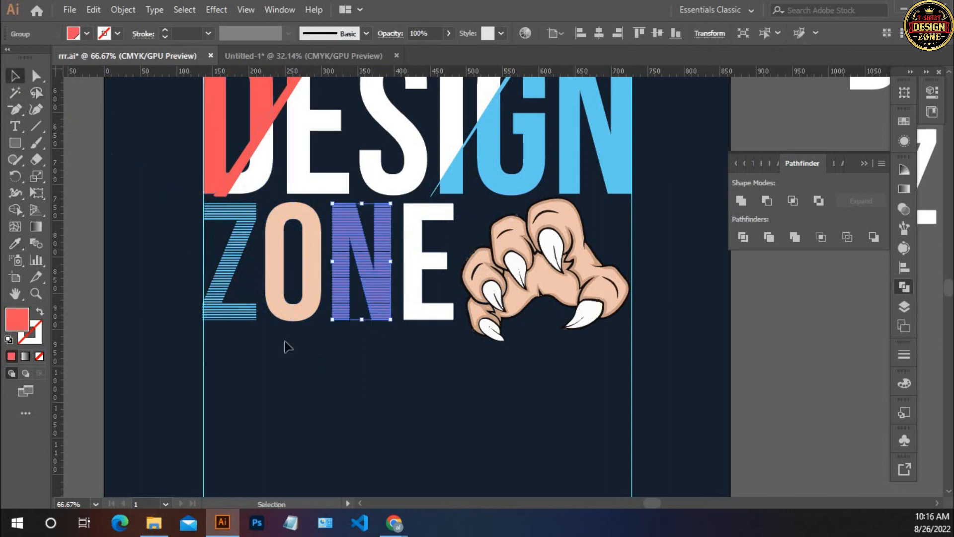
left_click(395, 372)
- Fill the letter E of ZONE with the light blue sampled from the G of DESIGN and clear the selection
left_click(436, 316)
key("i")
left_click(504, 186)
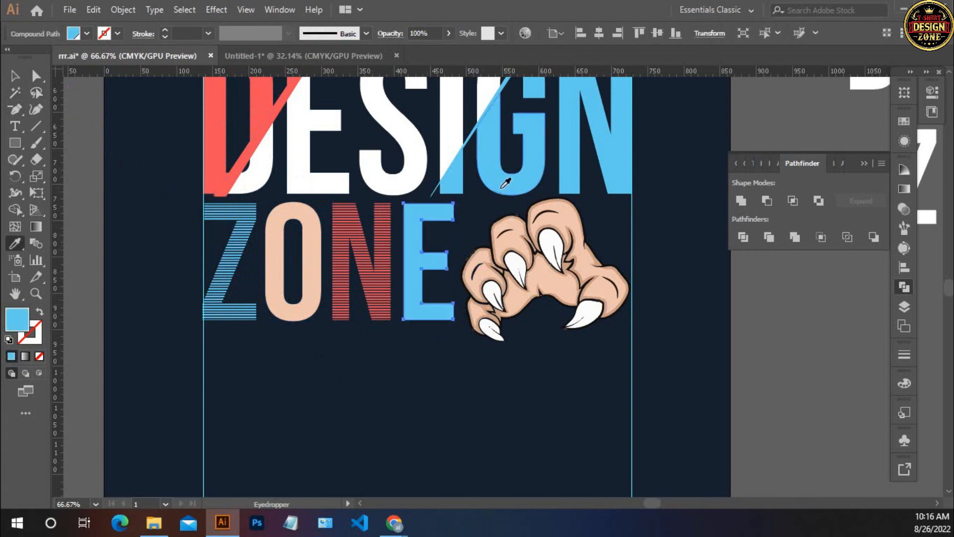
left_click(15, 75)
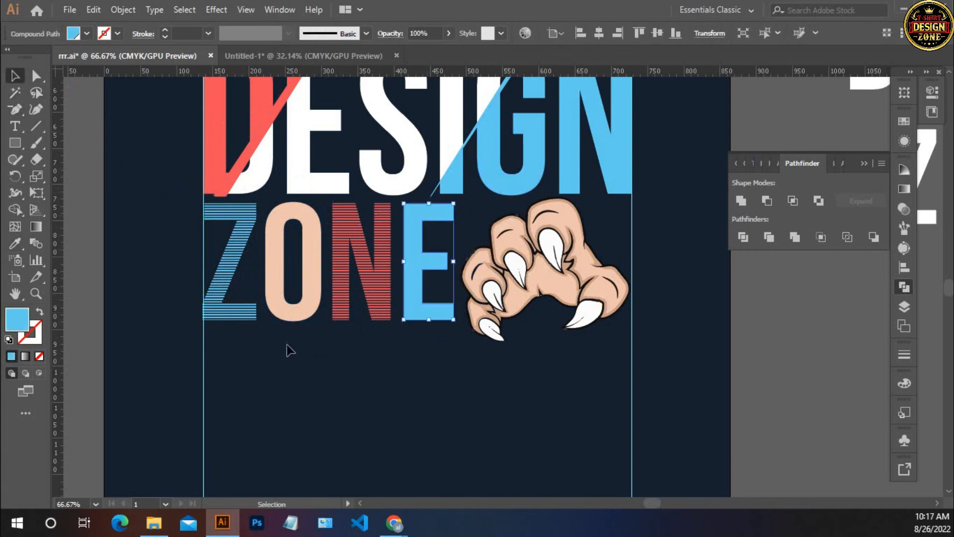
left_click(343, 387)
- Group the whole T-SHIRT DESIGN ZONE artwork on the artboard, including the claw hand, and clear the selection
key("ctrl+0")
left_click_drag(583, 445, 411, 429)
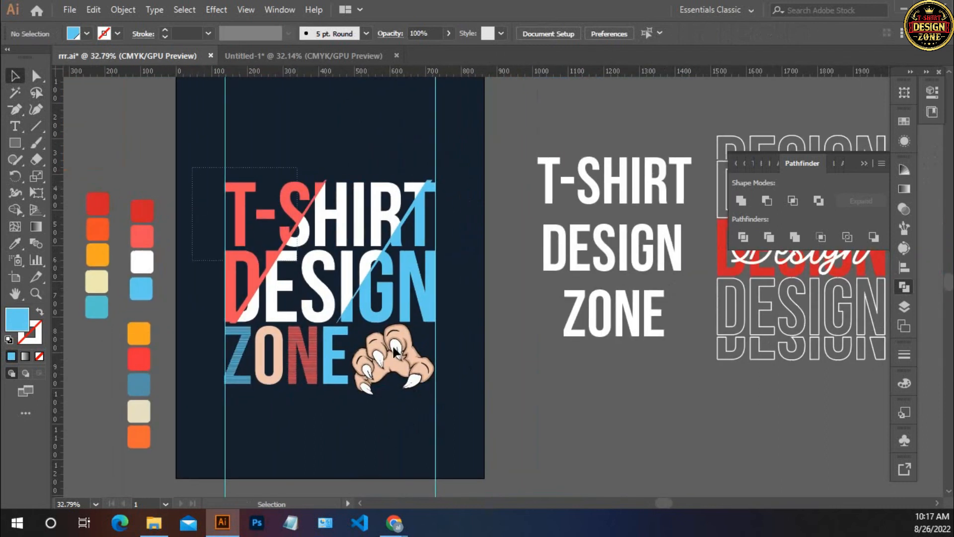
left_click_drag(460, 406, 461, 406)
key("ctrl+g")
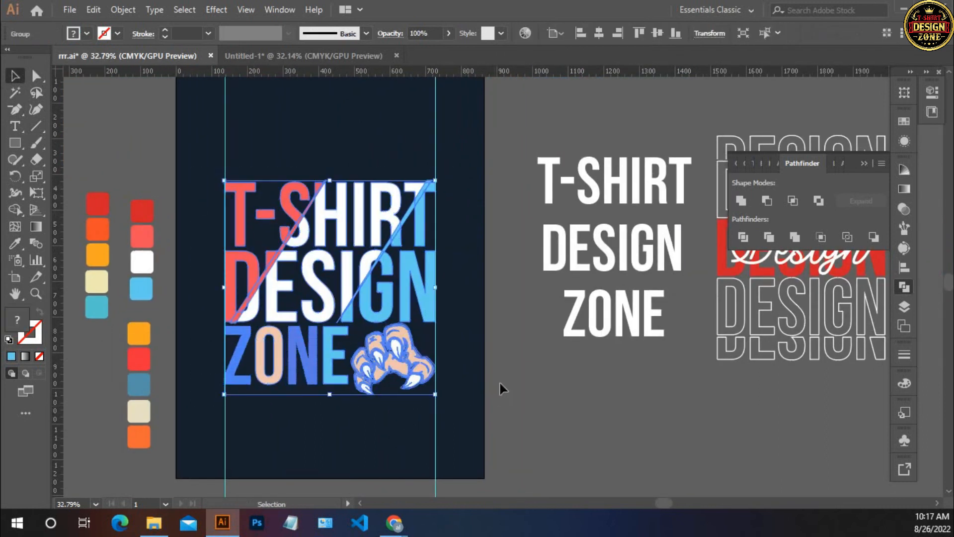
left_click(498, 381)
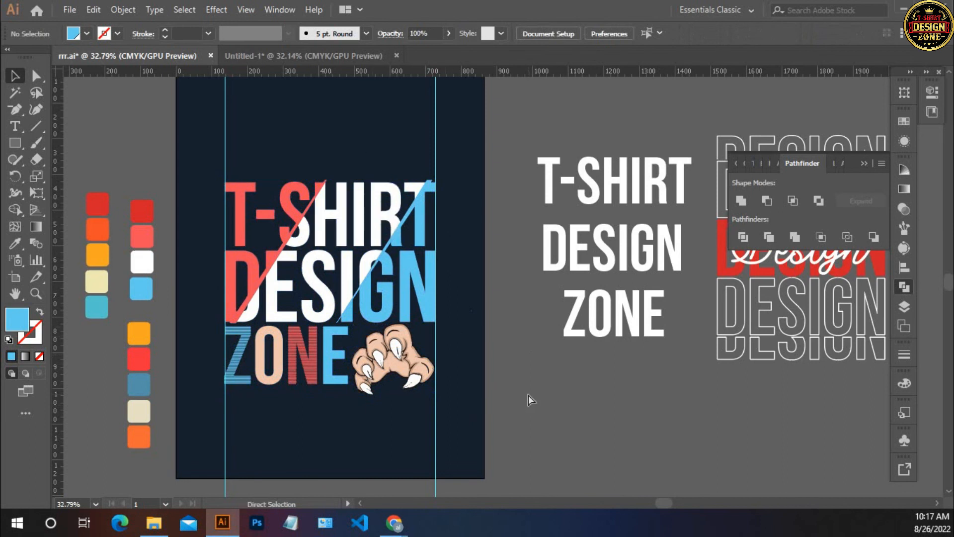
key("ctrl+minus")
left_click_drag(464, 383, 367, 391)
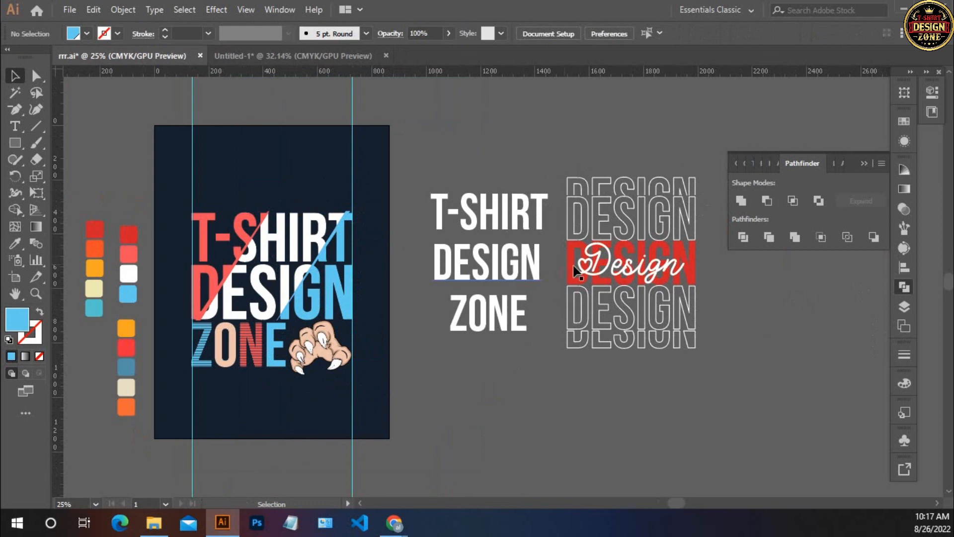